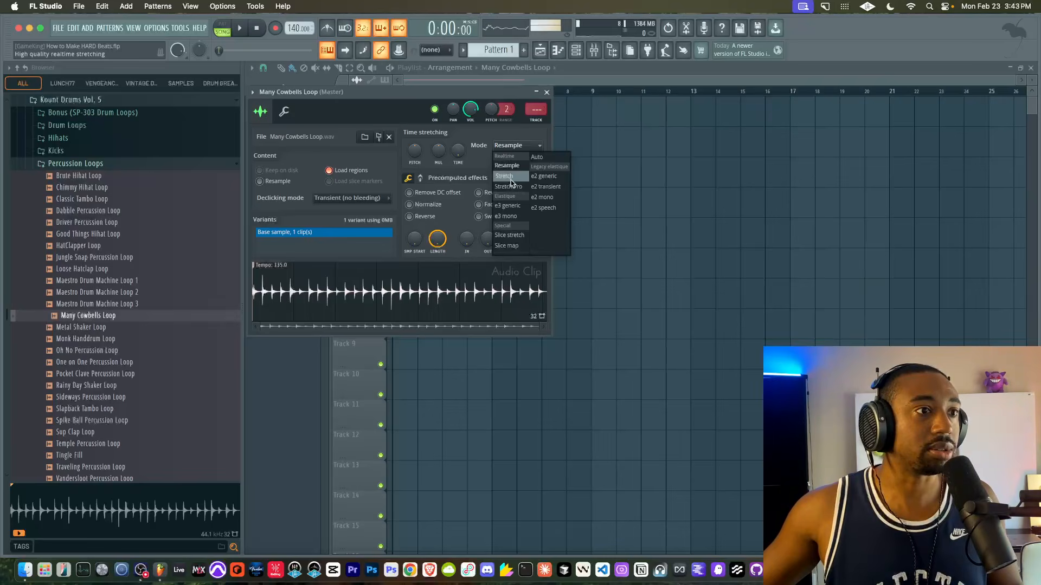
- Set the Many Cowbells Loop clip to Stretch mode and time-stretch it to 4 bars
drag(476, 96, 495, 186)
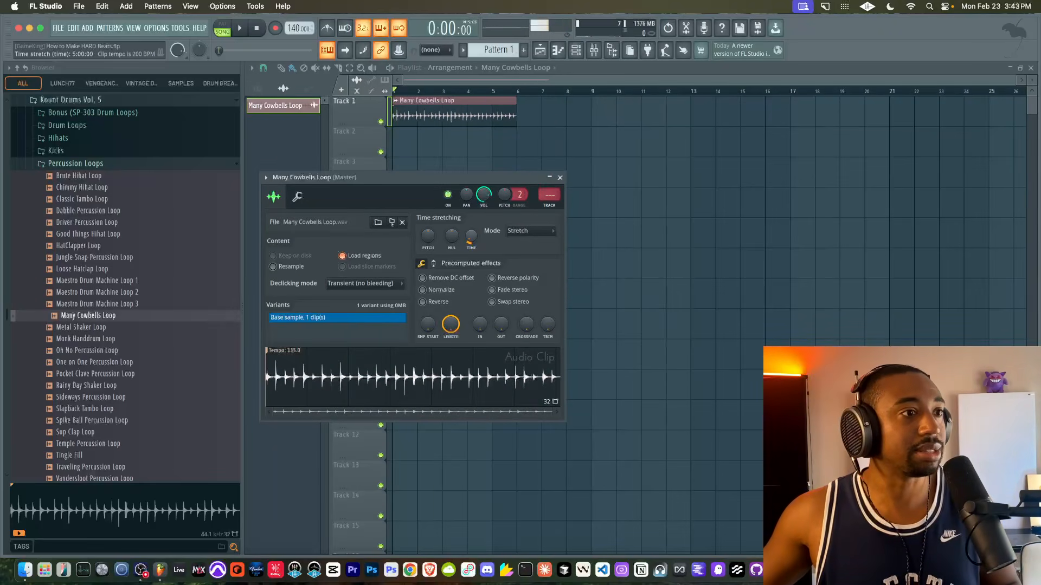
drag(471, 237, 471, 243)
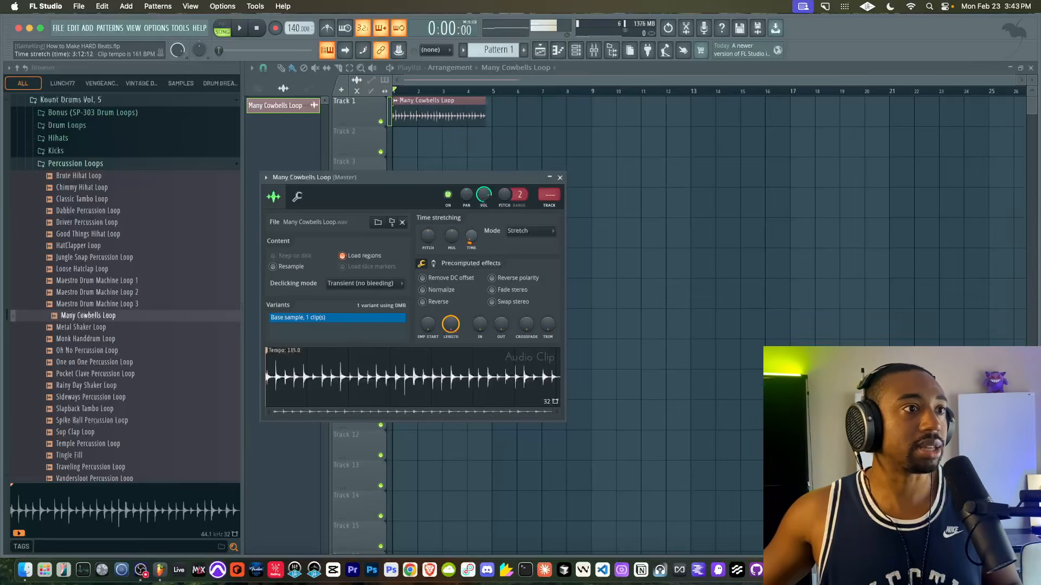
right_click(473, 235)
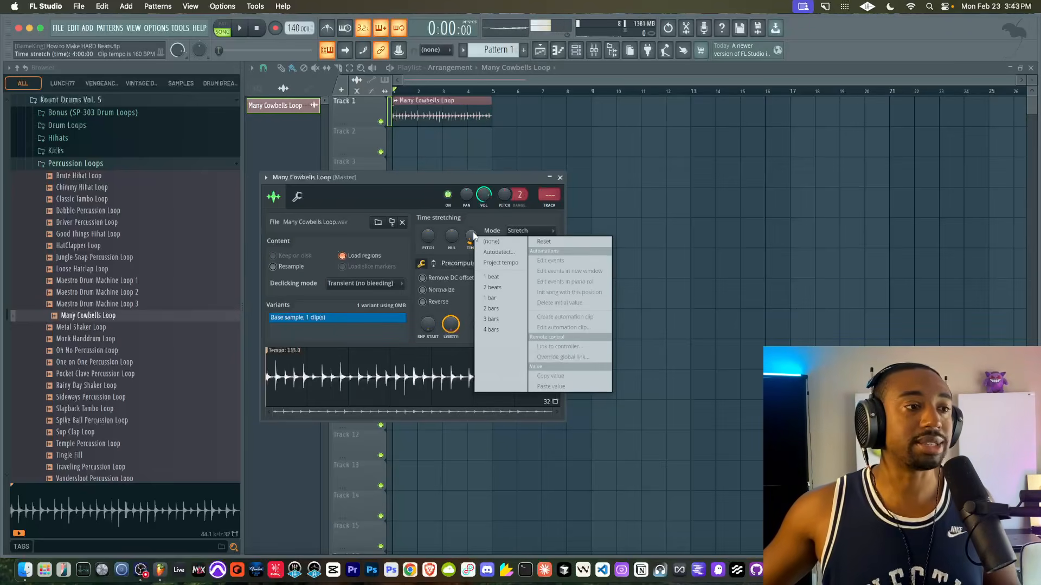
click(497, 329)
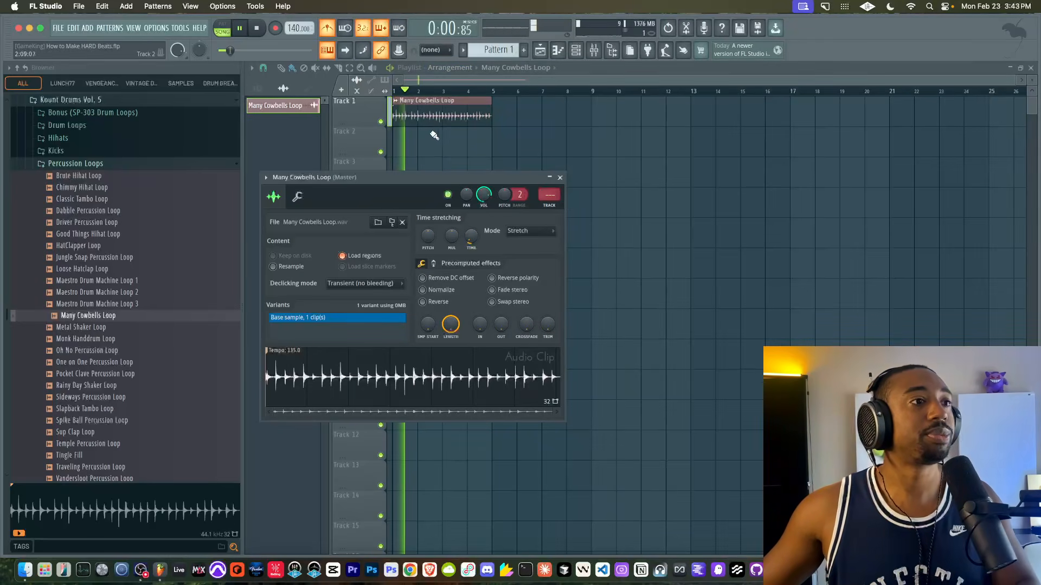
- Duplicate the Many Cowbells Loop clip along Track 1 until four copies run up to bar 17
drag(448, 141, 445, 115)
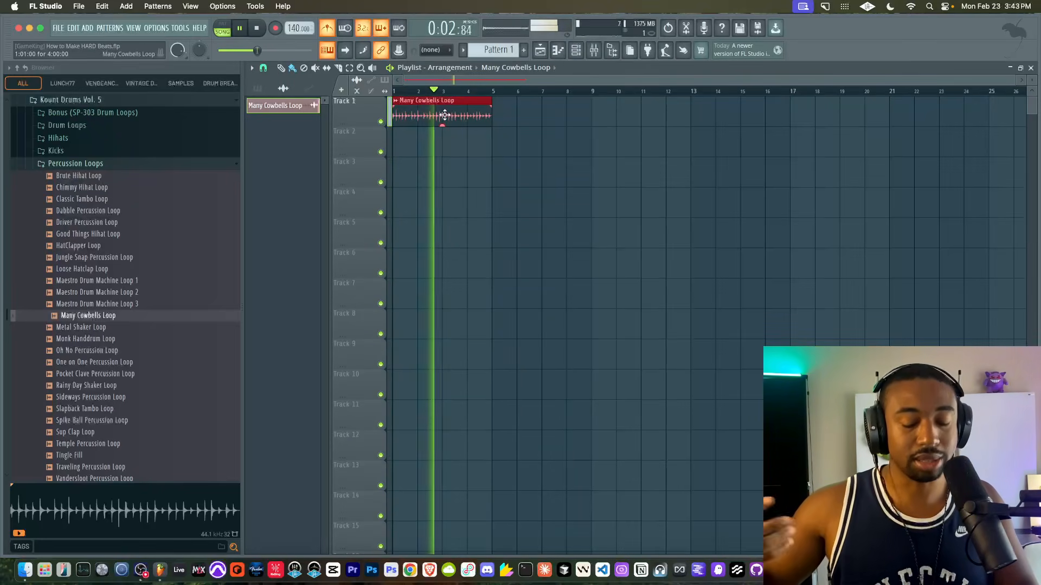
key(ctrl+b)
super+click(469, 172)
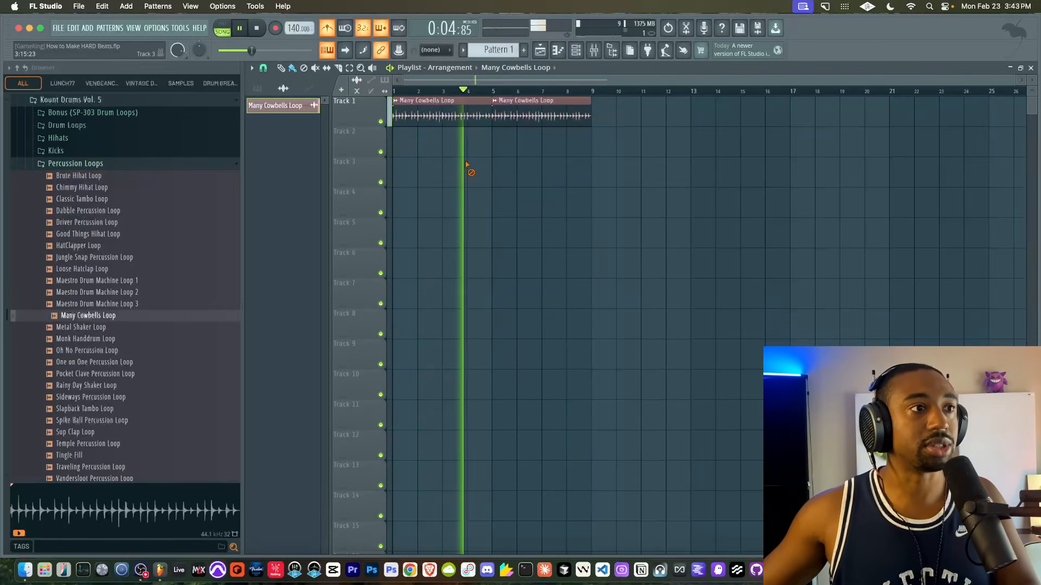
drag(533, 142, 462, 102)
key(super+b)
super+click(512, 150)
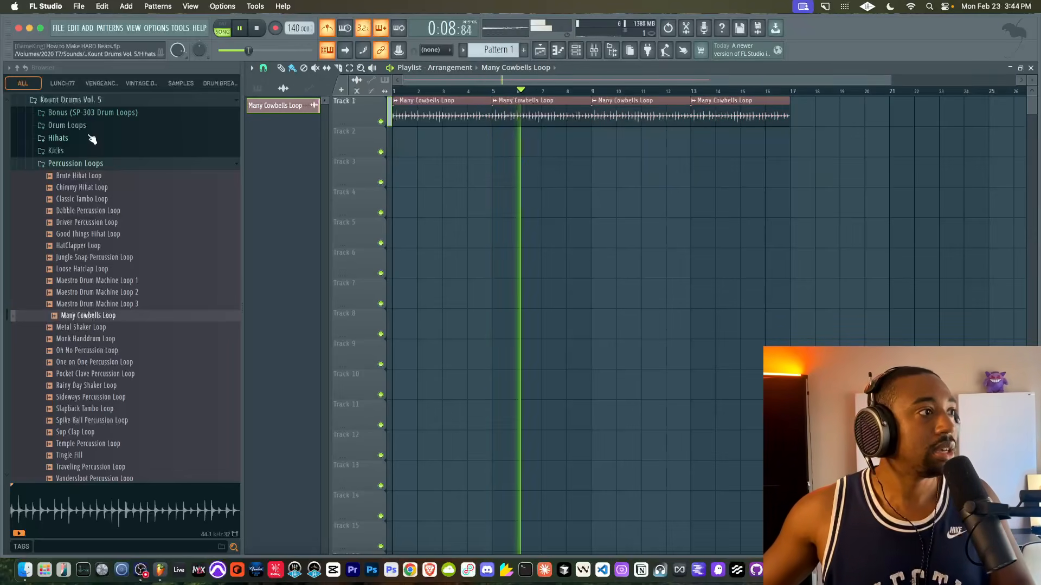
- Collapse the browser folders to the top level and show only the Unsorted channels in the channel rack
scroll(41, 135, up, 10)
click(17, 68)
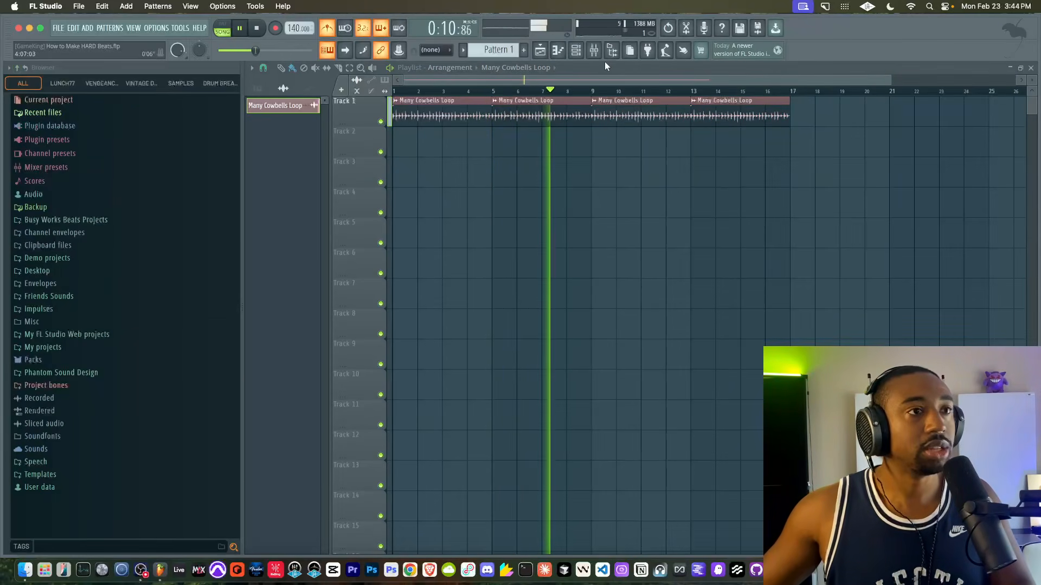
click(575, 50)
key(space)
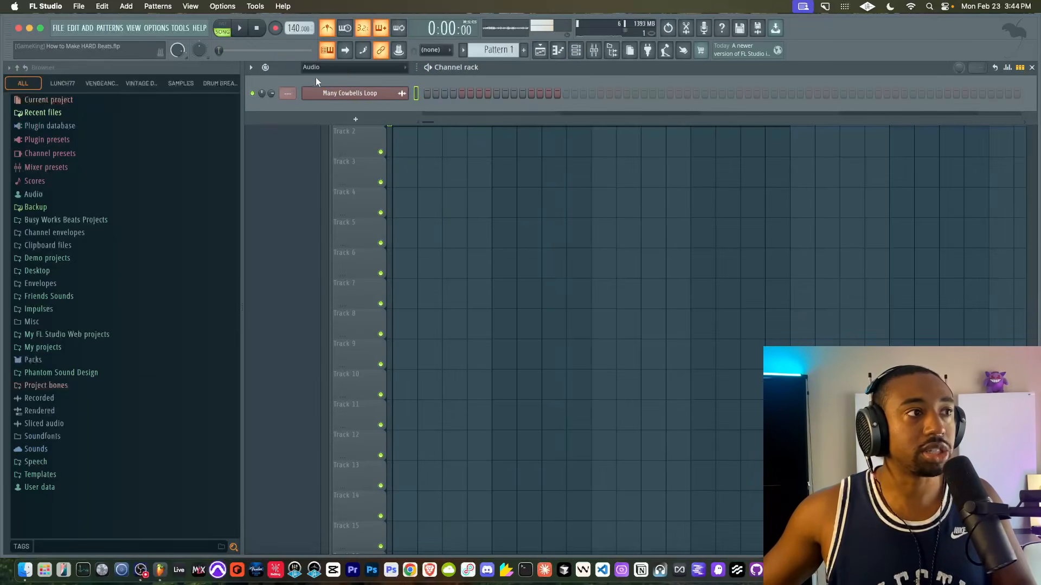
click(355, 67)
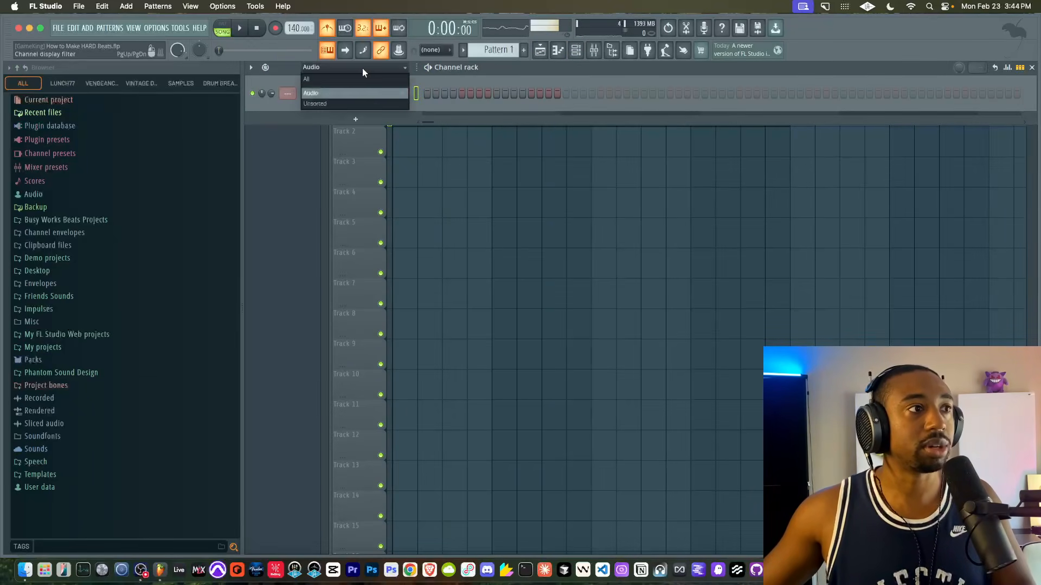
click(351, 103)
drag(361, 105, 426, 200)
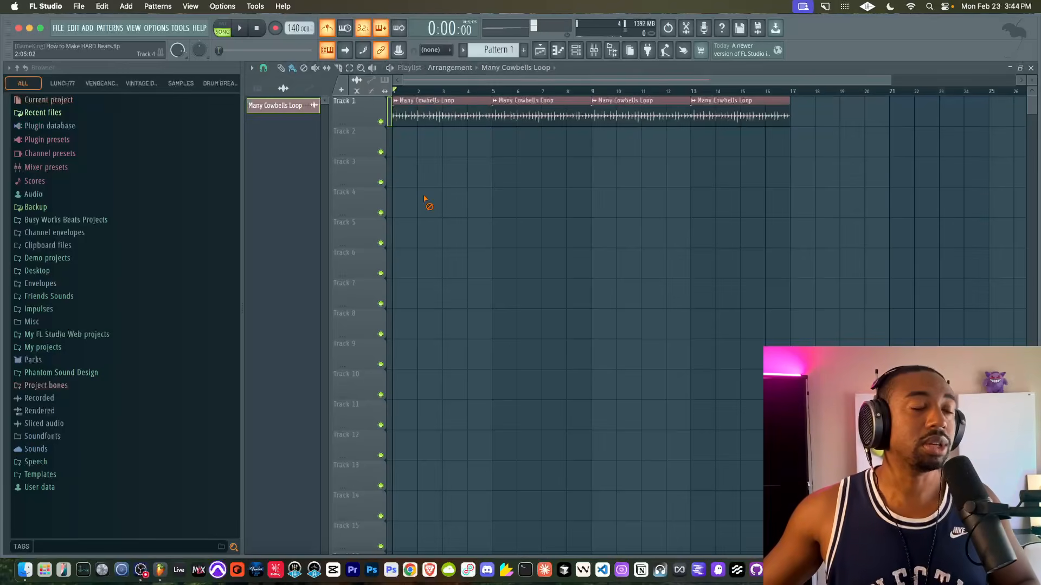
click(583, 53)
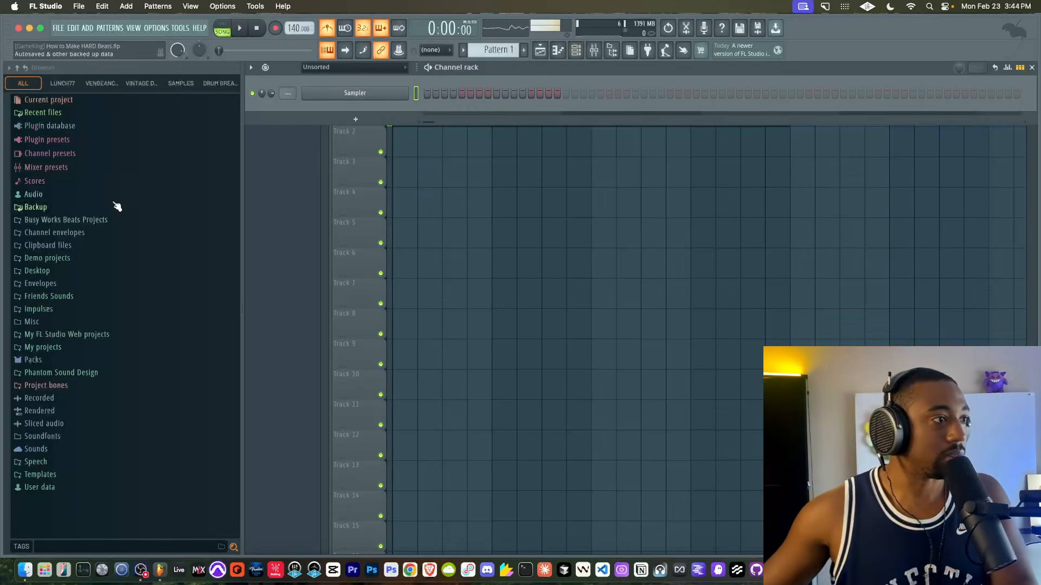
- Expand the "1 - Go - To Drums" folder inside Friends Sounds in the browser
click(618, 50)
click(617, 51)
click(56, 296)
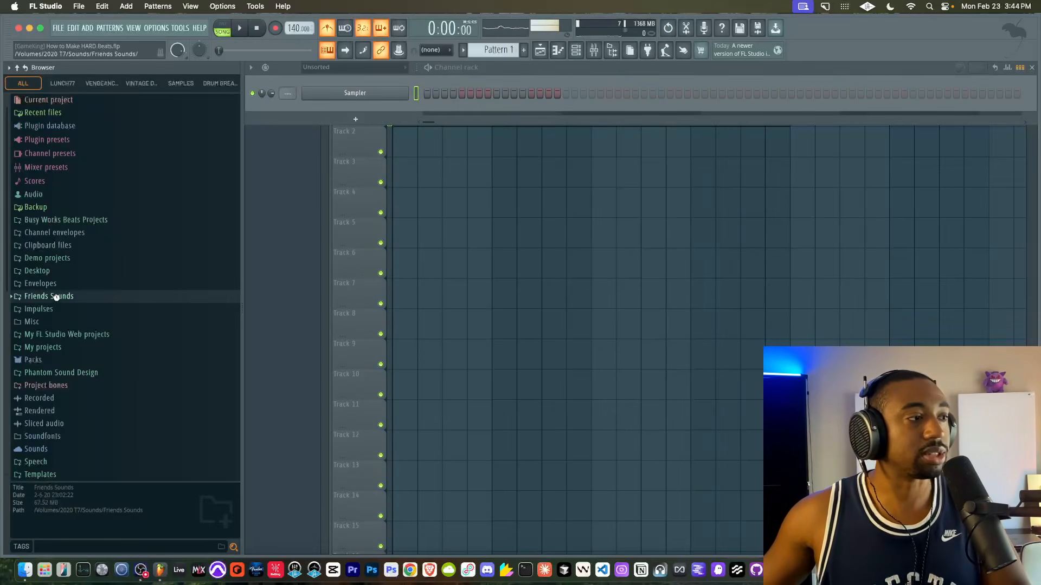
click(64, 298)
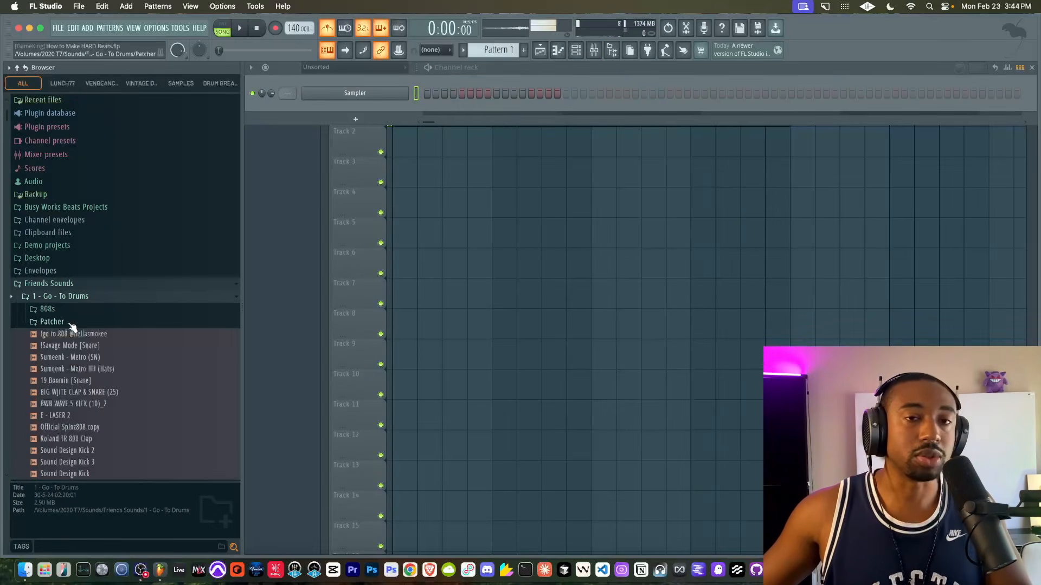
scroll(72, 328, down, 1)
click(72, 322)
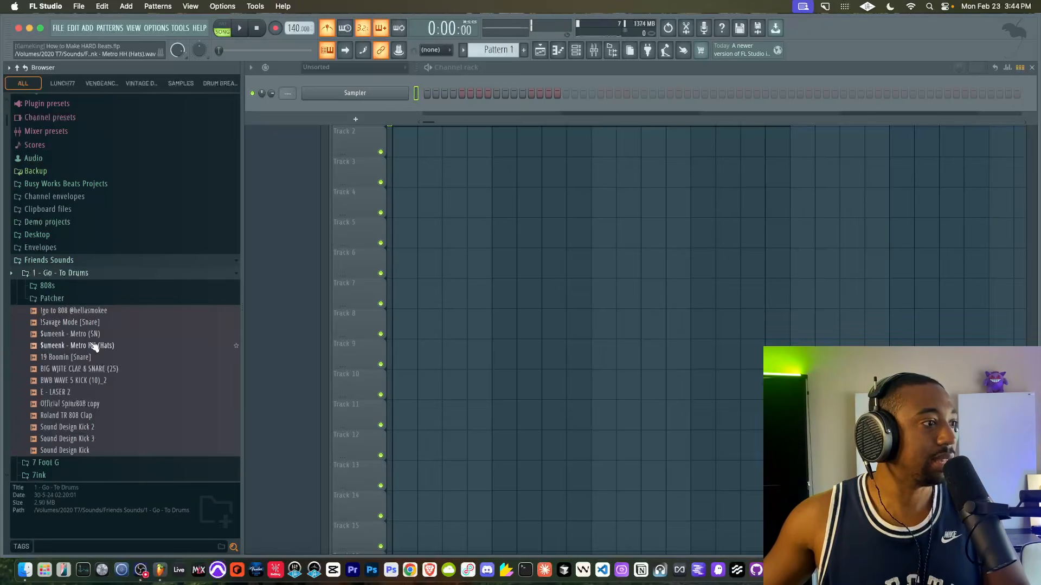
- Load the "Official Spinz808 copy" and "$umeenk - Metro HH (Hats)" samples into new channels
click(89, 404)
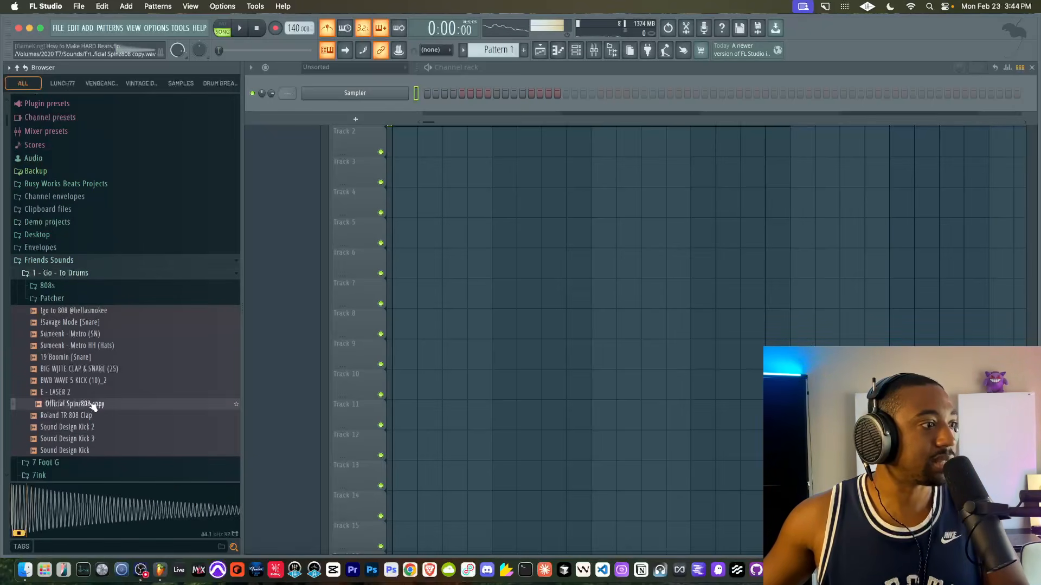
right_click(89, 404)
click(123, 329)
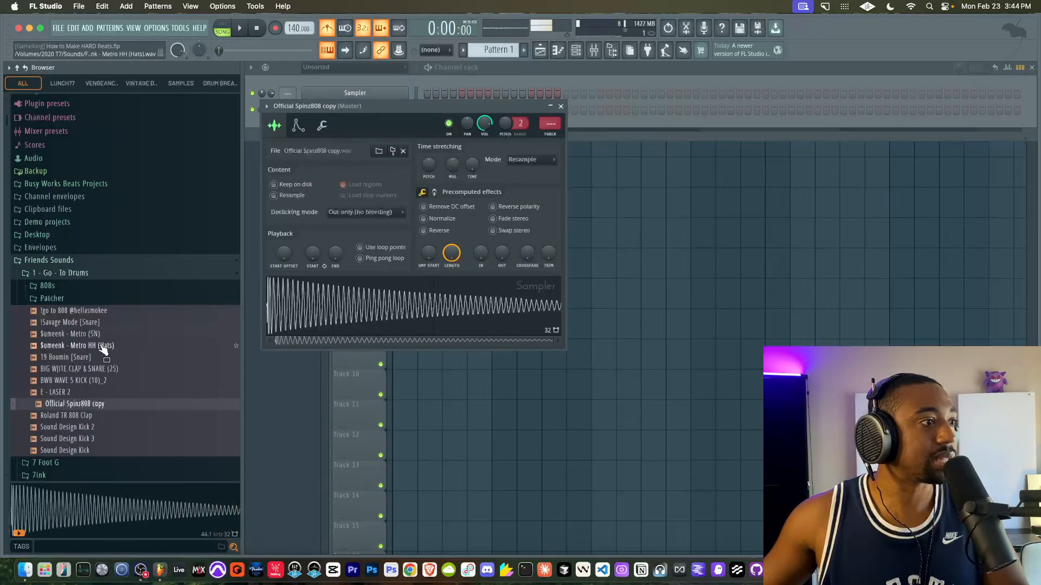
click(102, 345)
right_click(102, 345)
click(120, 332)
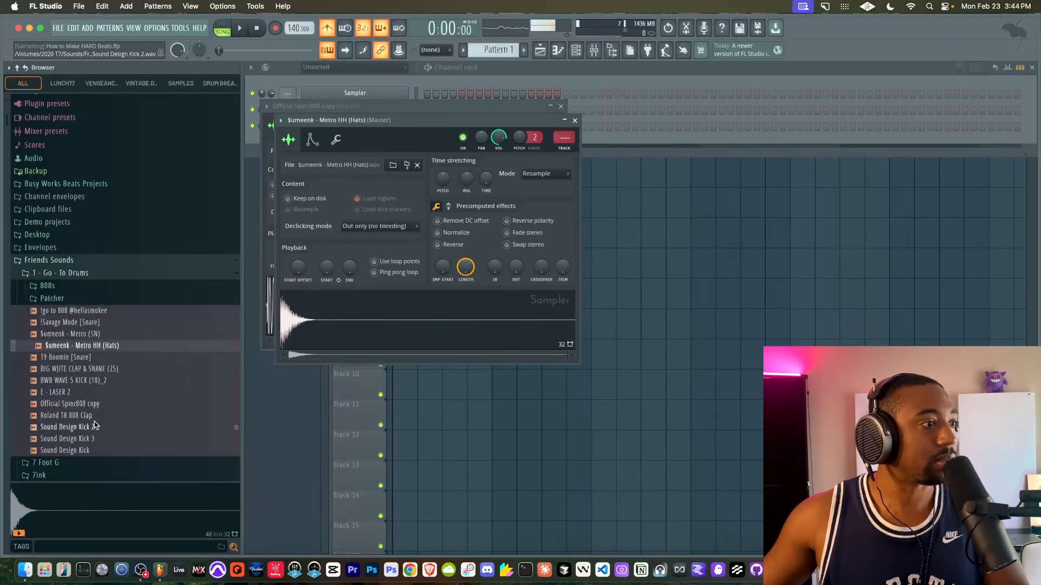
- Load the "$umeenk - Metro (SN)" snare and the "Roland TR 808 Clap" into new channels
click(100, 335)
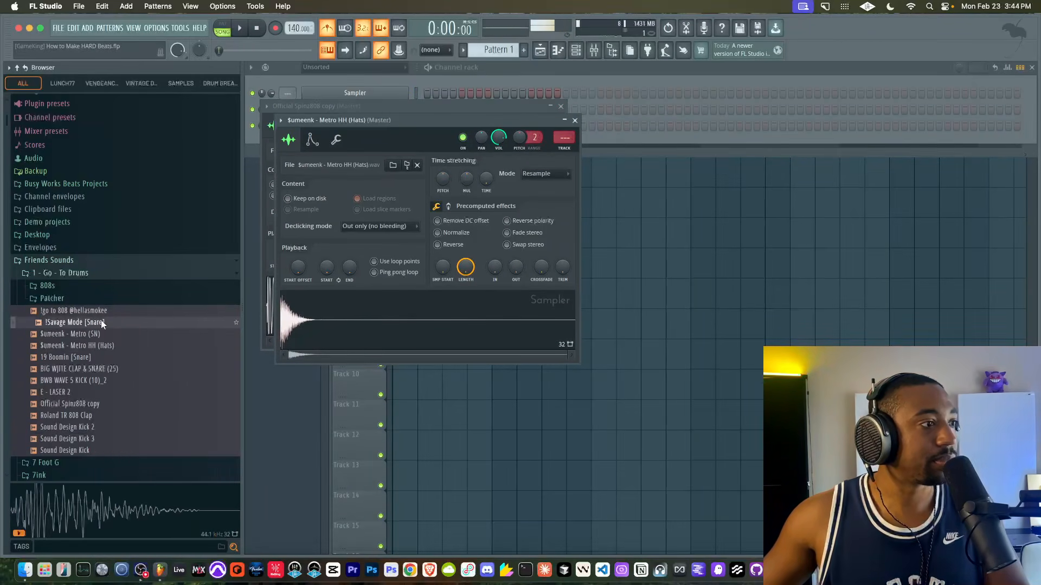
right_click(100, 329)
click(115, 329)
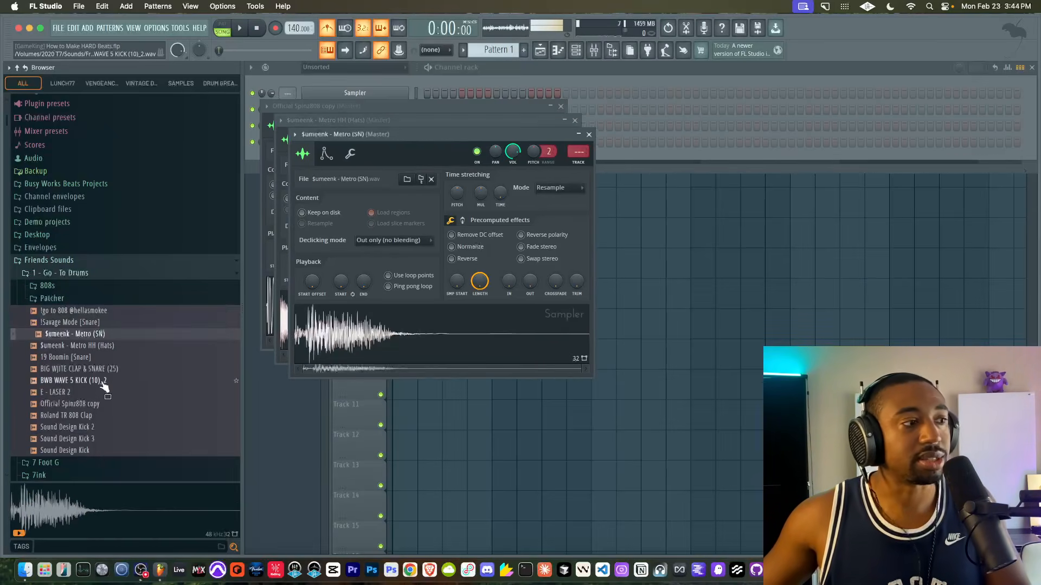
click(100, 415)
right_click(100, 416)
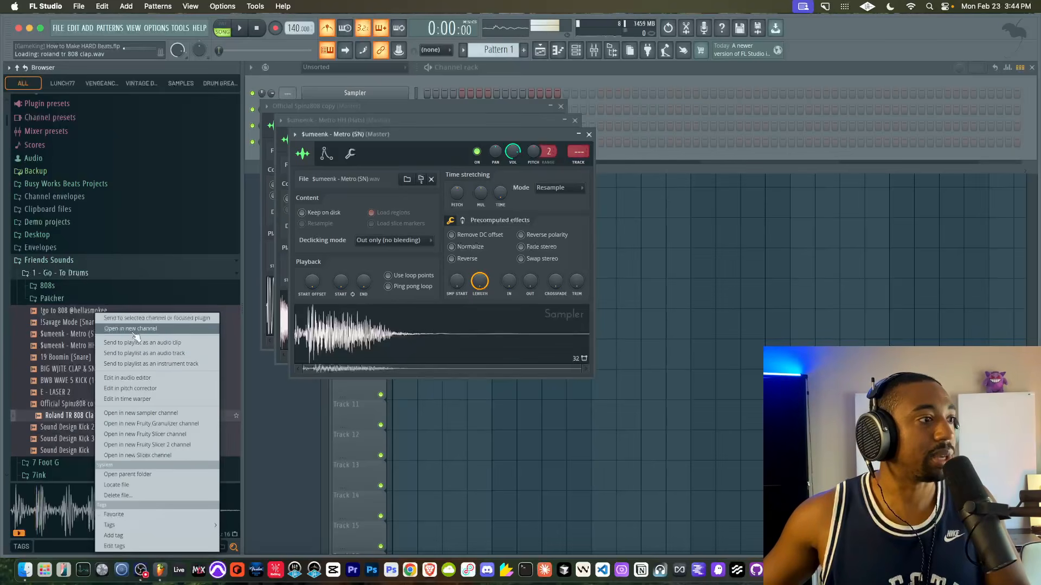
click(115, 329)
- Remove the empty Sampler channel from the channel rack and select the Metro HH (Hats) channel
click(518, 81)
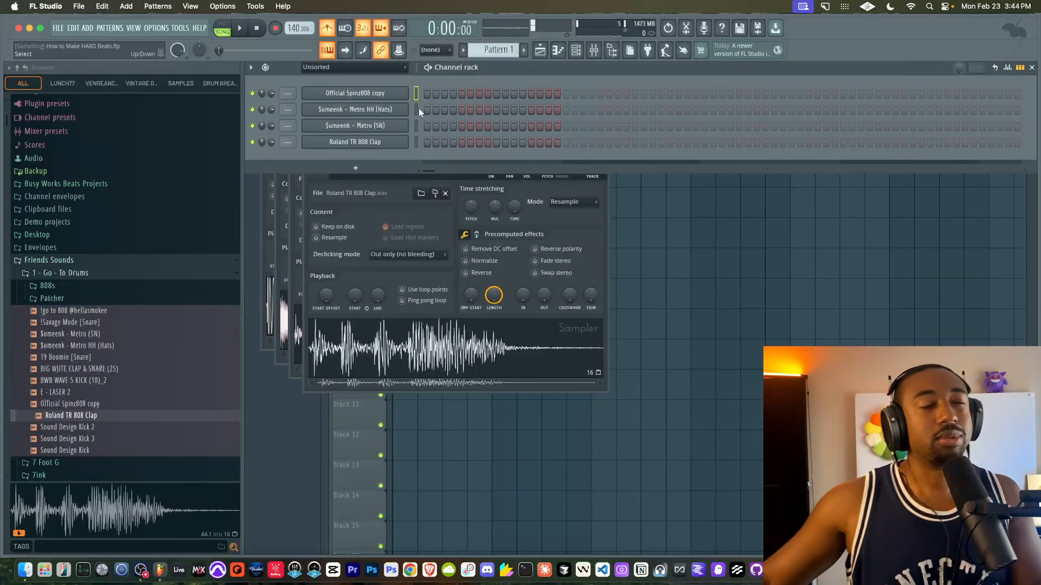
click(416, 109)
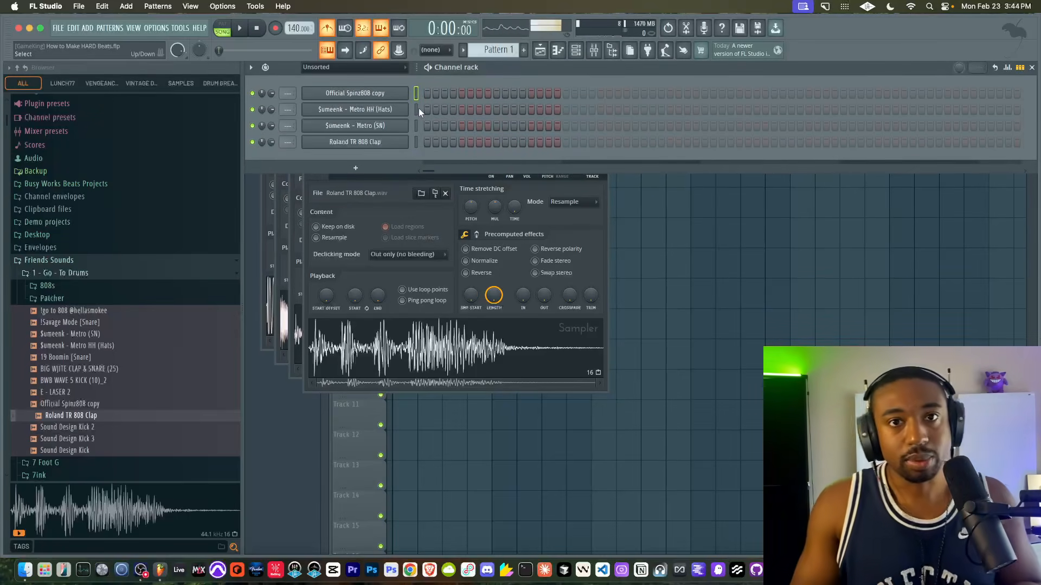
click(416, 126)
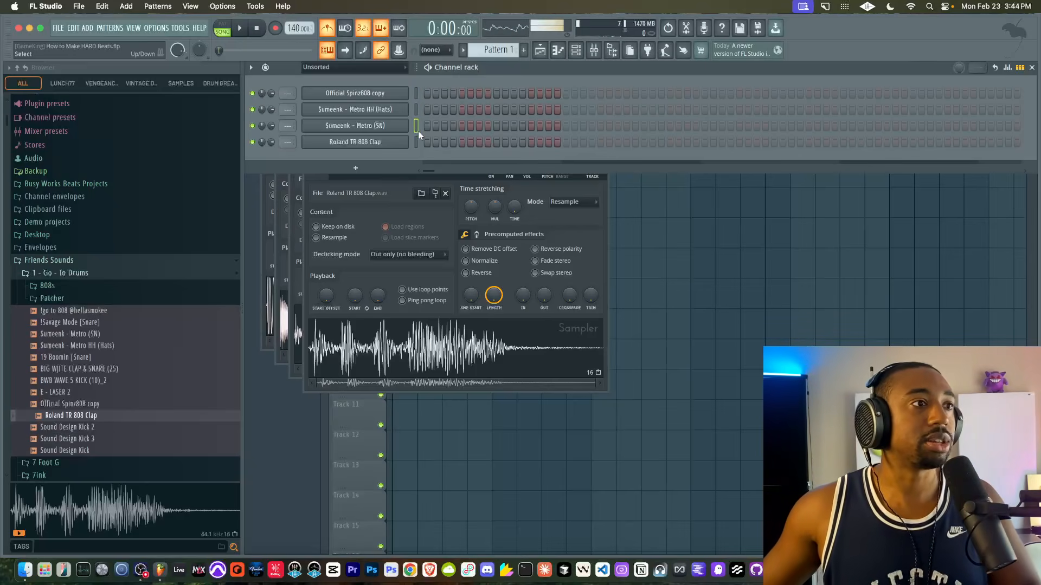
click(416, 110)
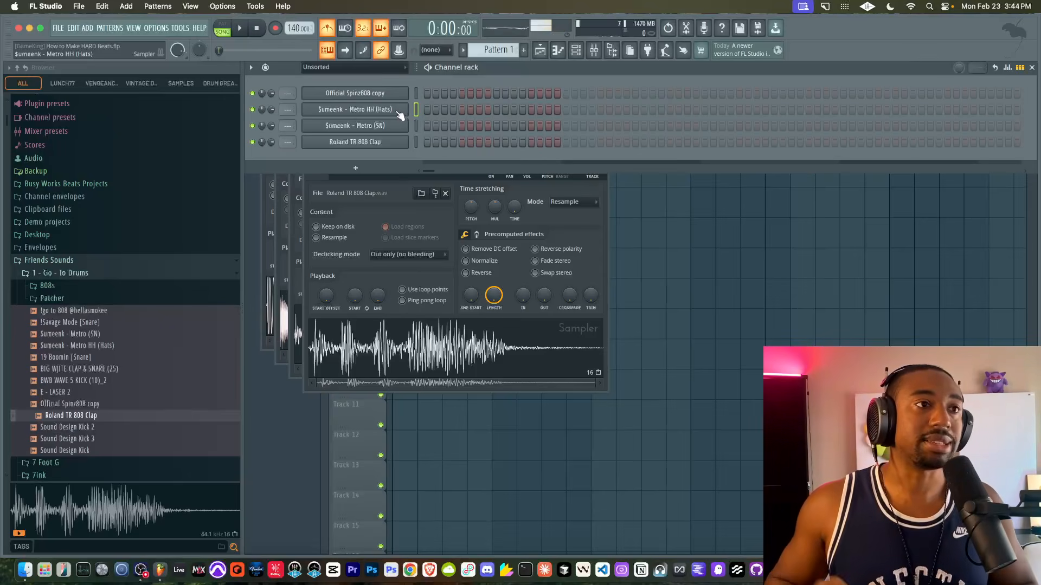
- Add a Metro HH (Hats) step in the third bar to lengthen the pattern and fill each 2 steps
right_click(400, 115)
click(544, 143)
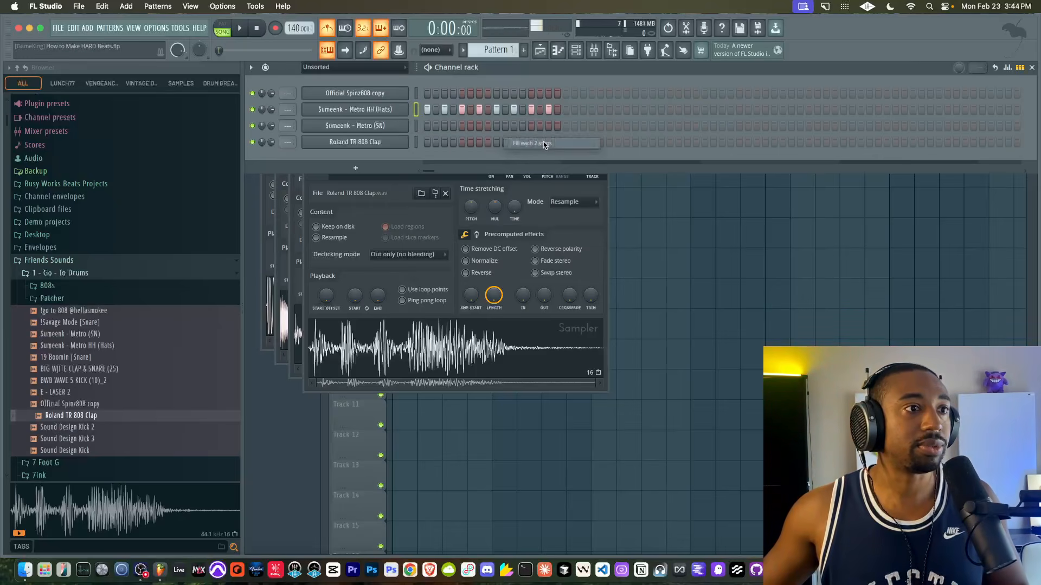
click(704, 110)
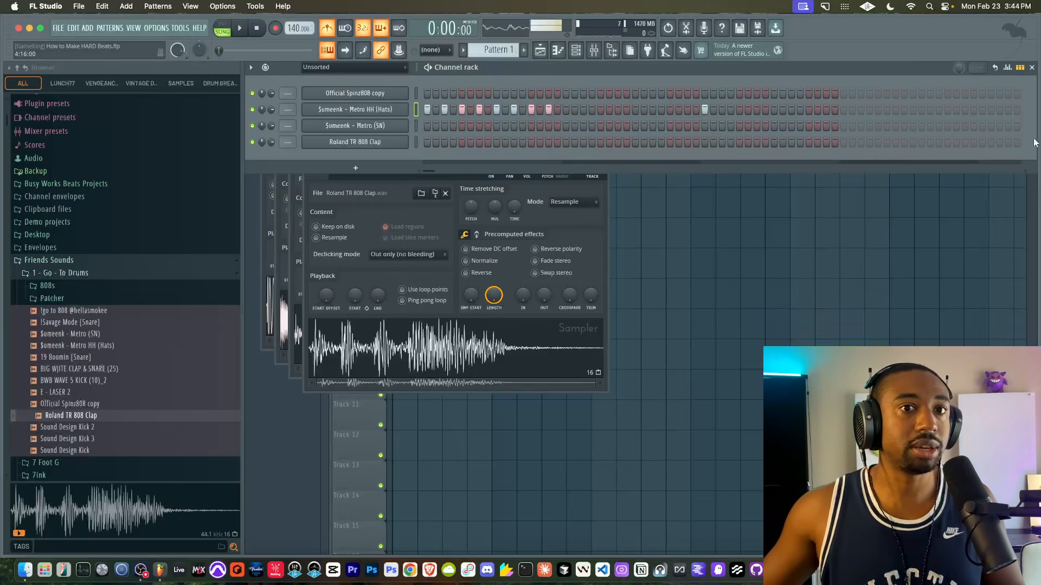
double_click(779, 67)
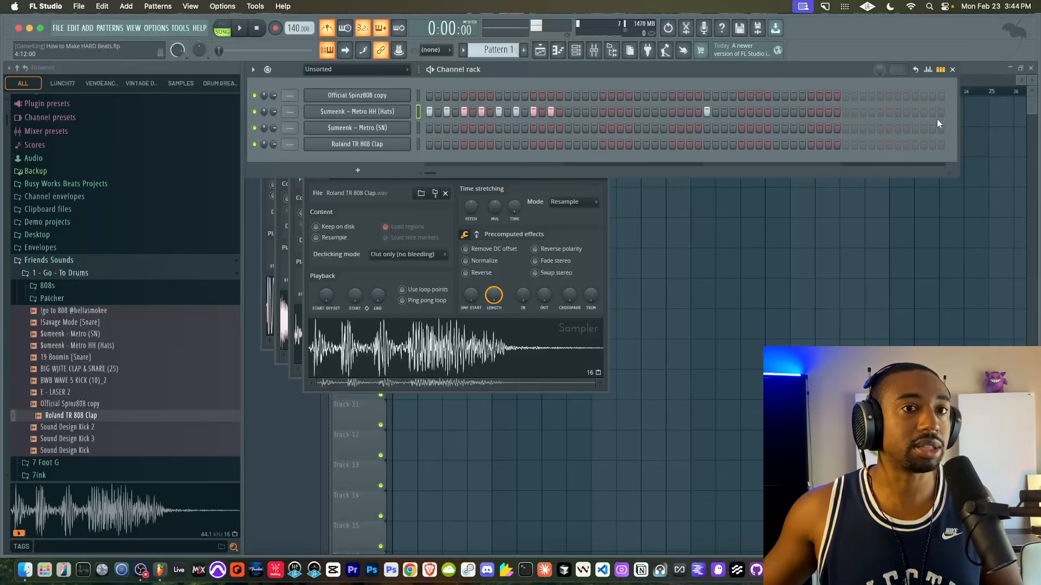
right_click(394, 111)
click(530, 145)
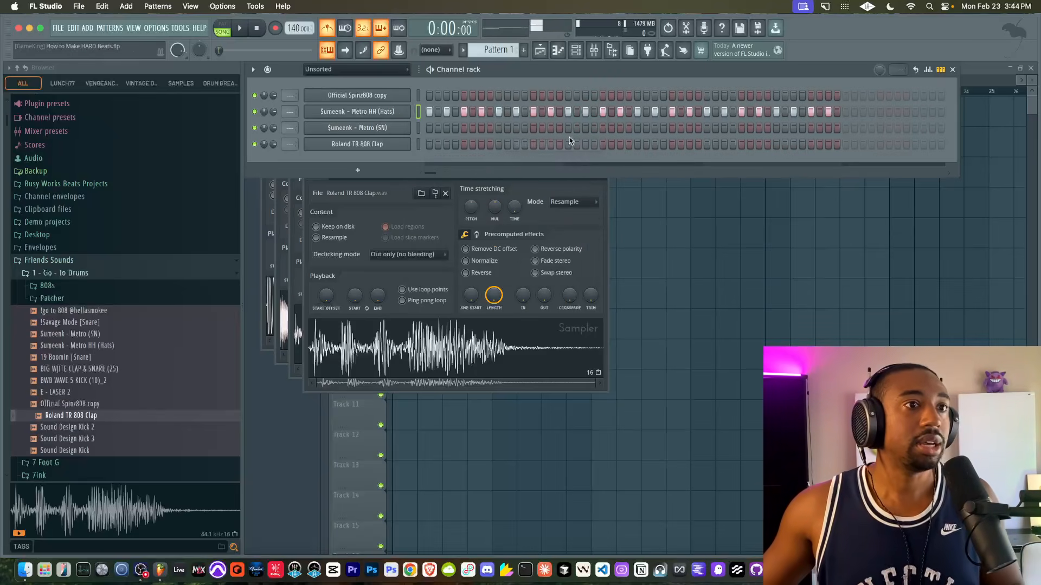
- Add a hi-hat step in the fourth bar and place Pattern 1 at the start of Track 2
click(910, 112)
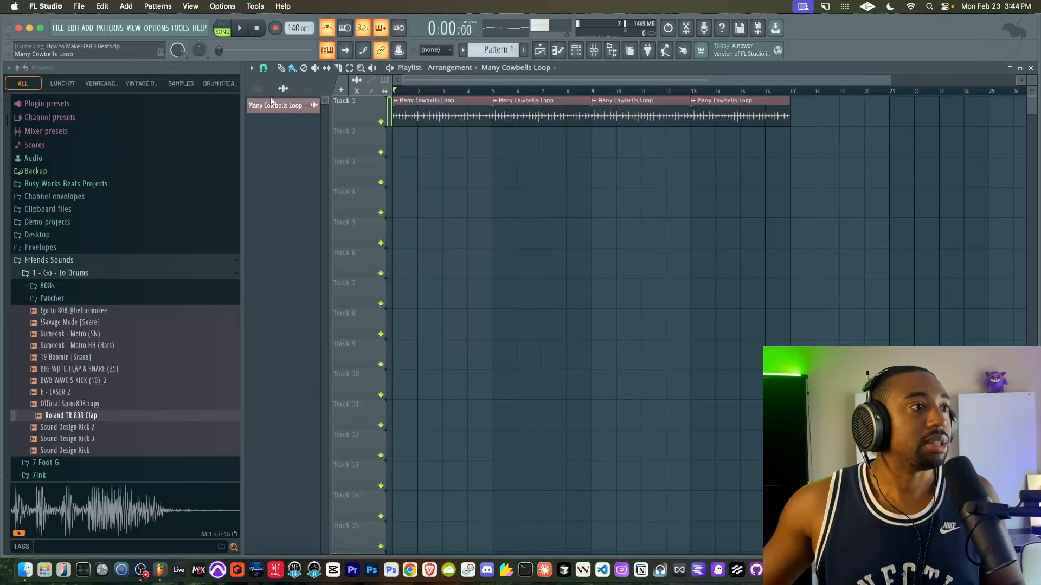
click(262, 90)
drag(275, 103, 392, 149)
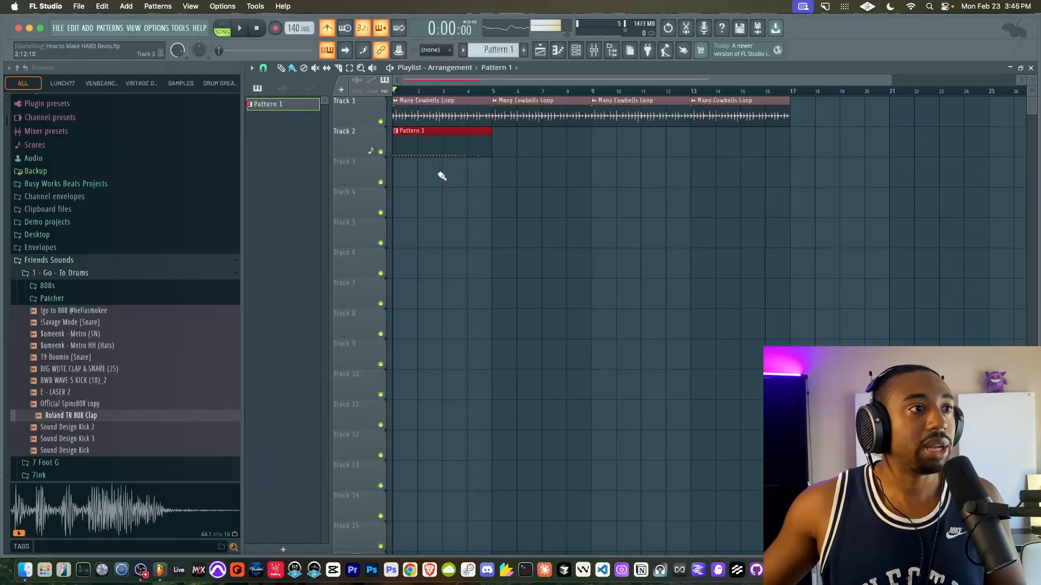
- Refill the Metro HH (Hats) channel on each 2 steps across all four bars of Pattern 1
click(576, 51)
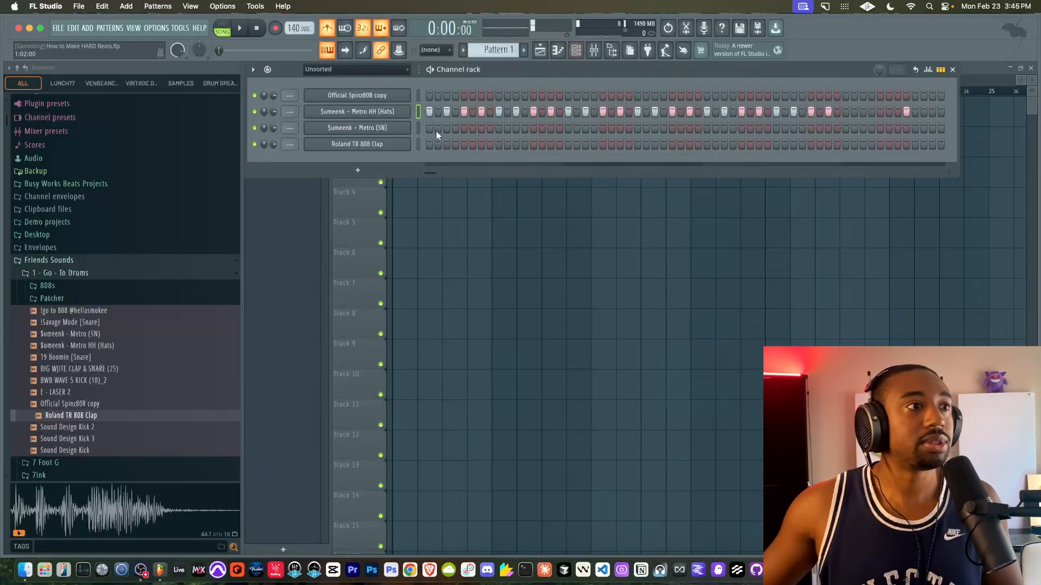
right_click(406, 114)
click(569, 160)
key(F6)
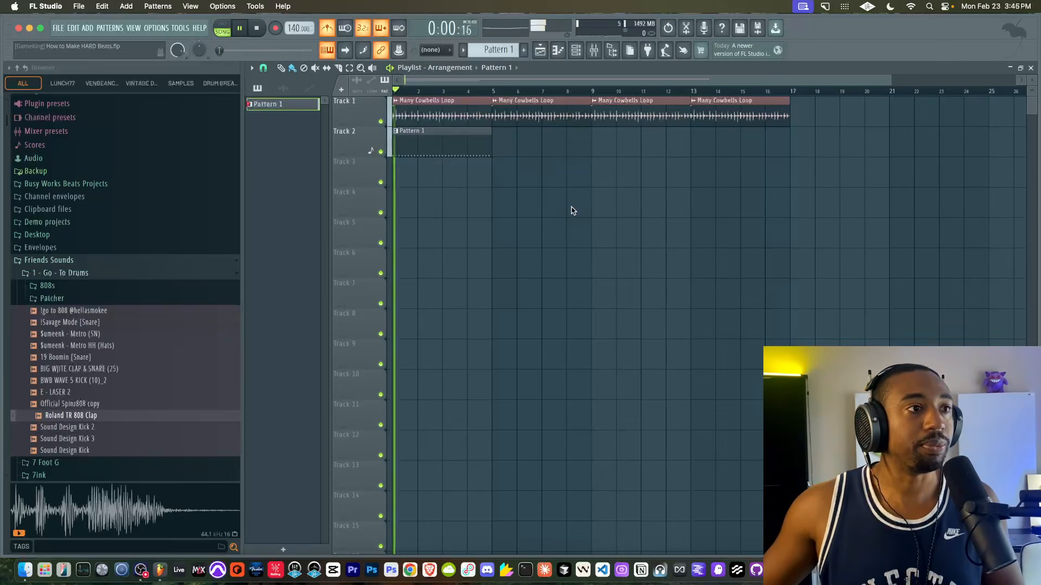
- Play the song and duplicate the Pattern 1 clip three times along Track 2, up to bar 17
key(space)
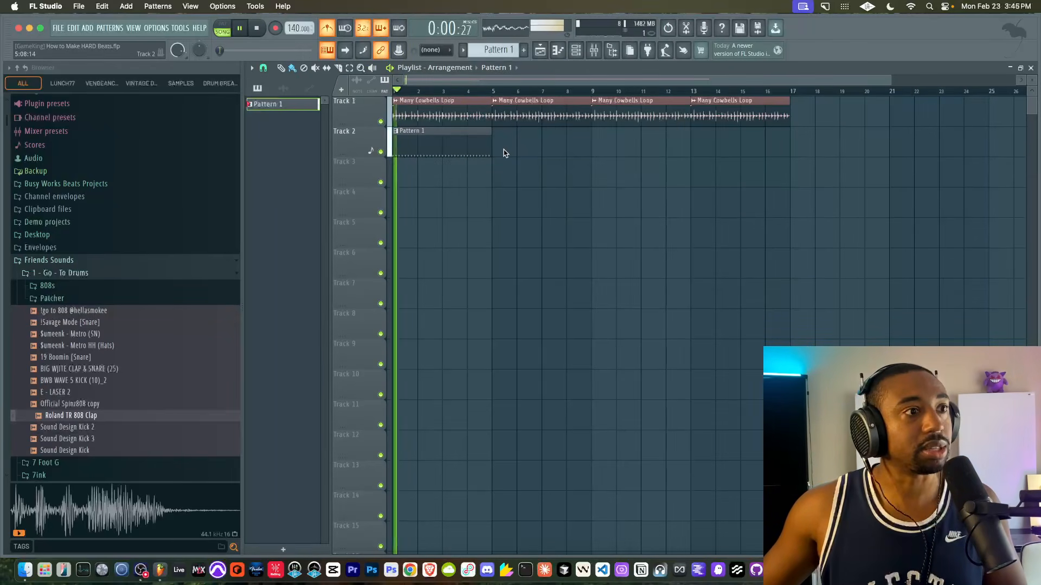
super+click(467, 145)
key(super+b)
key(super+b)
key(super+b)
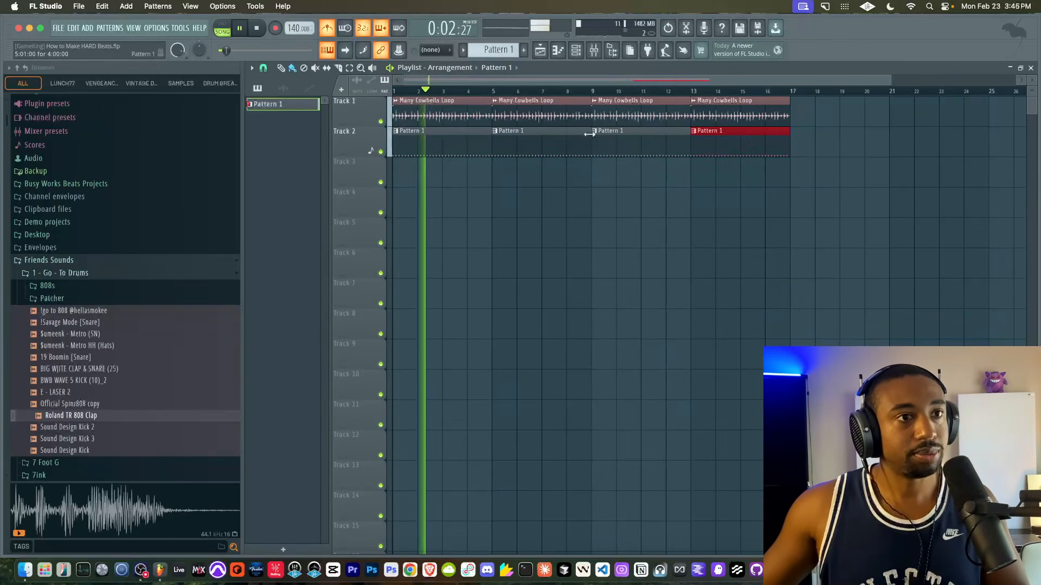
- Add 1/64 dotted repeats to the Metro HH (Hats) hit on the fifth step of each of the four bars
key(F6)
key(space)
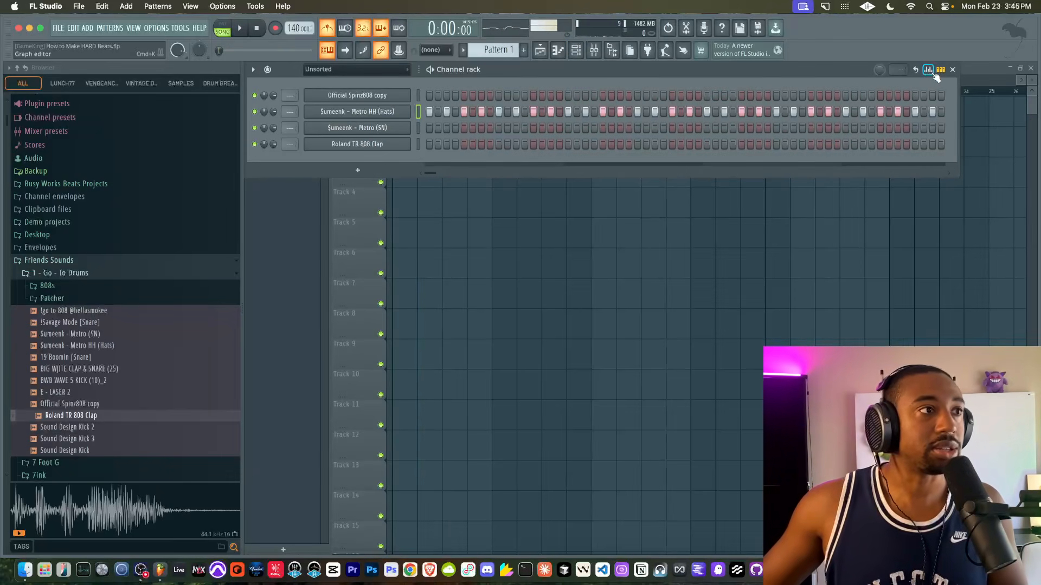
click(930, 70)
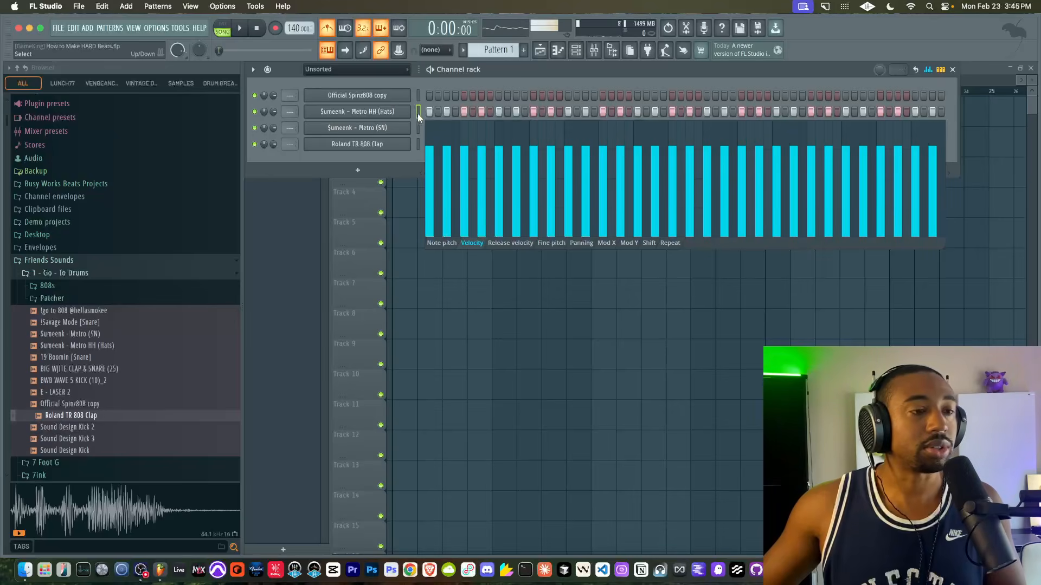
click(668, 243)
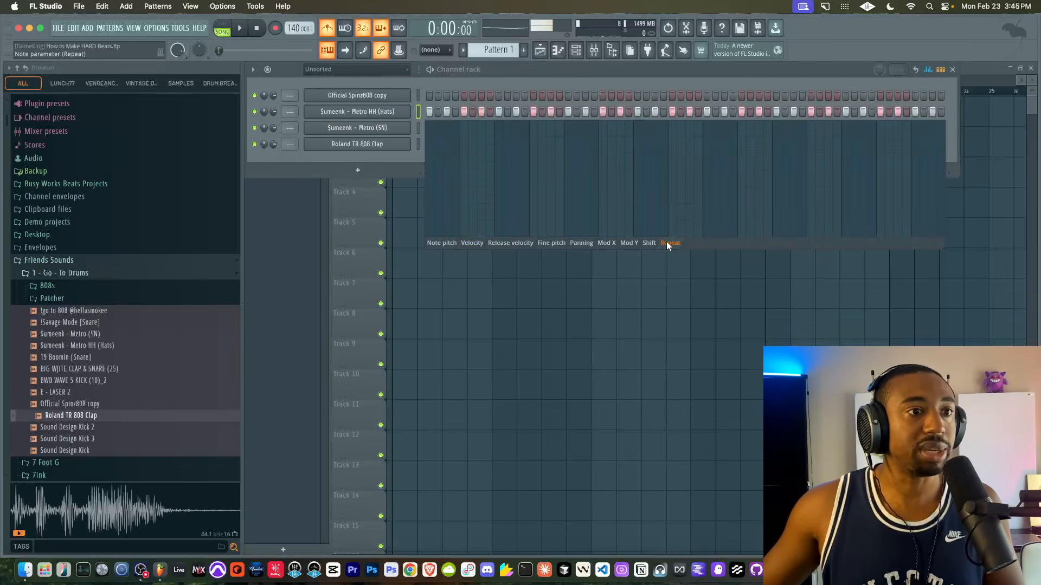
click(464, 179)
key(space)
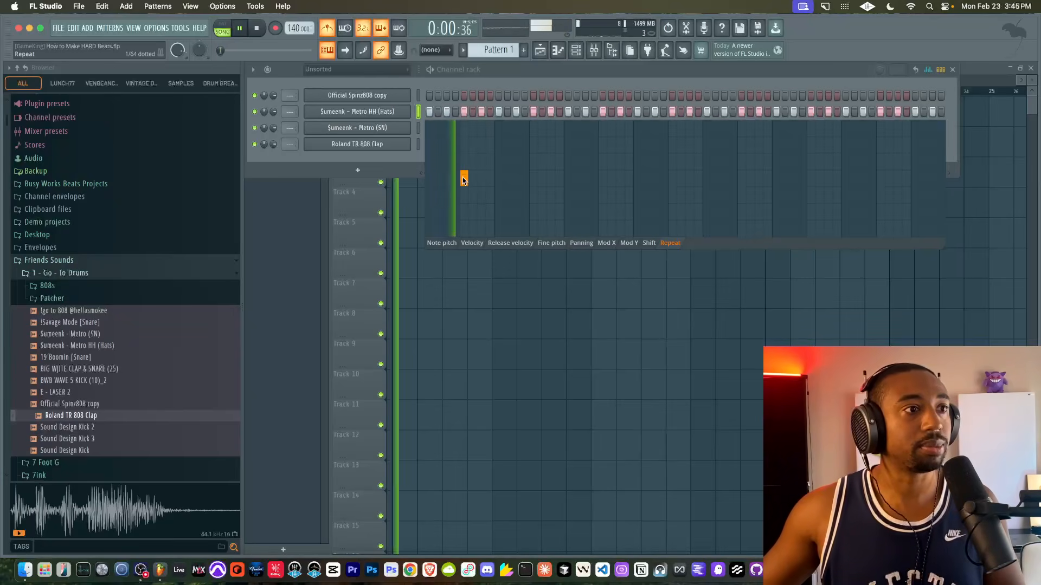
click(604, 179)
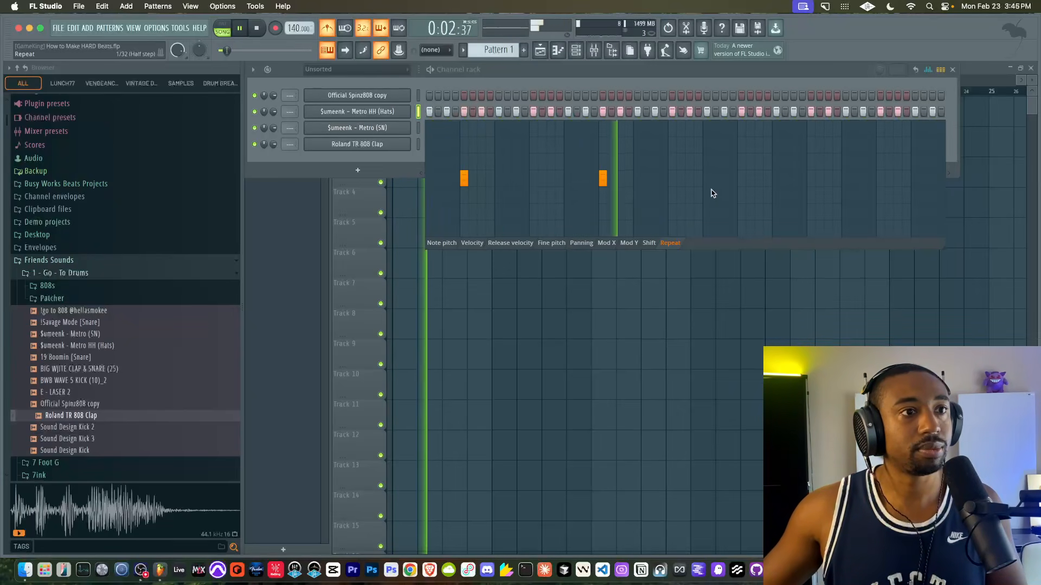
click(741, 179)
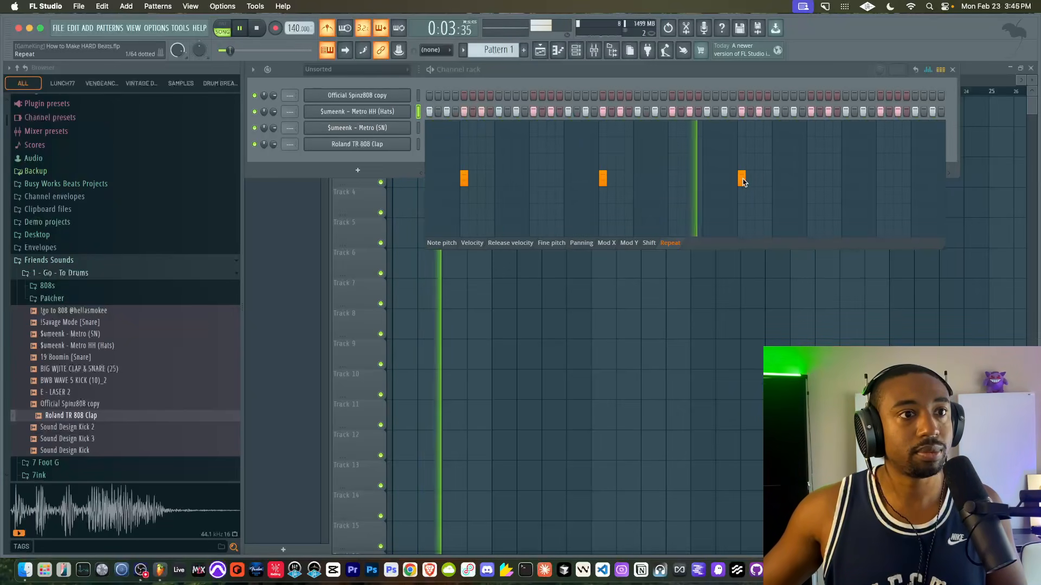
click(880, 179)
- Add slower hi-hat repeats on steps 11 and 15 of the fourth bar, widening the channel rack to reach the last steps
click(932, 211)
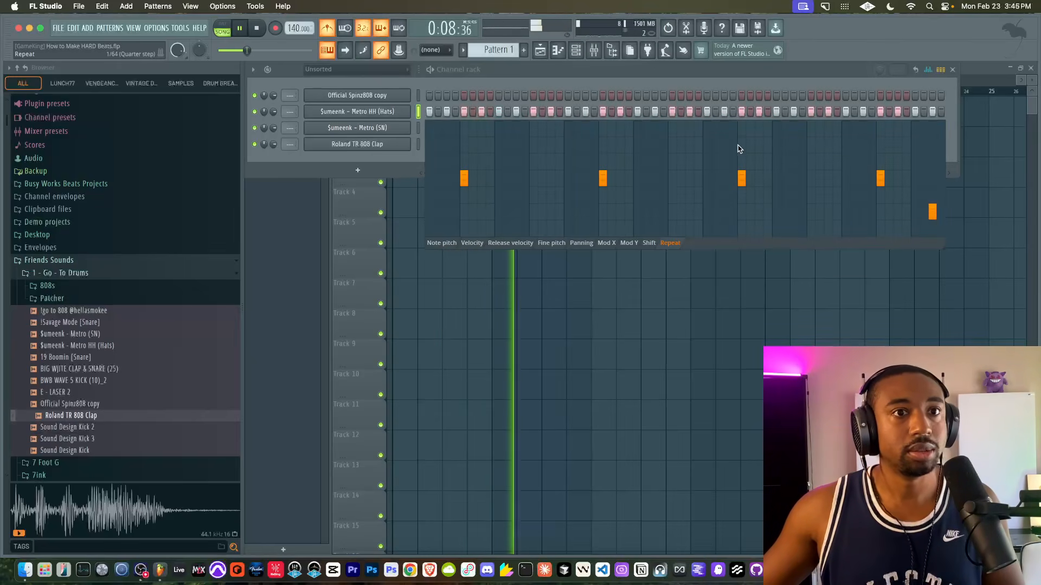
drag(959, 117, 1027, 117)
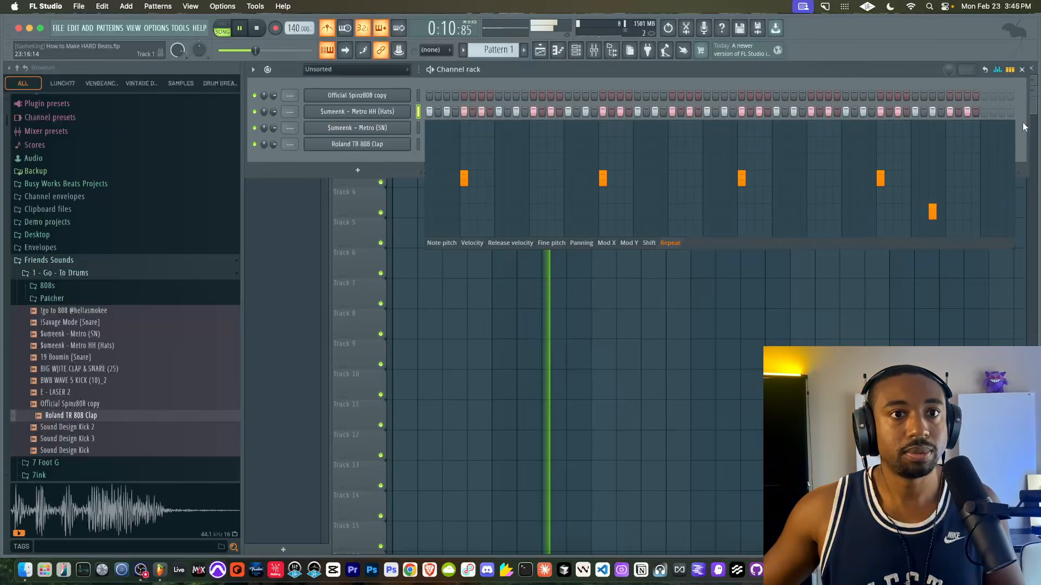
click(968, 211)
drag(969, 212, 971, 233)
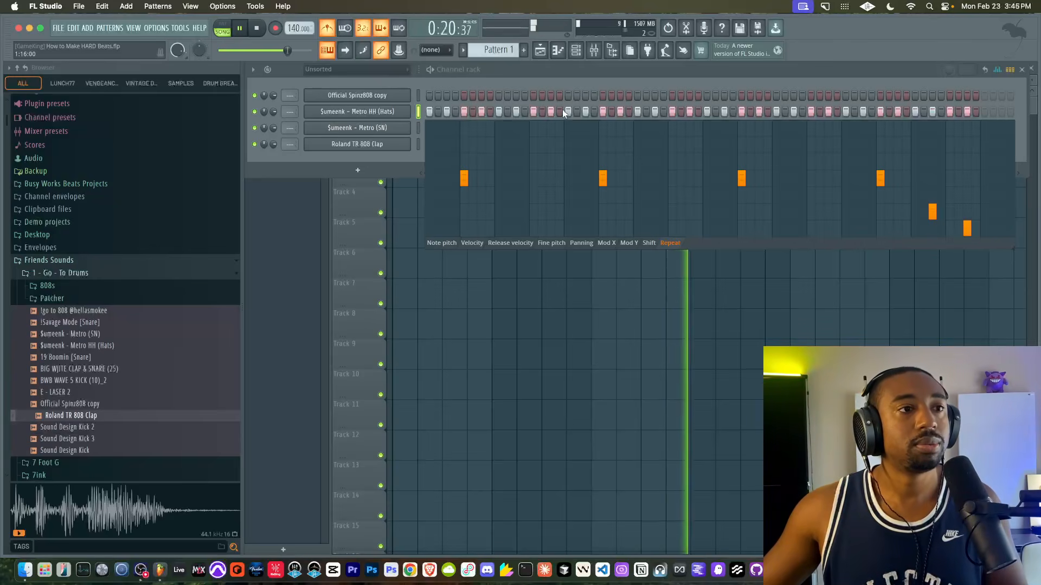
key(space)
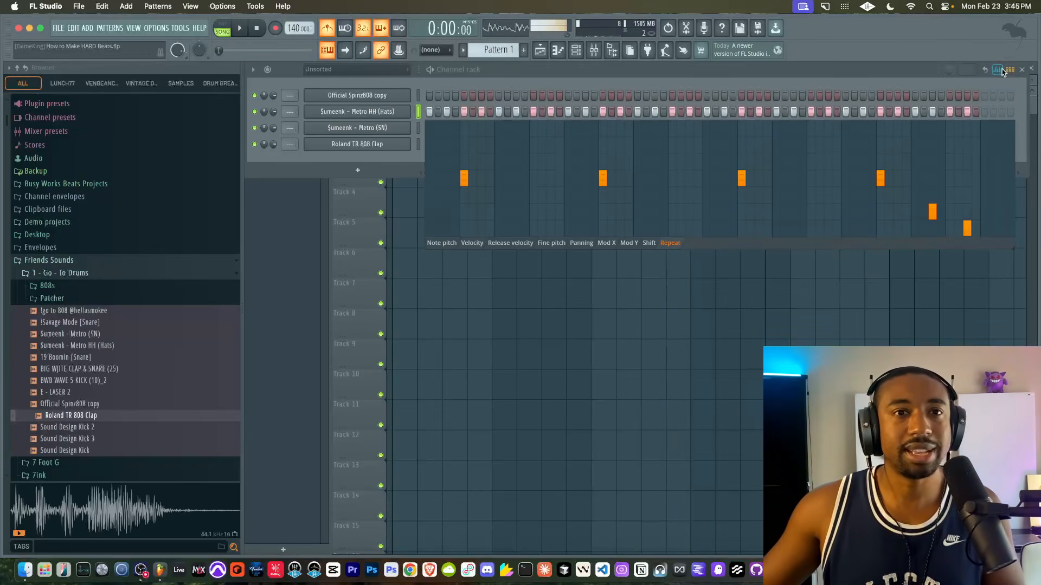
click(1001, 70)
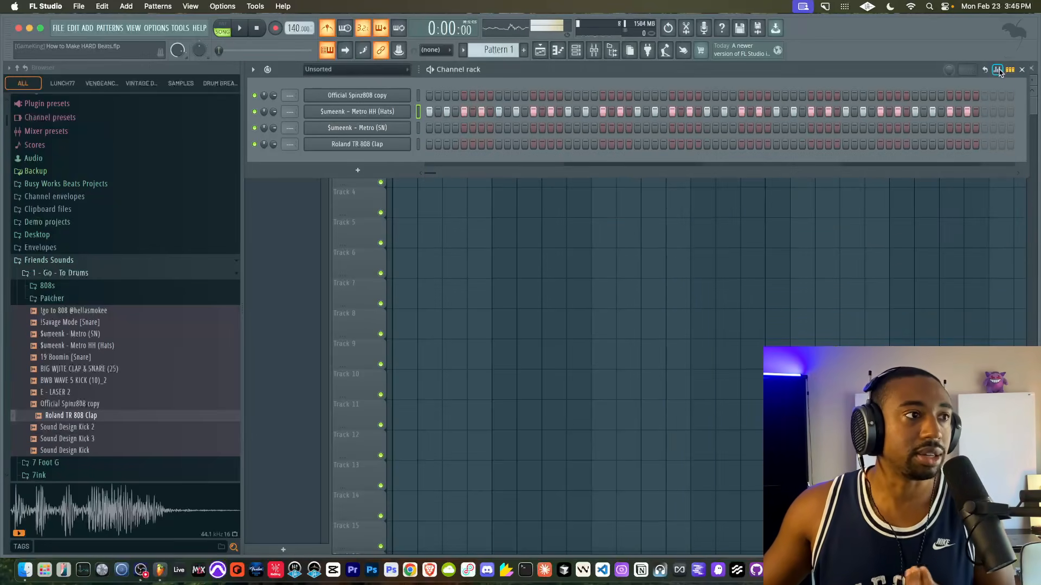
- Switch the graph editor back to Velocity and place an Official Spinz808 hit on the first step of Pattern 1
click(1001, 72)
click(472, 242)
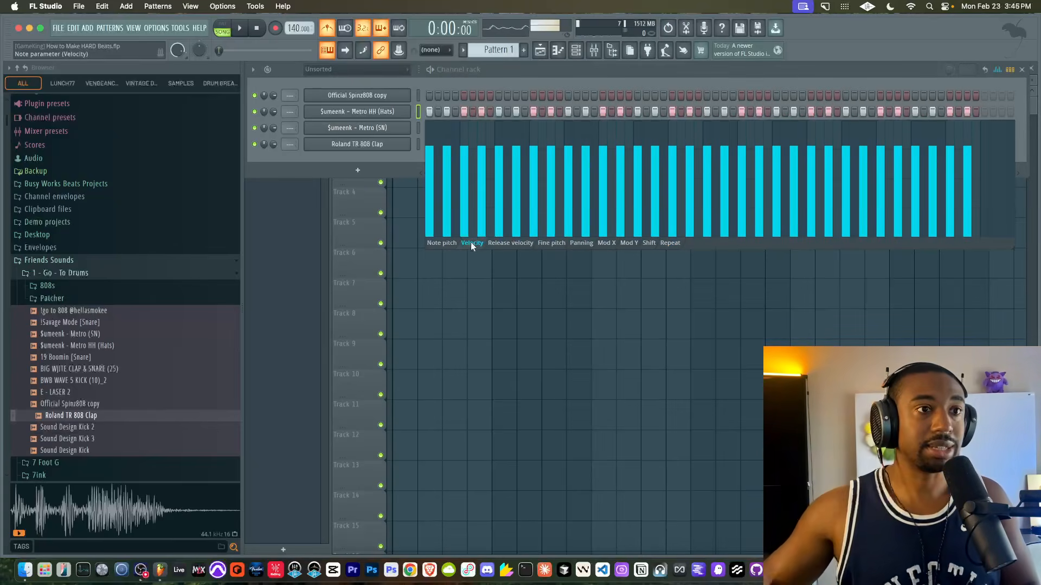
click(417, 96)
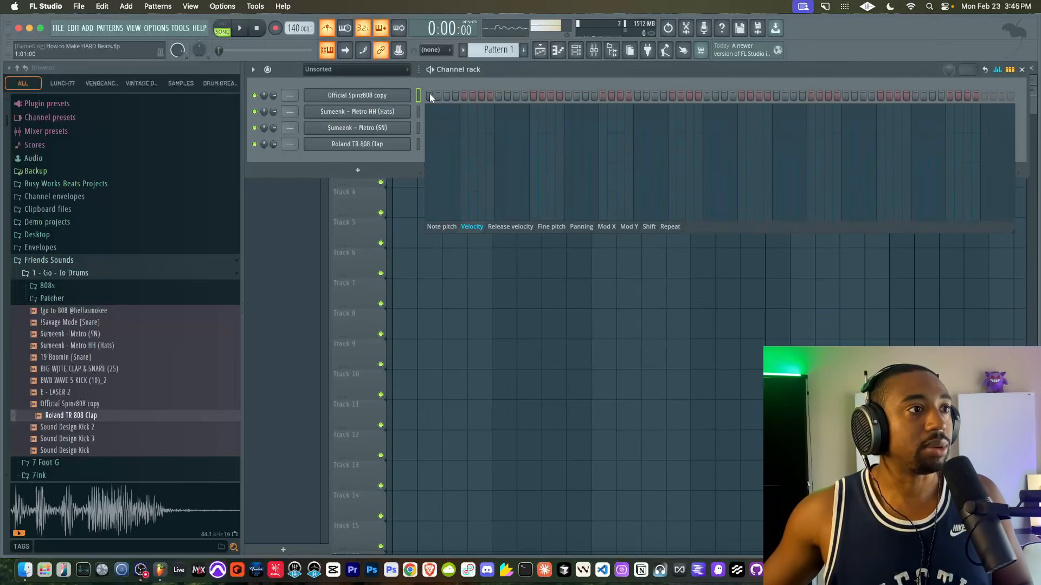
click(430, 95)
click(998, 71)
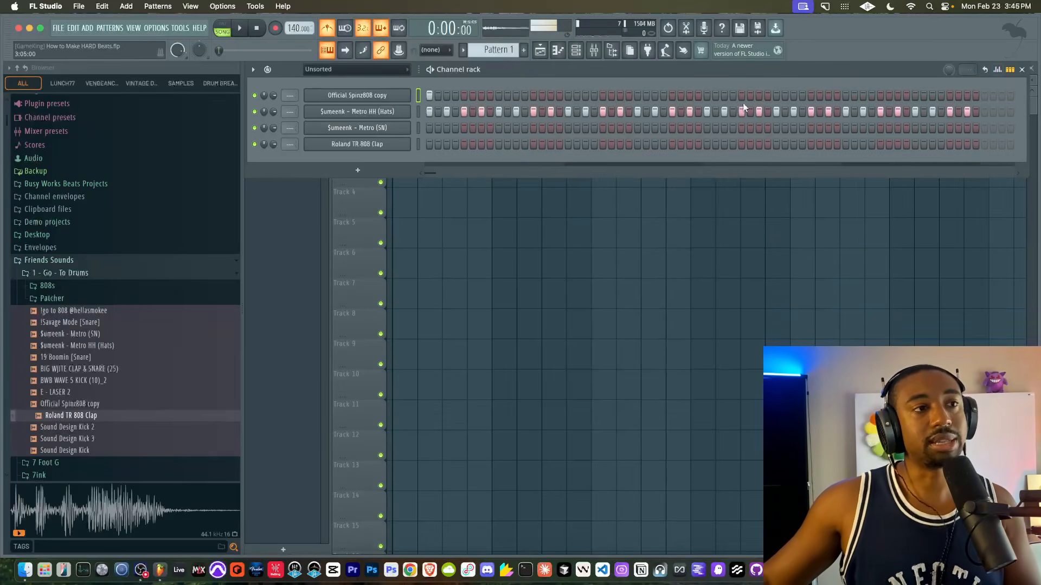
- Add 808 hits on step 15 of bar one, steps 5 and 11 of bar two, and step 1 of bar three during playback
key(space)
key(space)
key(space)
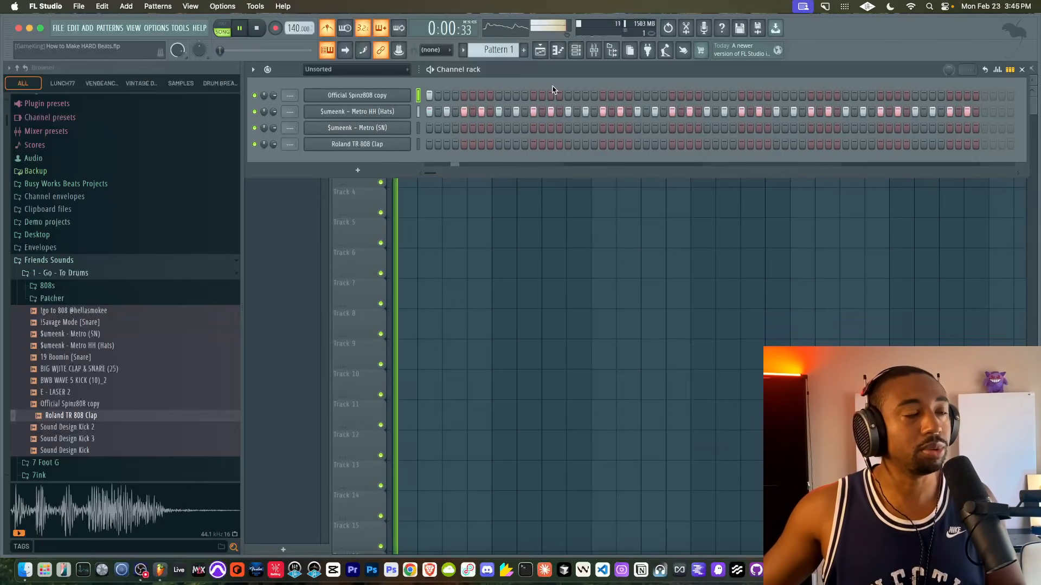
click(551, 95)
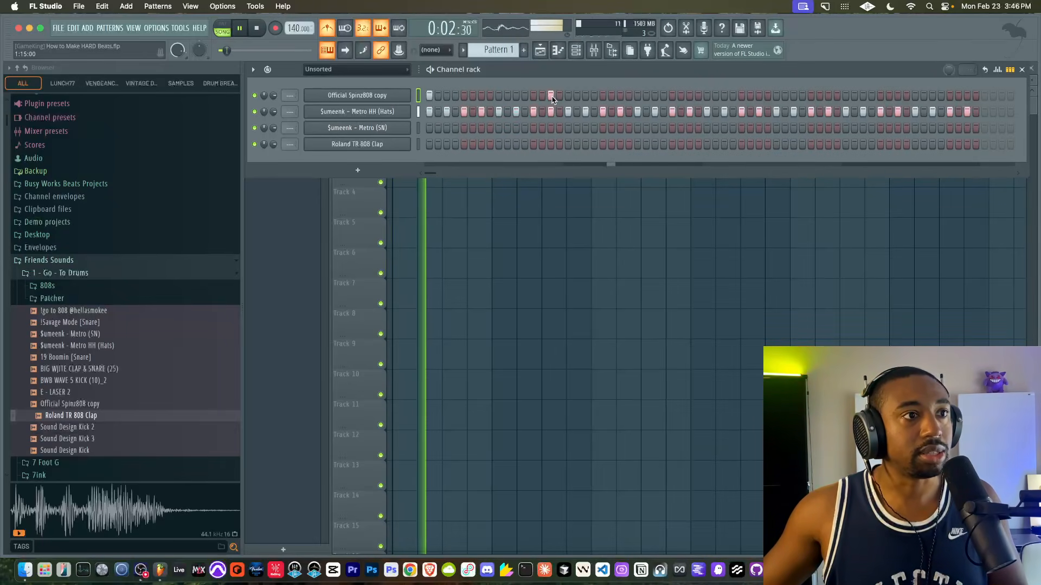
click(603, 95)
key(space)
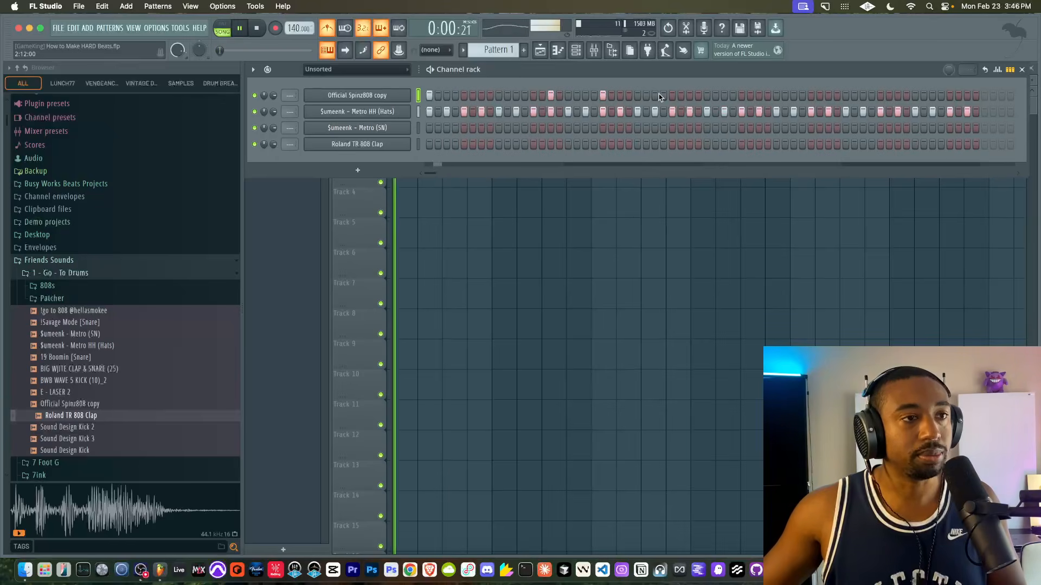
click(655, 95)
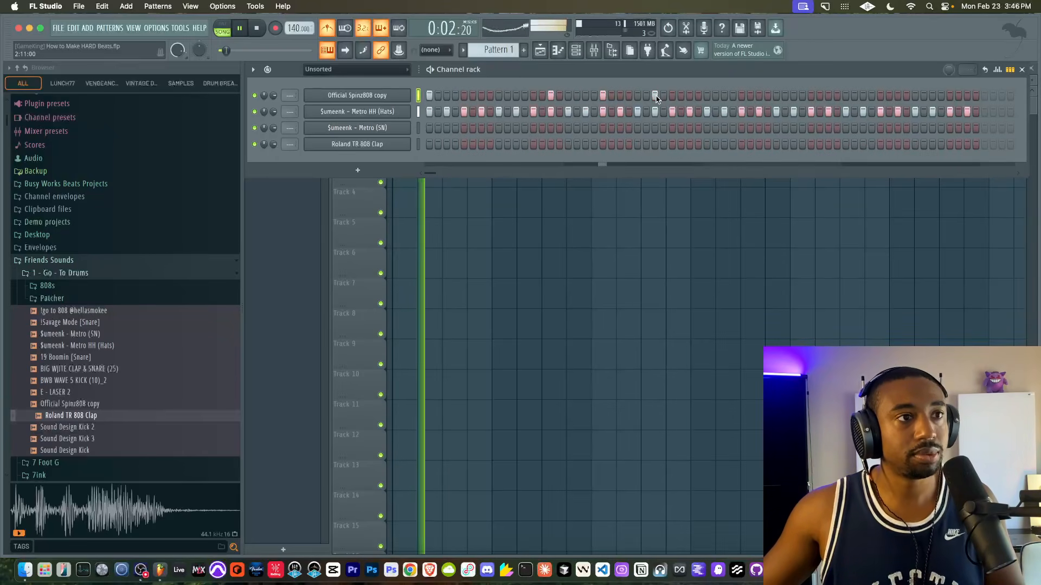
click(707, 95)
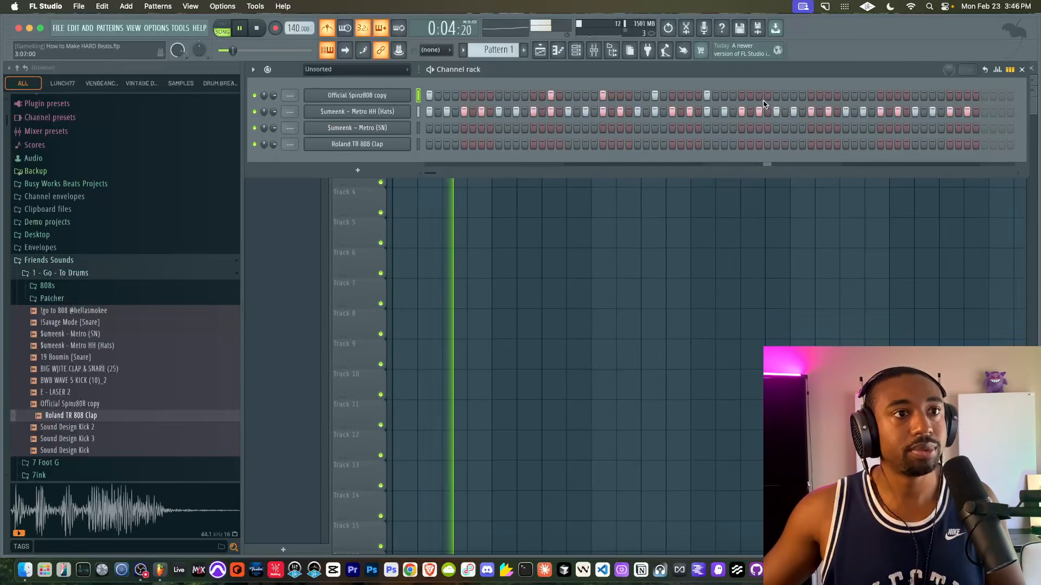
- Continue the 808 pattern with hits on steps 7 and 15 of bar three and steps 5 and 11 of bar four
key(space)
key(space)
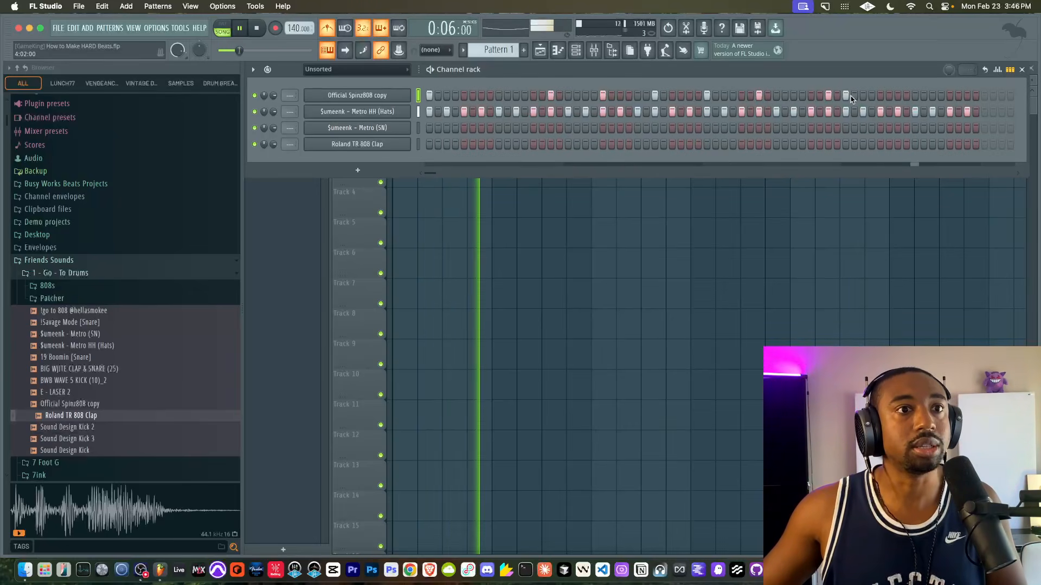
click(879, 96)
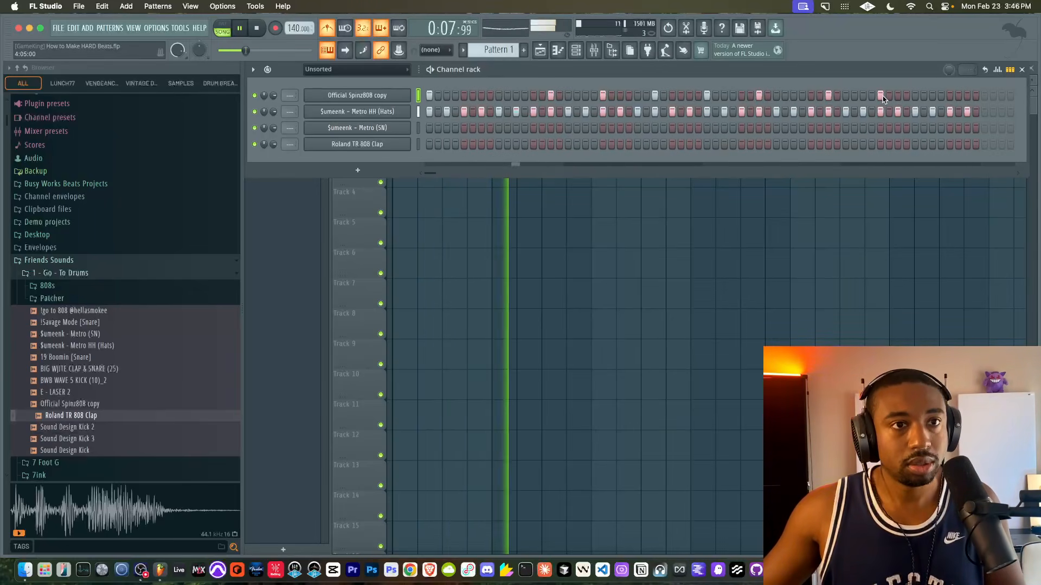
click(932, 96)
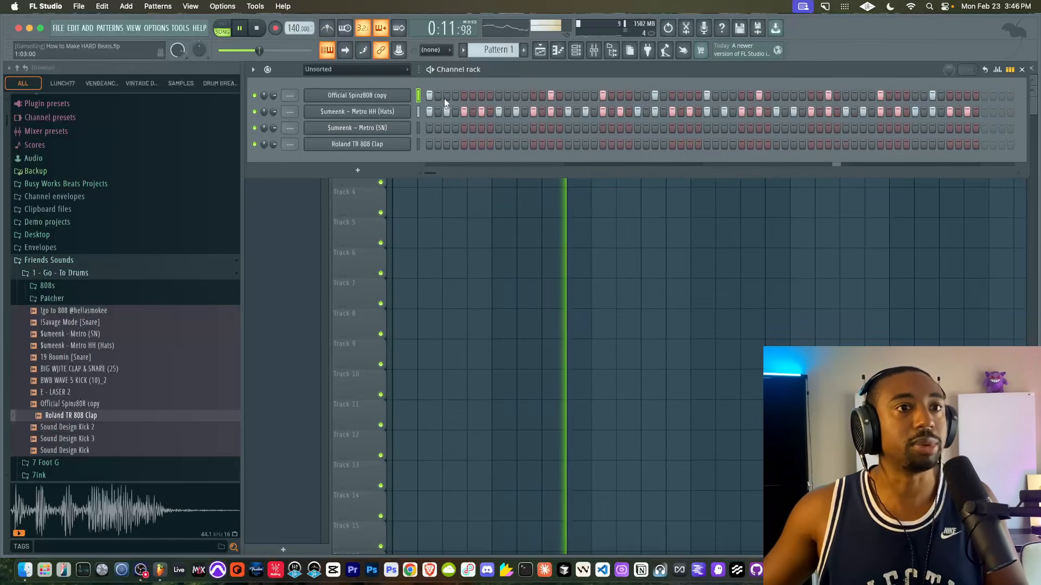
key(space)
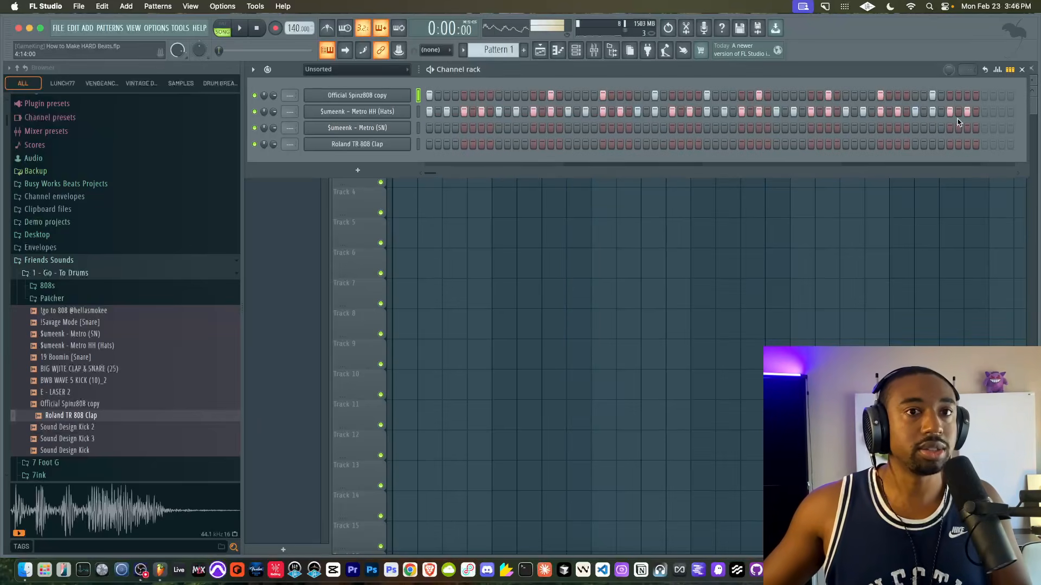
- Add a 1/64 dotted repeat to the 808 hit on step 15 of the first bar
click(998, 69)
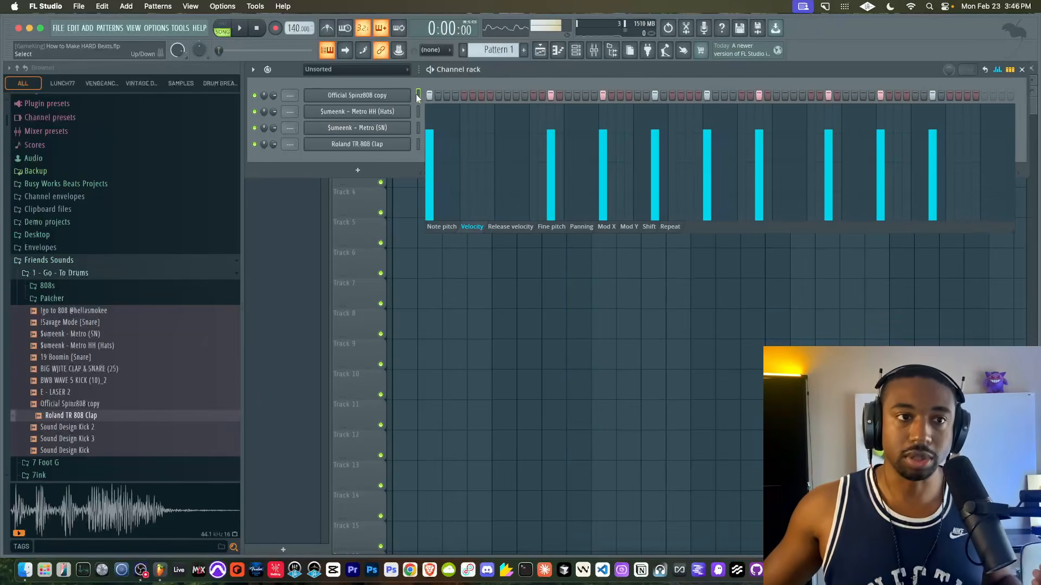
click(648, 227)
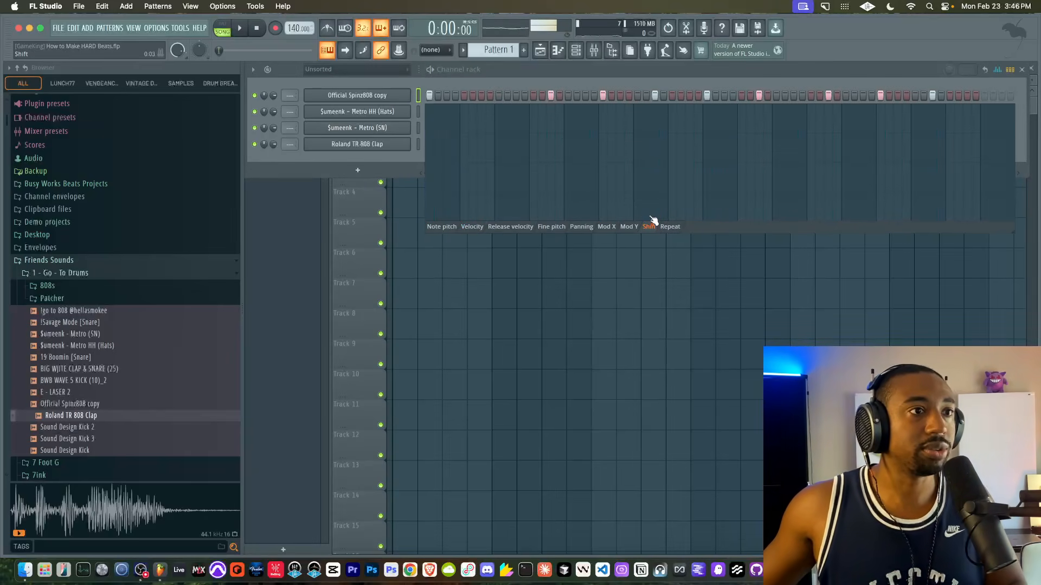
key(space)
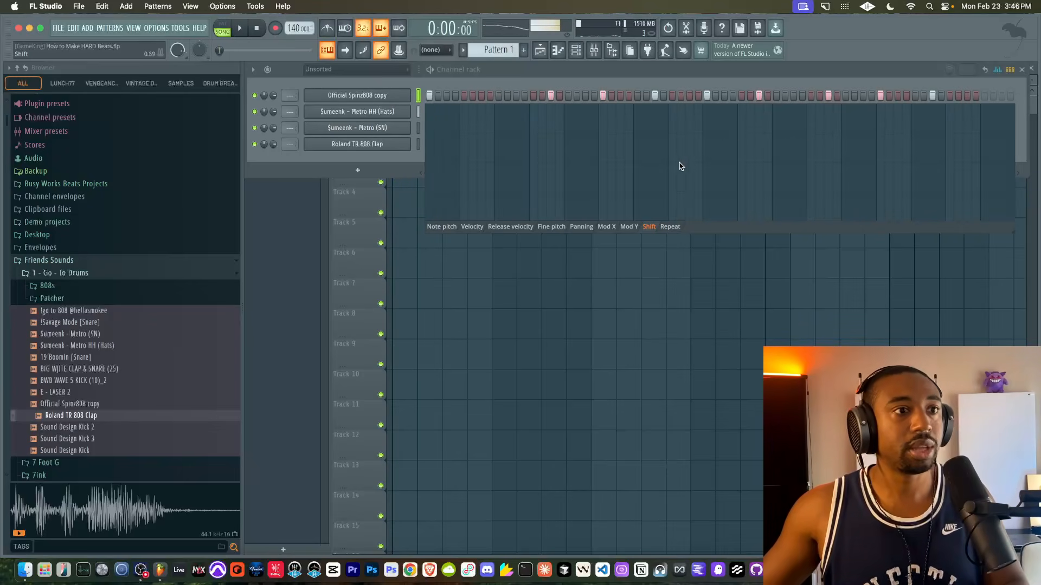
key(space)
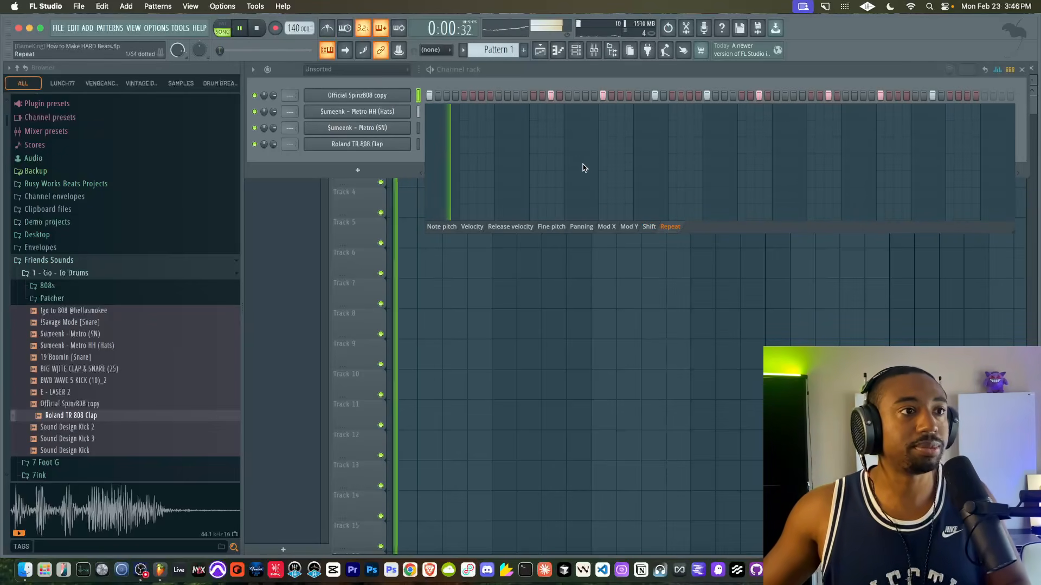
click(550, 161)
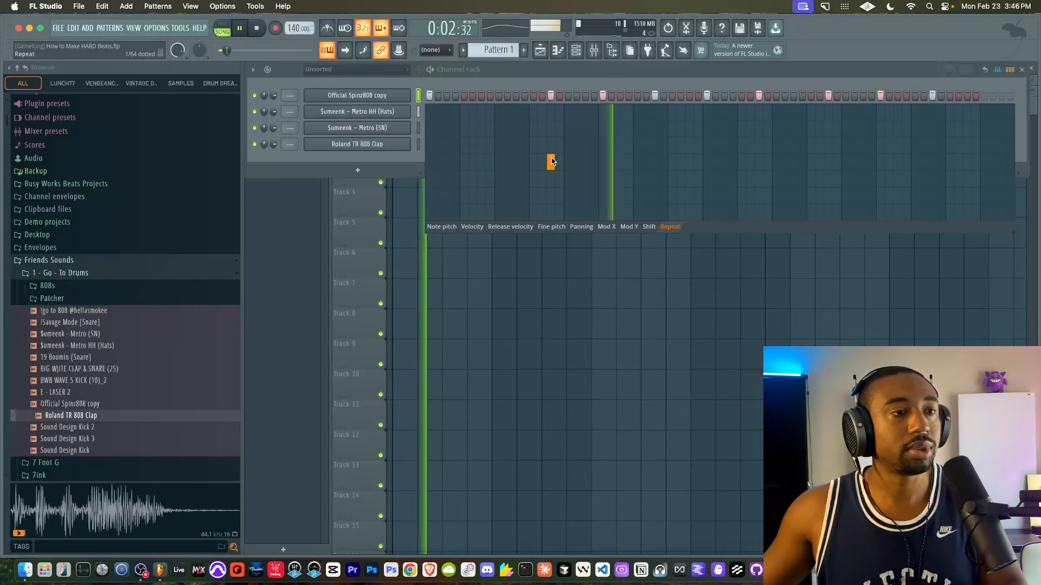
click(827, 161)
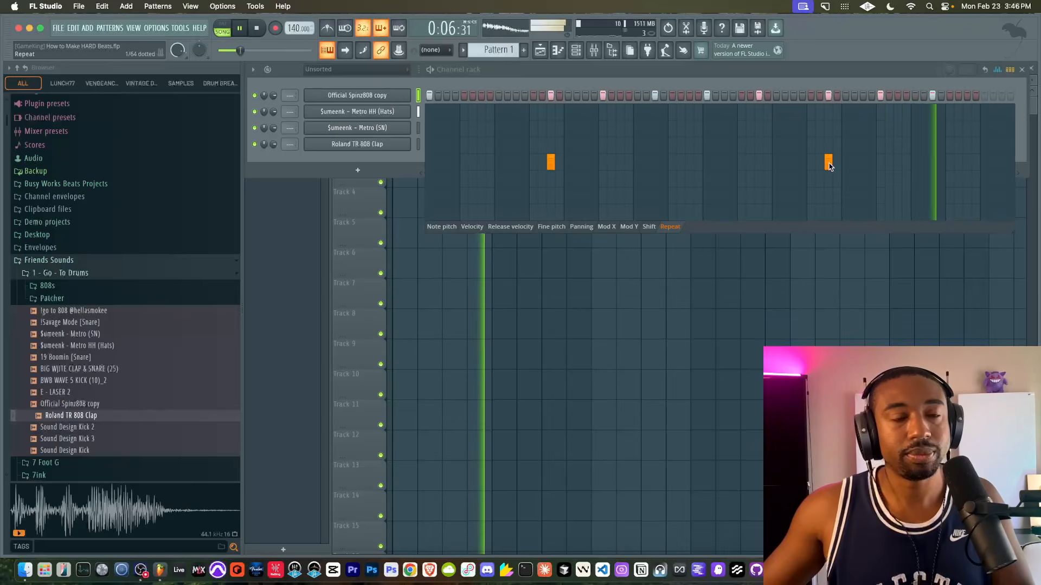
right_click(828, 162)
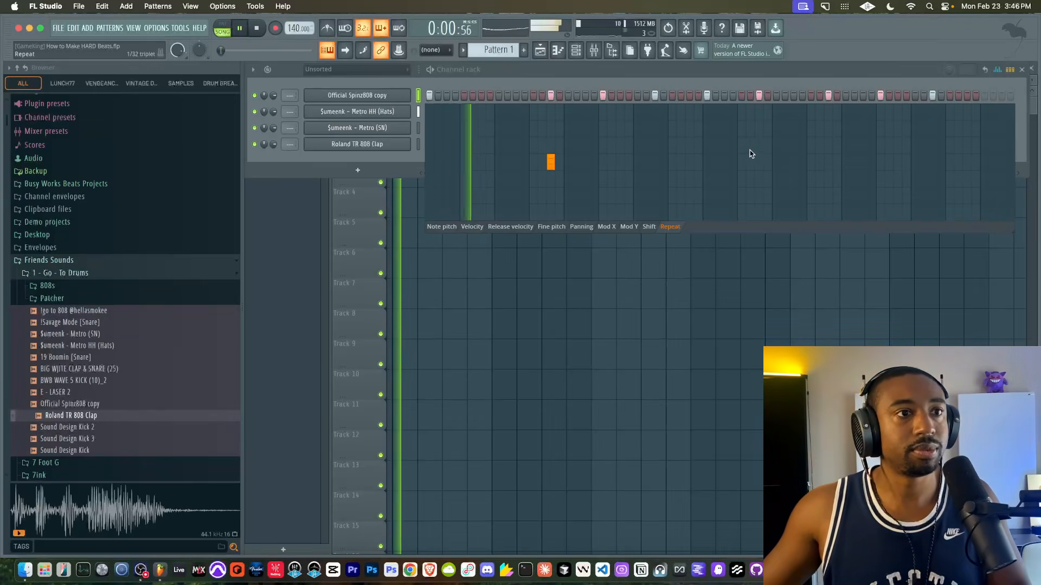
click(705, 161)
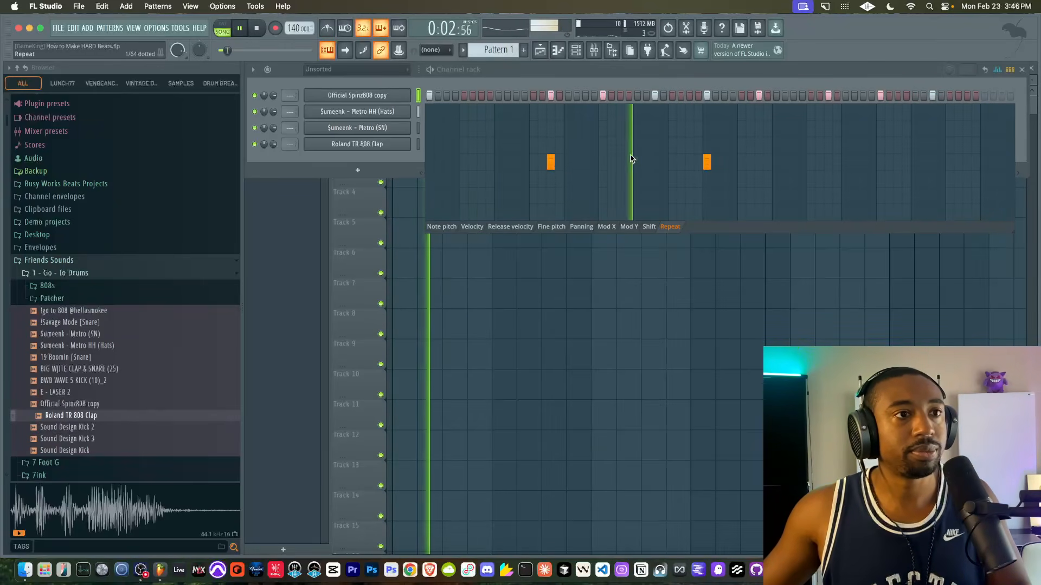
click(706, 210)
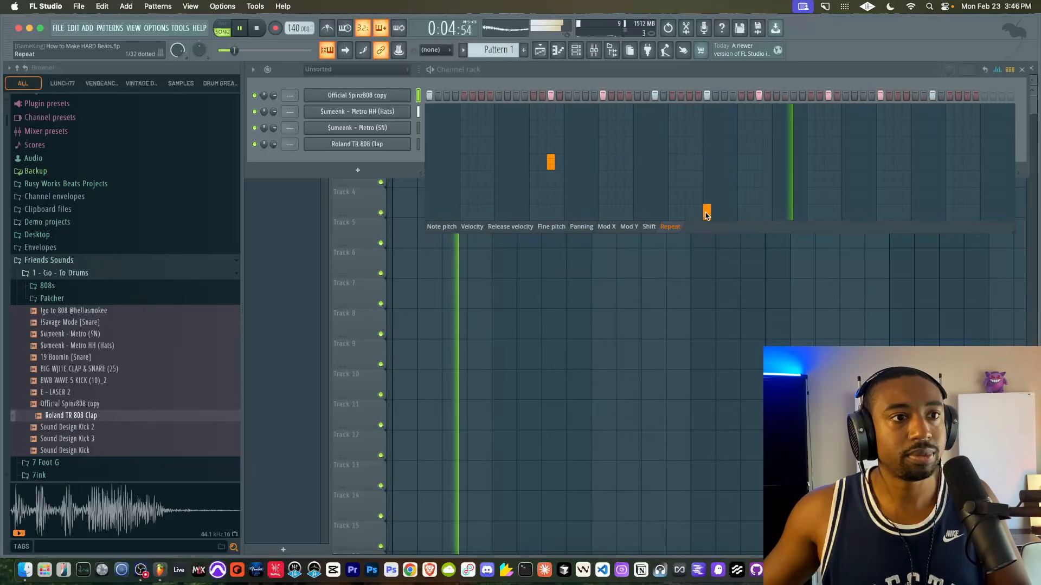
- Add a repeat to the 808 hit on step 7 of the third bar and delay that hit with Shift
click(759, 162)
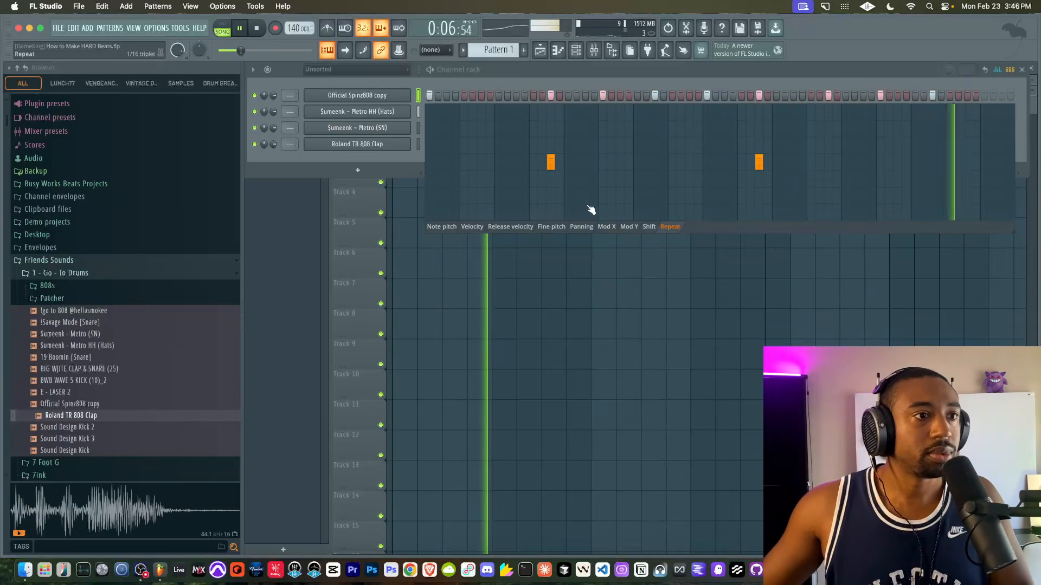
click(648, 227)
key(space)
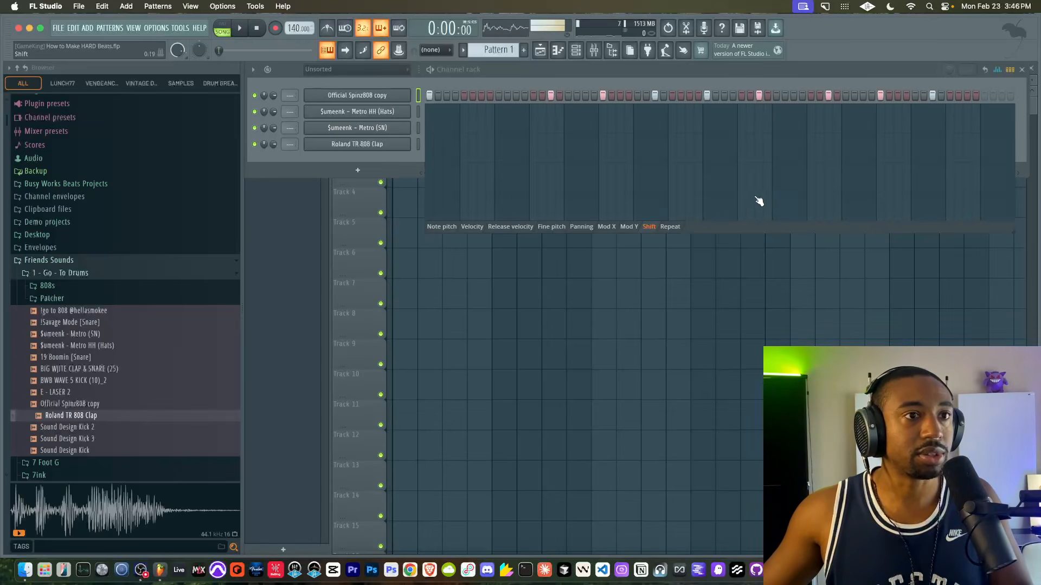
key(space)
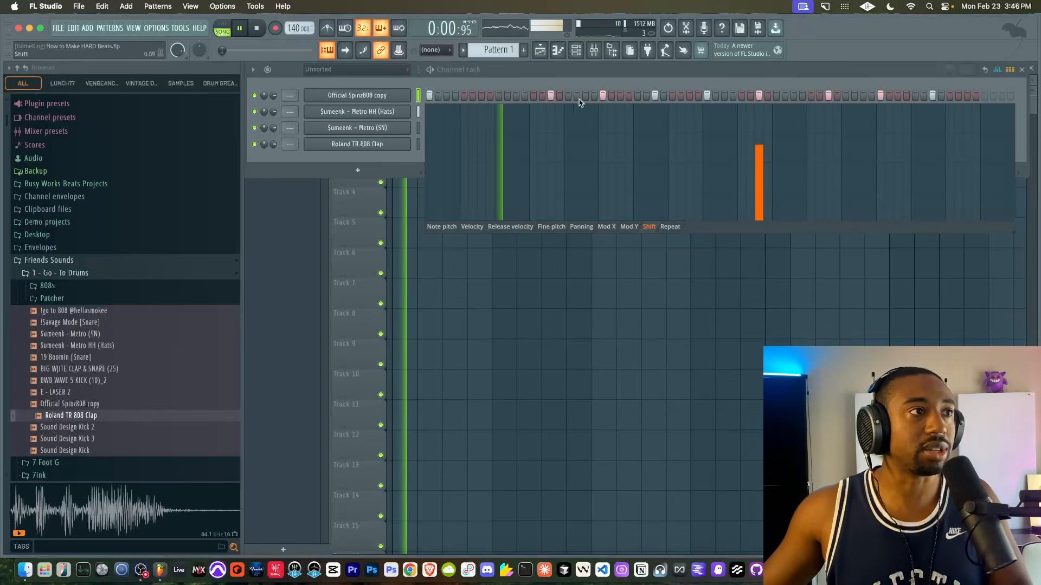
- Raise the 808 channel's volume, delay the 808 hit on step 7 of bar three further with Shift, and audition it
drag(273, 95, 273, 71)
key(space)
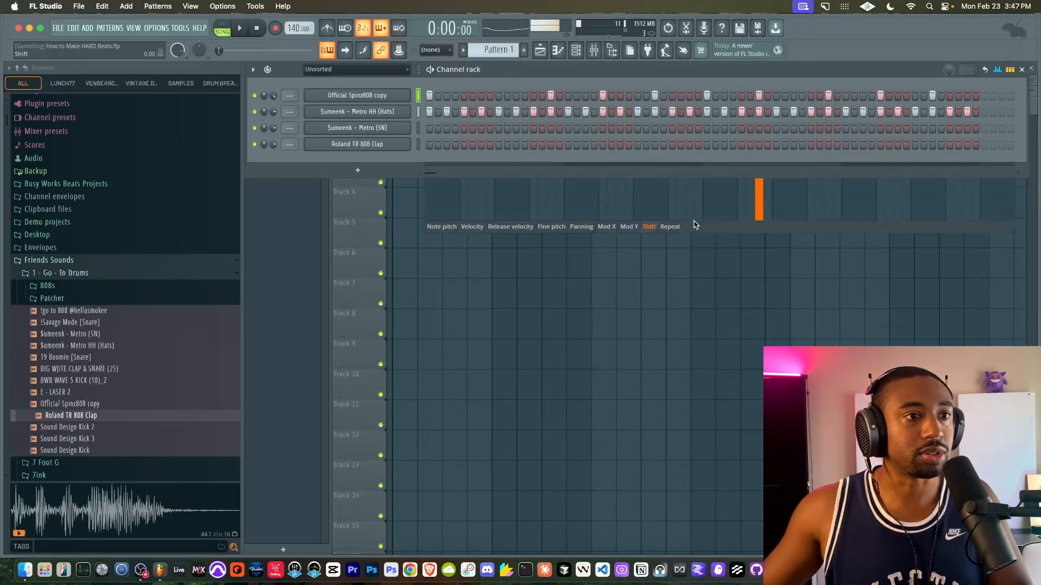
click(690, 225)
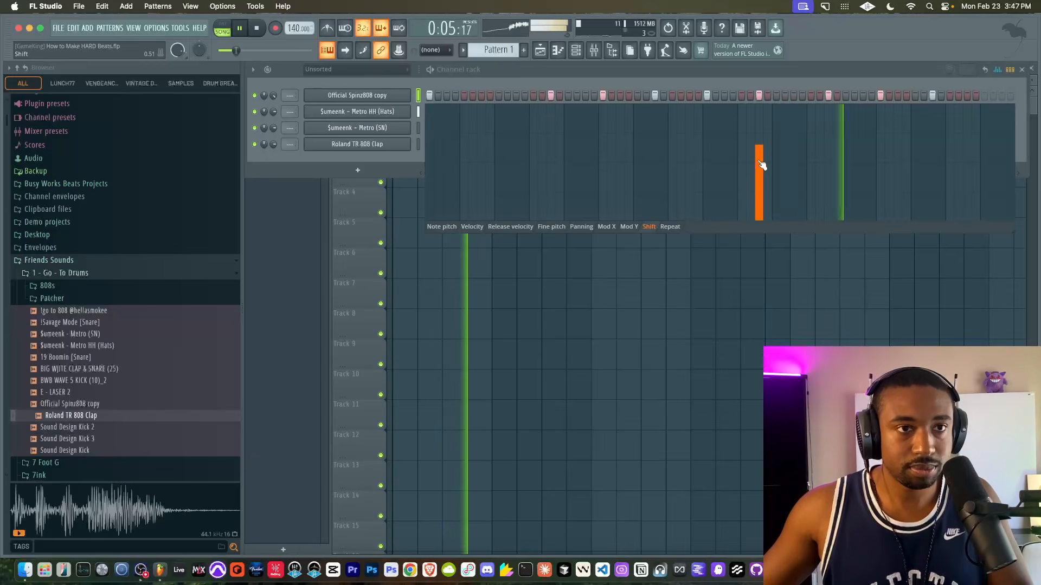
drag(760, 151, 763, 139)
key(space)
key(space)
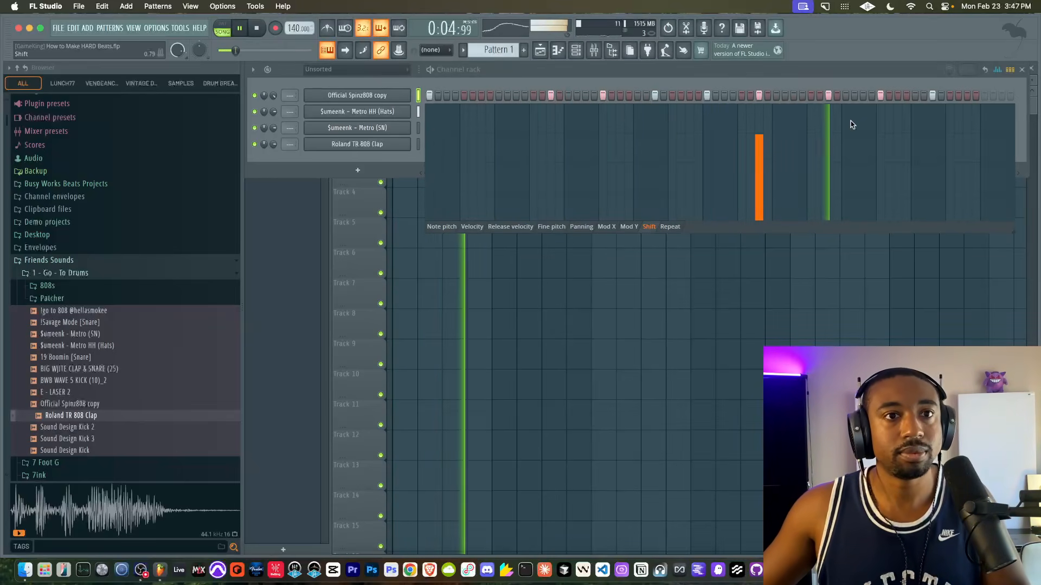
key(space)
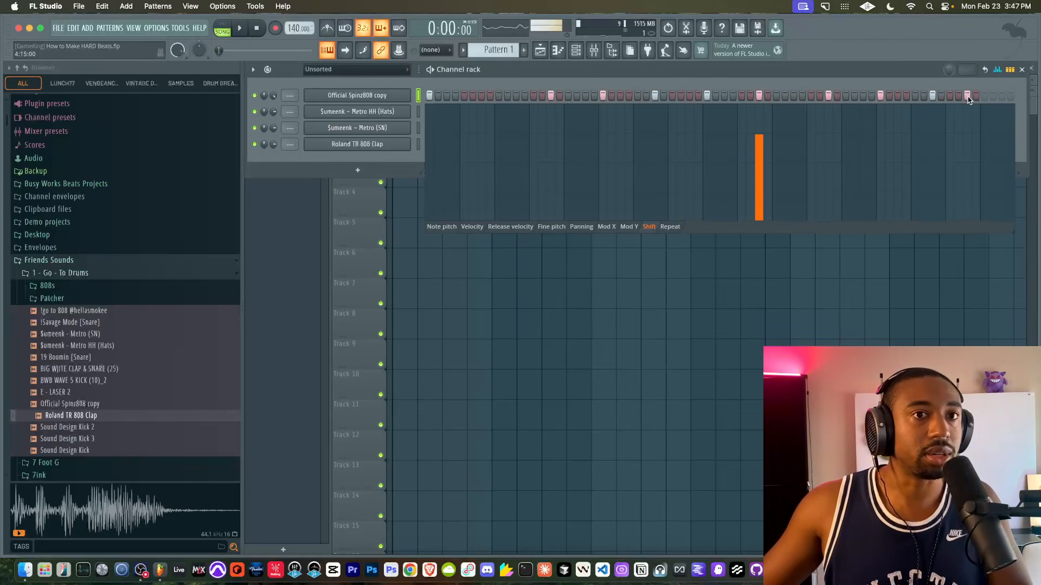
- Add an 808 hit on step 15 of bar four at about 28% velocity and play the loop back
click(466, 228)
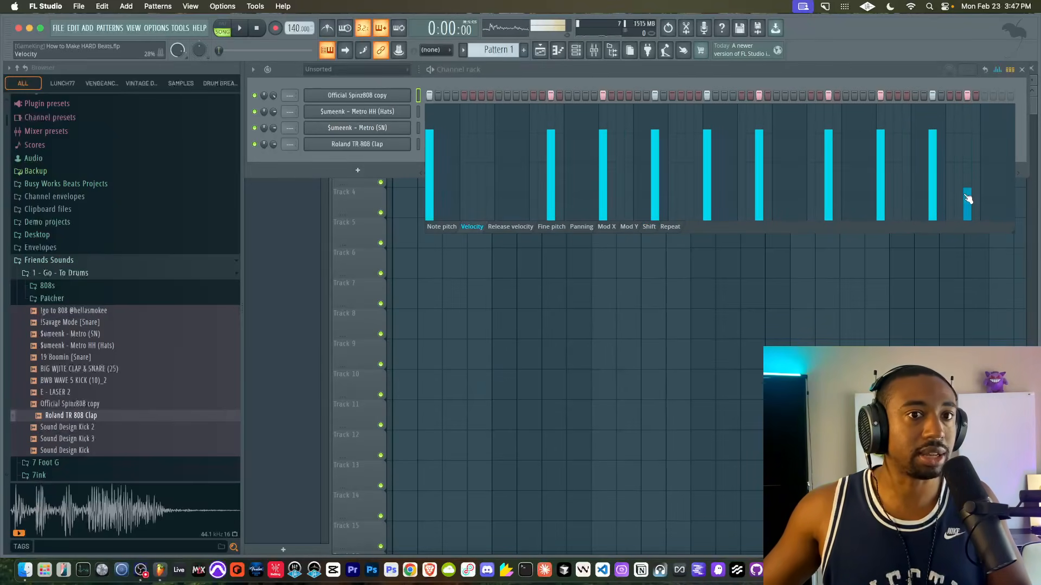
key(space)
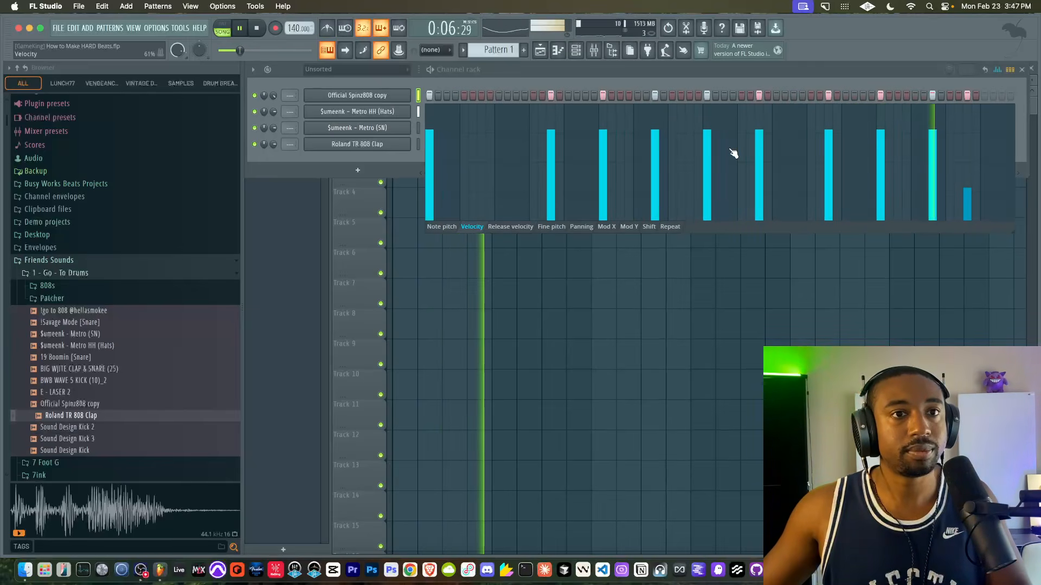
key(space)
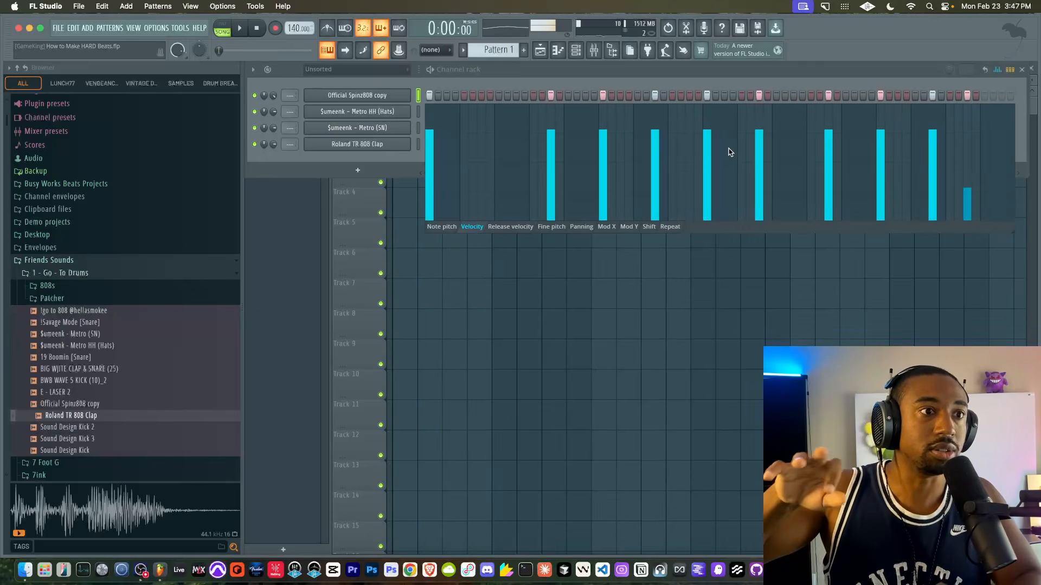
- Add an 808 hit on step 15 of bar two at about 25% velocity and audition the pattern
key(space)
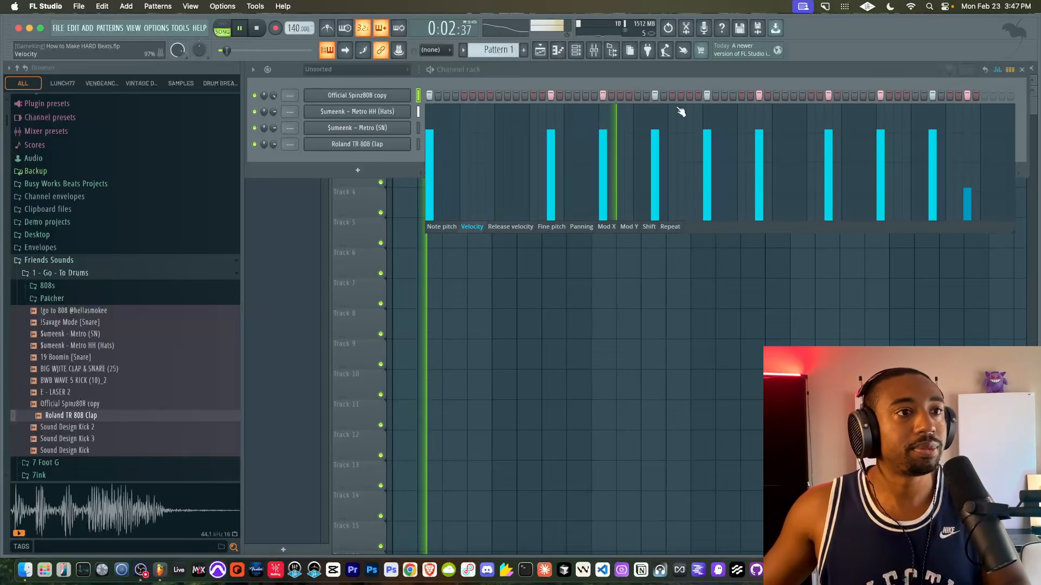
click(690, 95)
key(space)
click(688, 189)
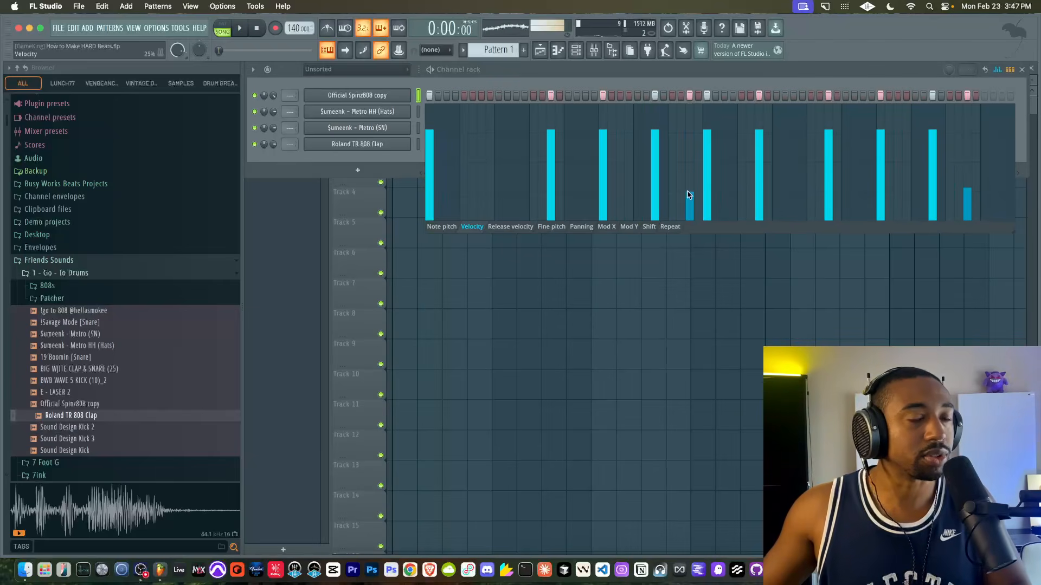
key(space)
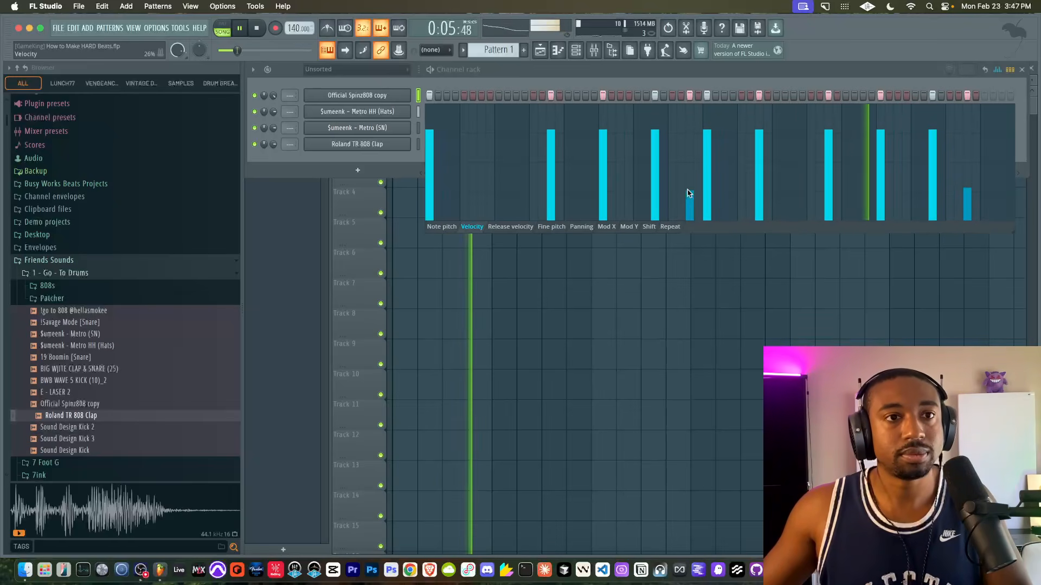
key(space)
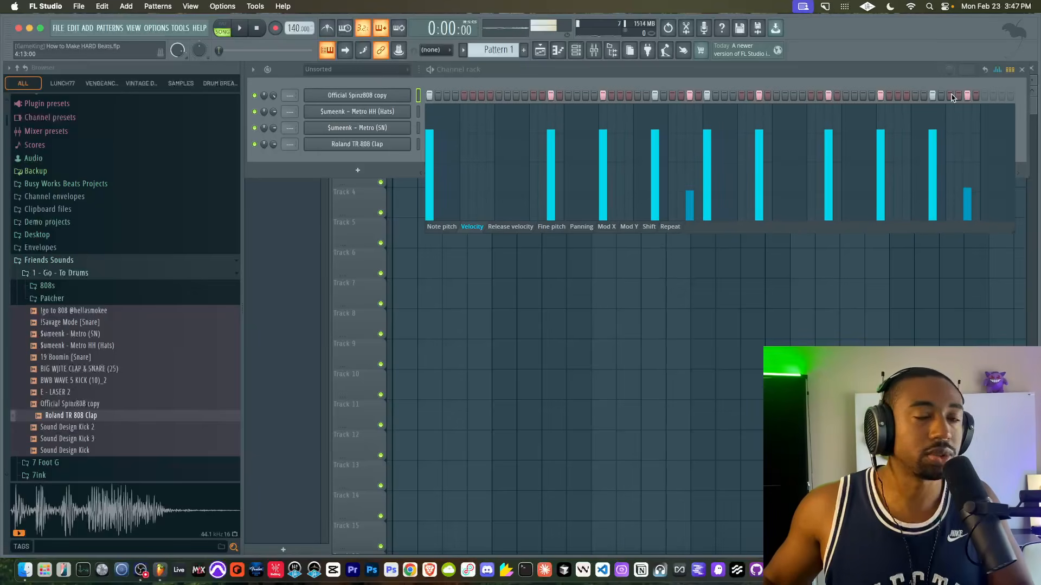
- Add an 808 hit on step 13 of bar four during playback and lower its velocity to a medium level
key(space)
click(950, 96)
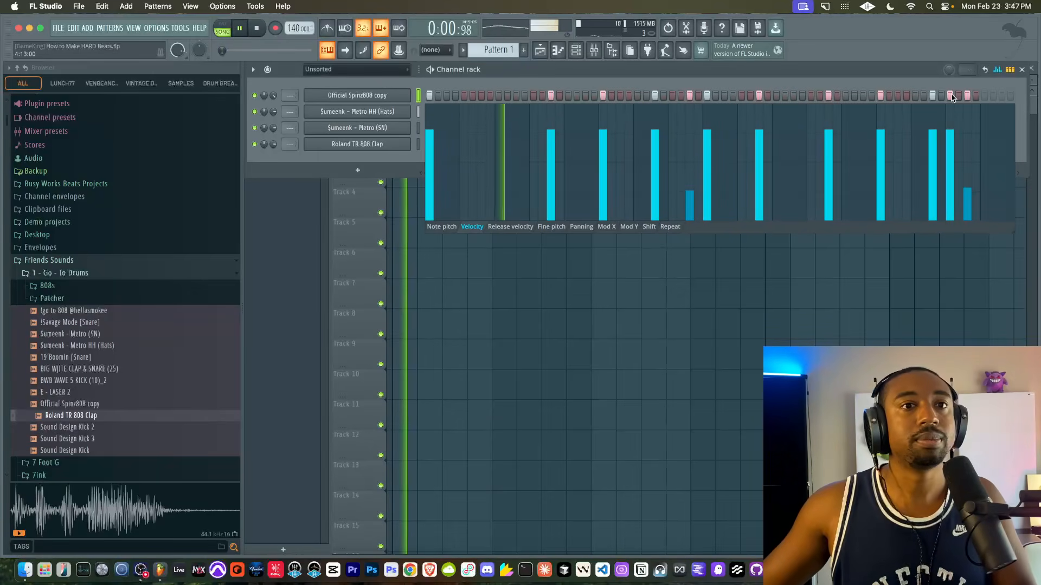
click(953, 164)
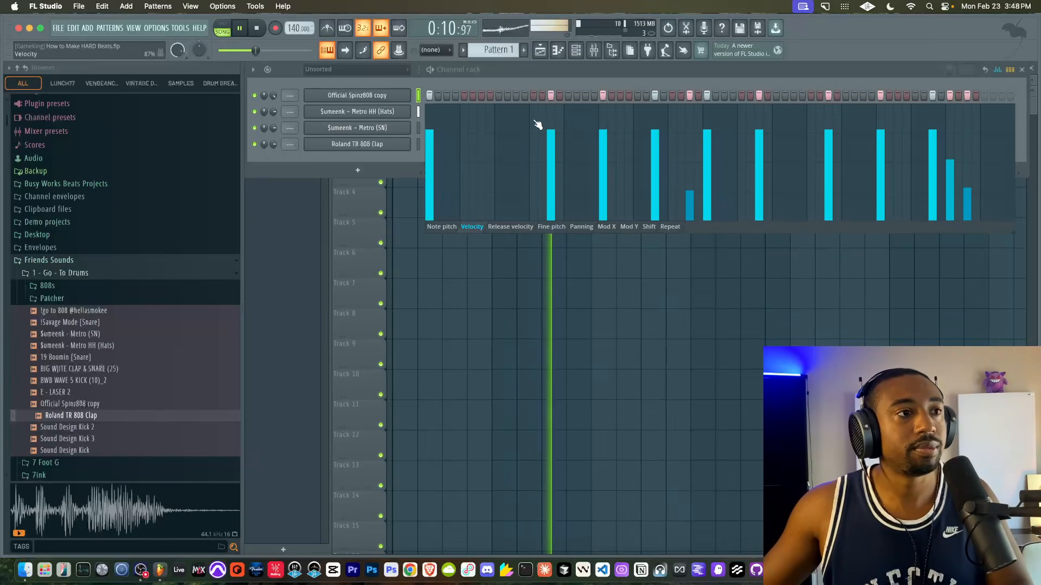
- Try a low-velocity 808 hit on step 7 of bar one and take it out again
click(482, 95)
click(482, 191)
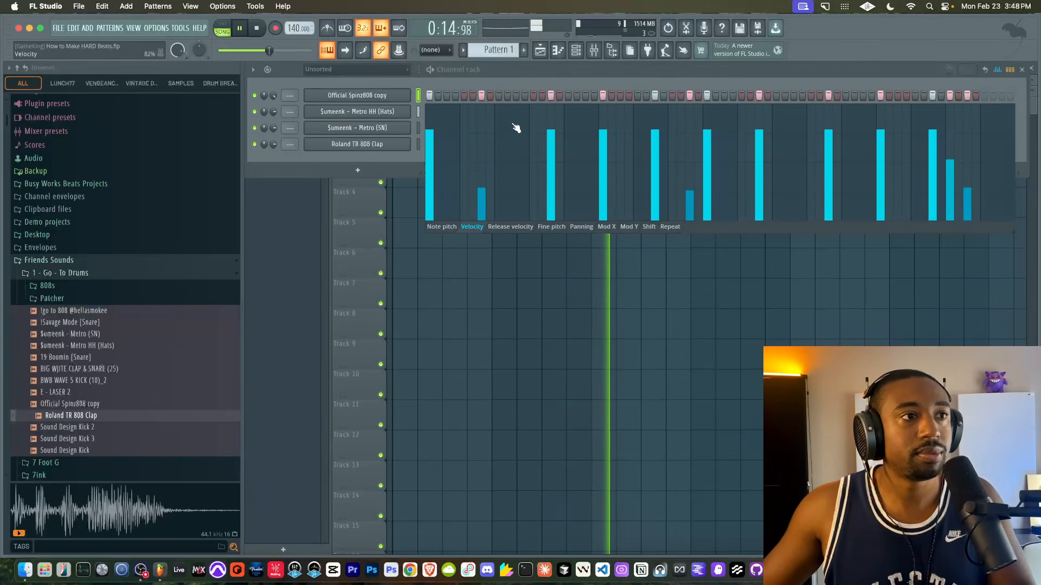
key(space)
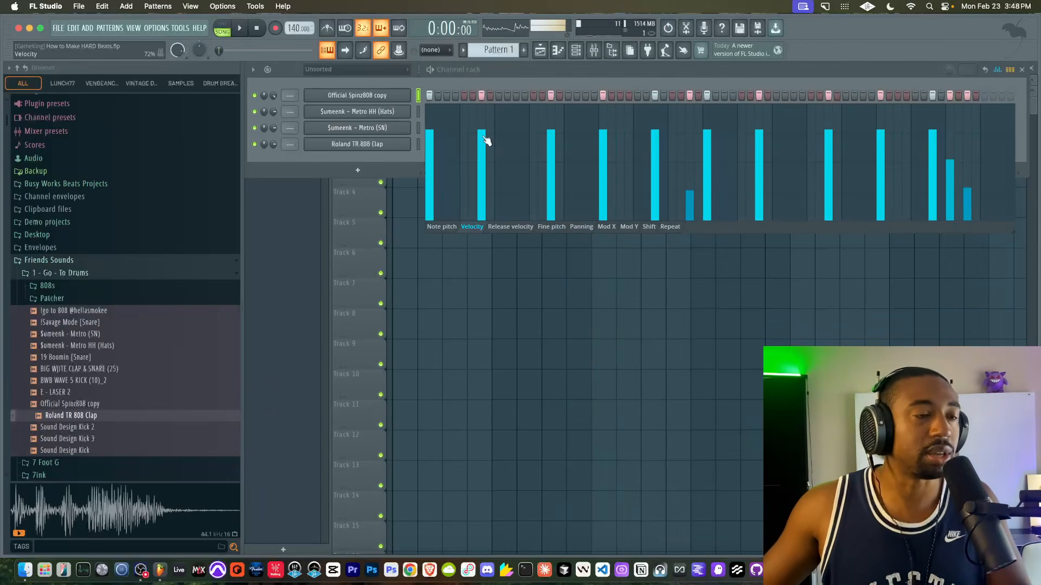
click(482, 95)
- Add an 808 hit on step 13 of bar one and lower its velocity to about 25%
click(533, 96)
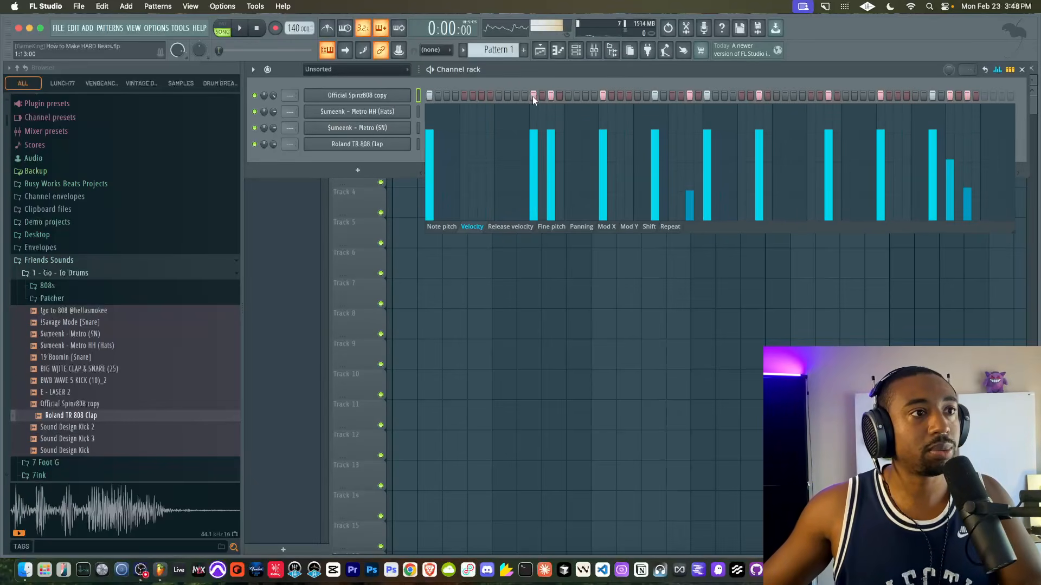
click(533, 180)
key(space)
click(537, 193)
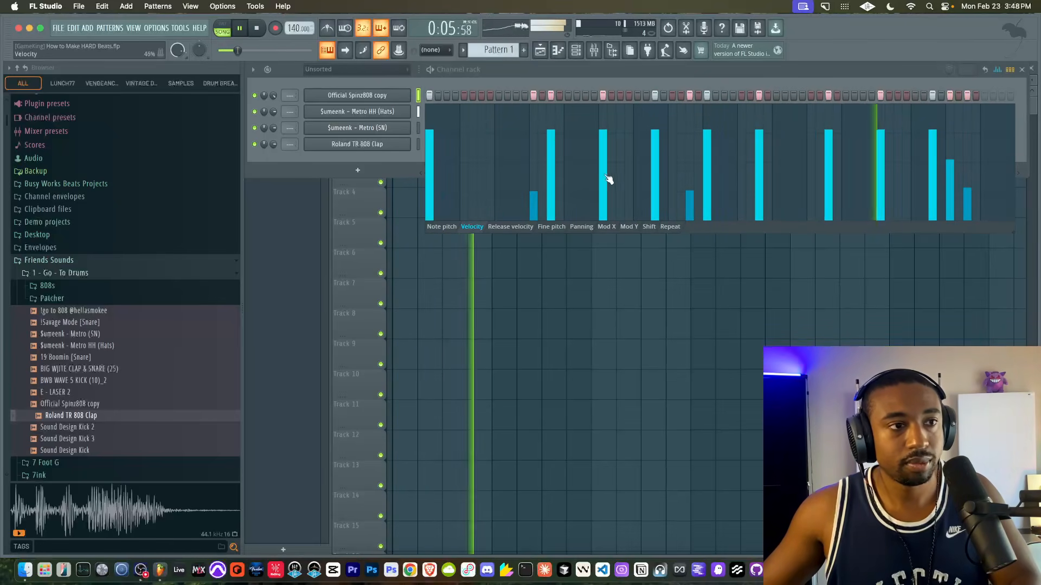
- Reduce the Shift delay of the 808 hit on step 7 of bar three, then close the graph editor
click(649, 227)
click(760, 149)
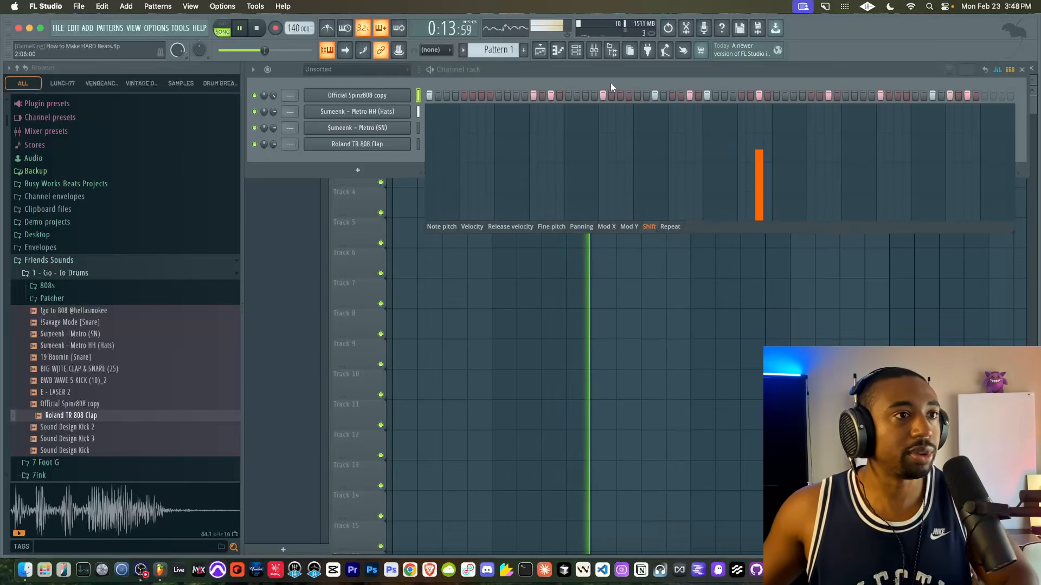
click(997, 71)
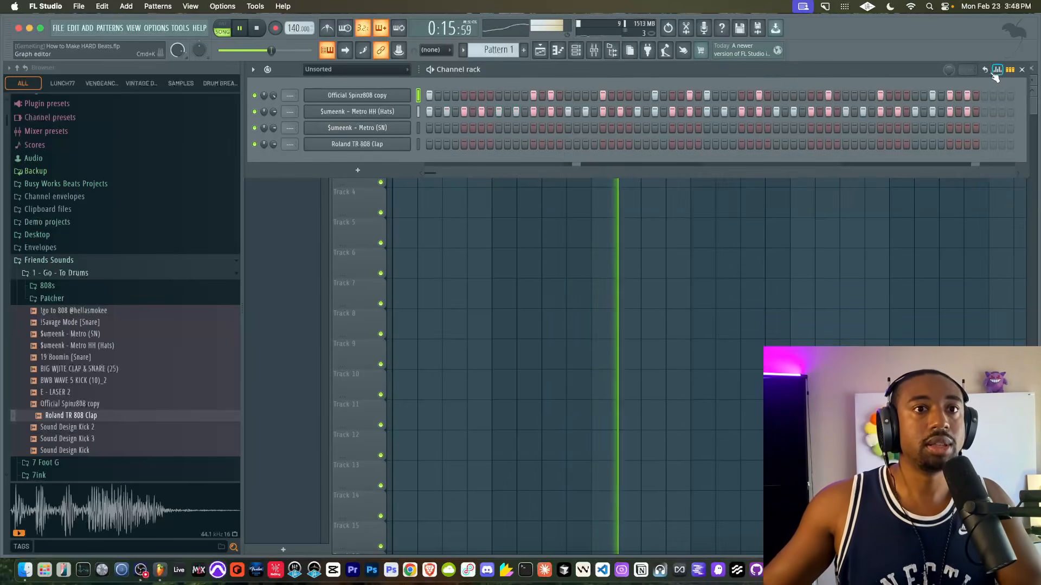
key(space)
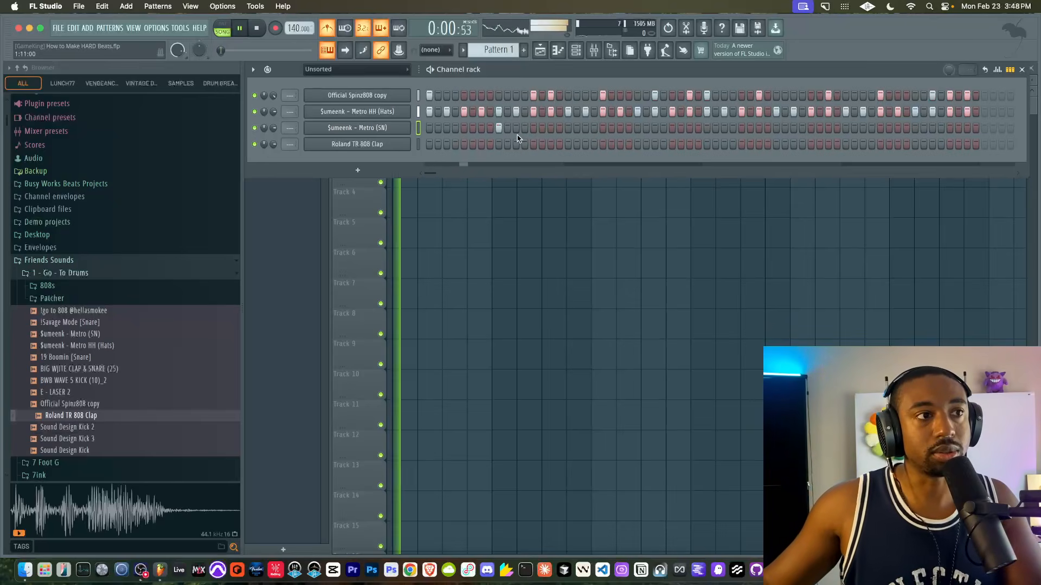
- Add snare hits on step 9 of bars two, three and four, and a clap on step 9 of bar one
click(637, 128)
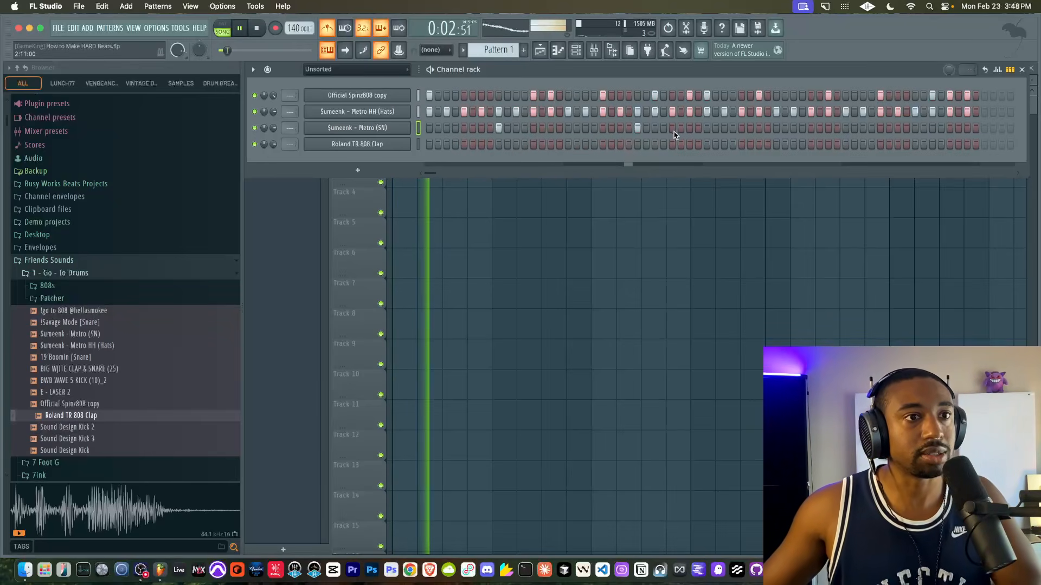
click(776, 128)
click(915, 128)
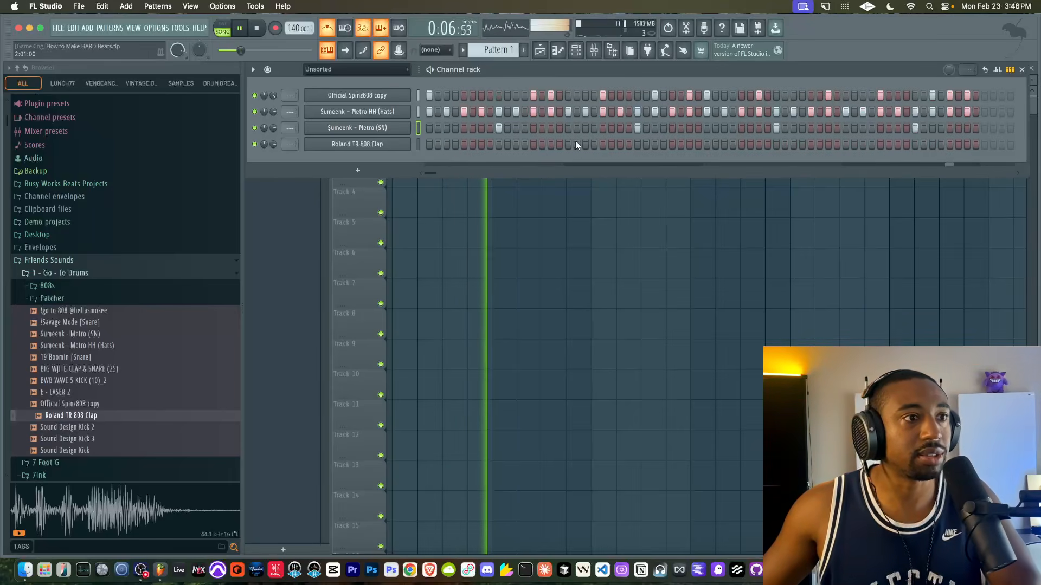
click(498, 144)
- Add extra snare hits on step 15 of bars one and three and step 3 of bars two and four
click(551, 128)
click(585, 128)
click(828, 128)
click(862, 128)
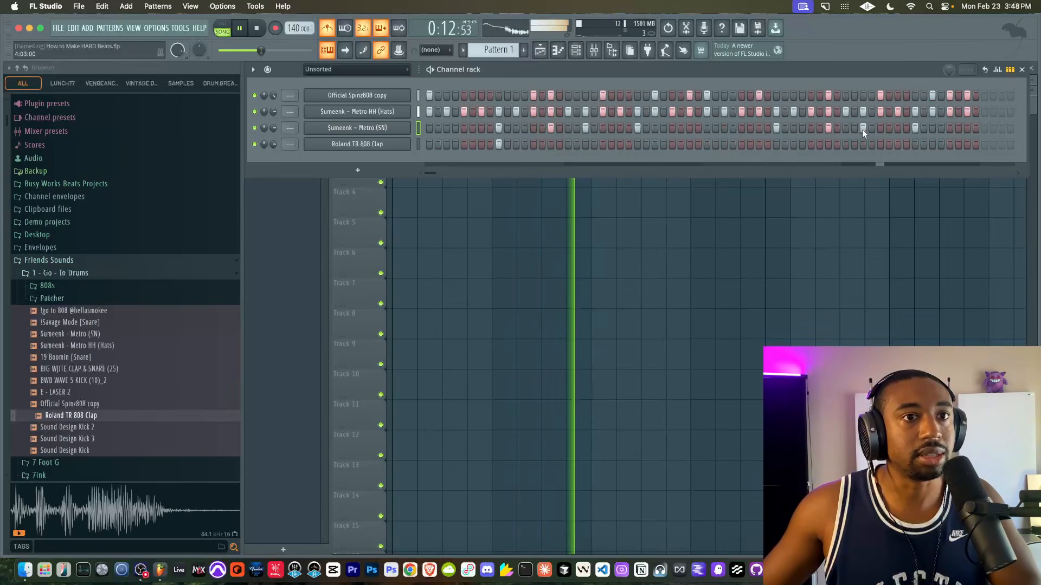
- Add claps on step 9 of bars two, three and four, and turn off the metronome
click(637, 144)
click(776, 144)
click(914, 144)
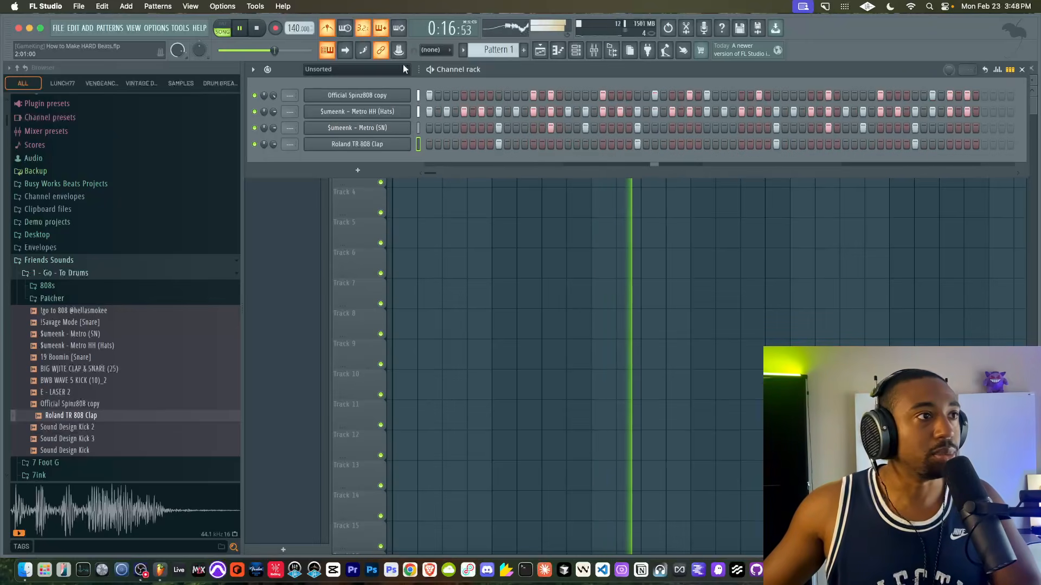
click(329, 29)
- Select all four drum channels in the channel rack and assign them to their own mixer tracks
right_click(549, 337)
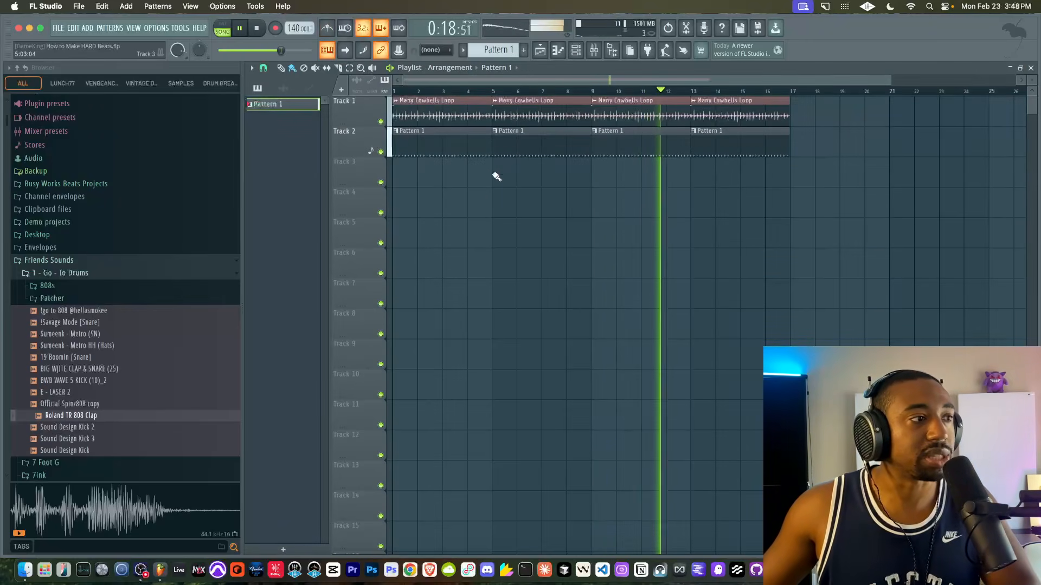
click(576, 50)
double_click(419, 139)
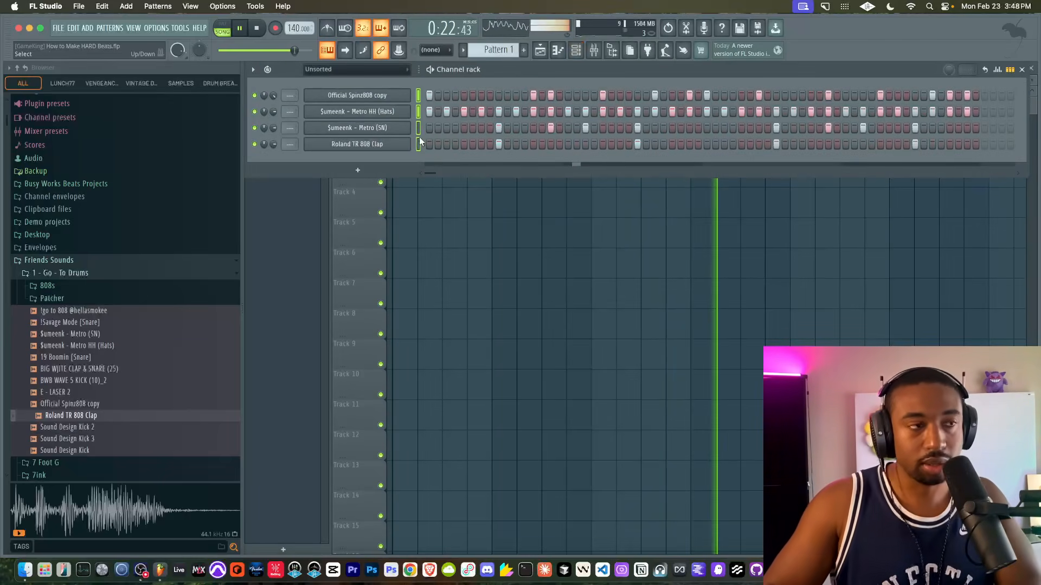
key(ctrl+l)
- Rename mixer track 5 as DRUMS and route the four drum tracks to it only
right_click(472, 201)
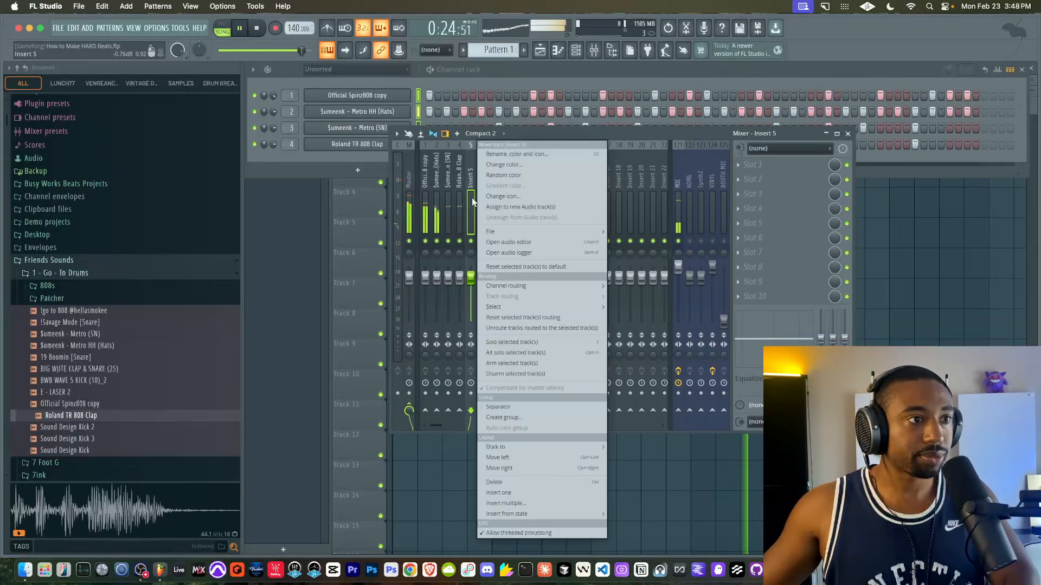
text(rDRUMS)
key(Return)
click(462, 199)
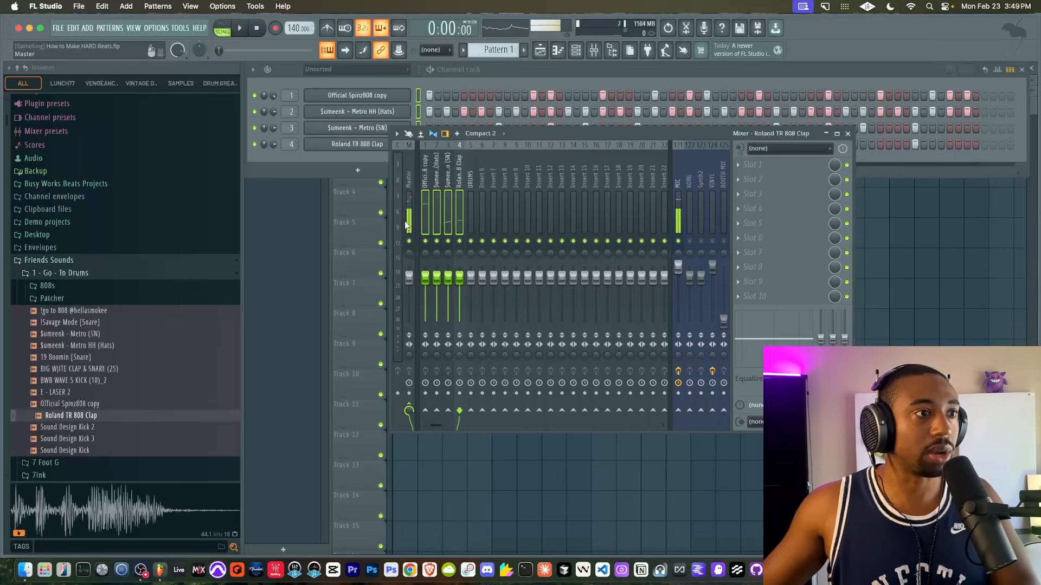
right_click(471, 414)
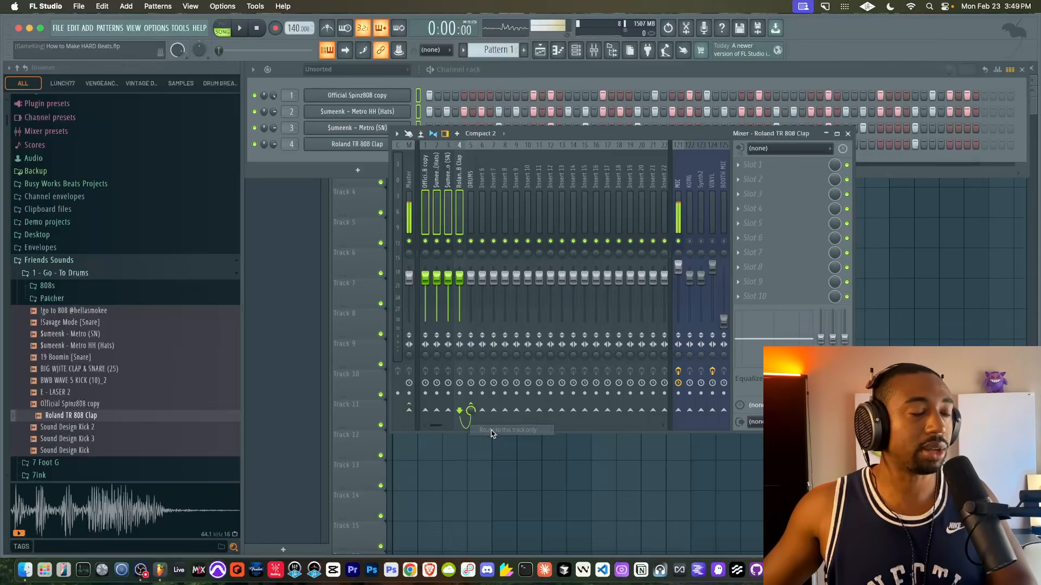
- Load Busy Works Beats Air Pressure in the first effect slot of the DRUMS track during playback
click(469, 202)
key(space)
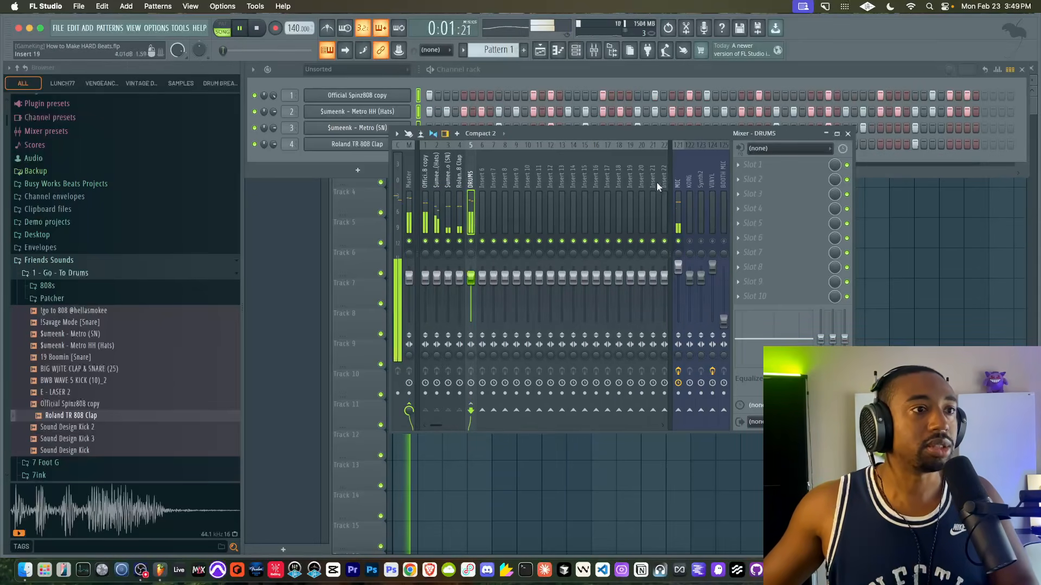
click(766, 170)
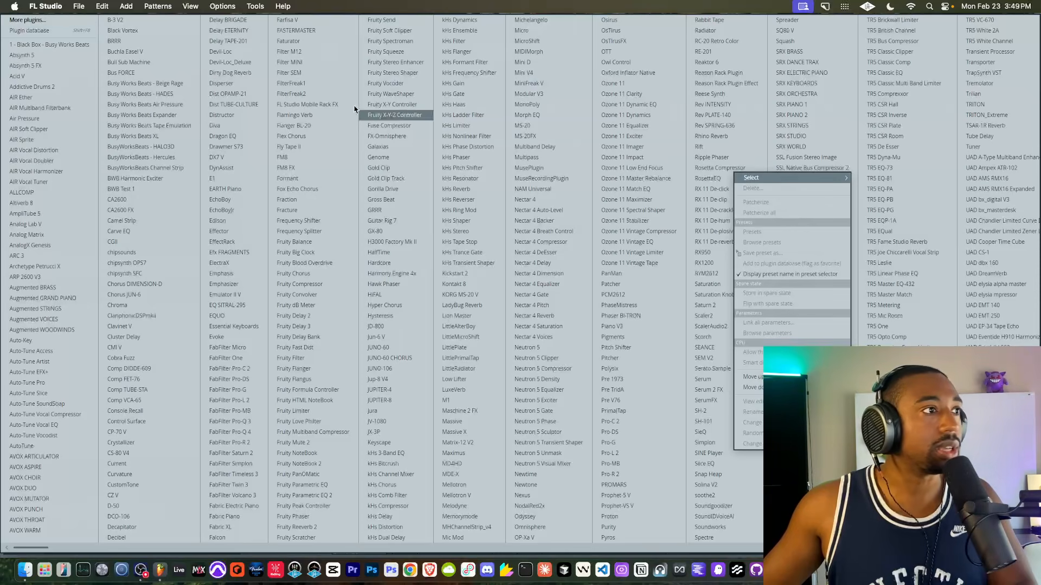
click(188, 105)
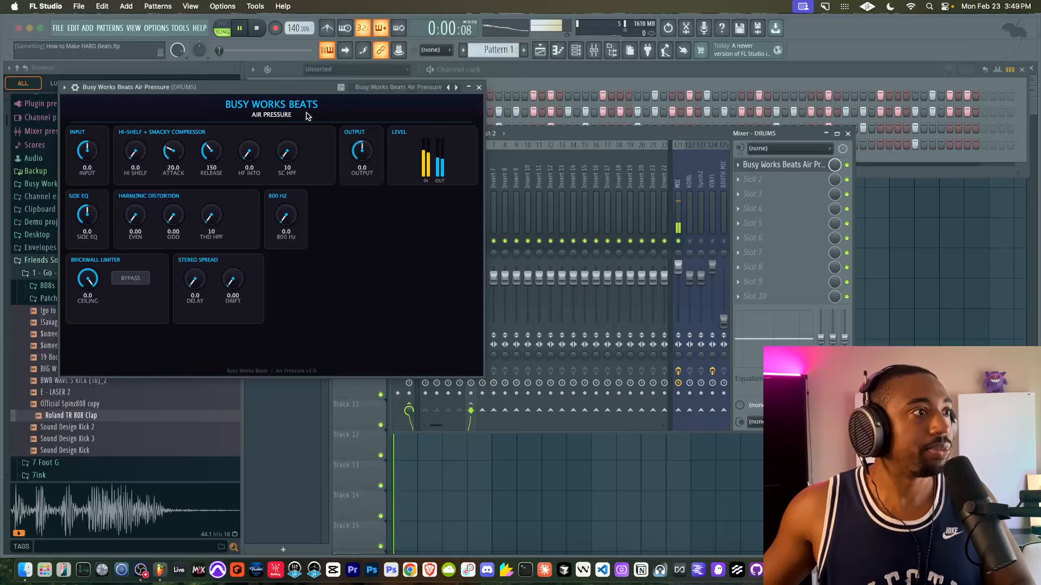
- Set Air Pressure's Hi Shelf to 8.2, HF Into to 10.8, Odd to 0.17, 800 Hz to 1.8 and Side EQ to 0.0
drag(282, 91, 713, 163)
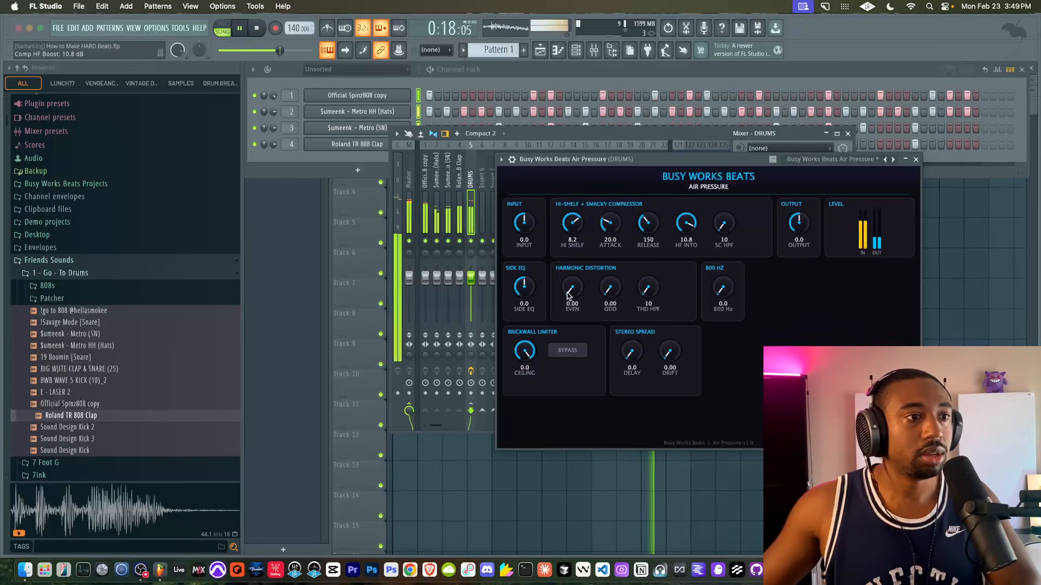
drag(614, 293, 609, 256)
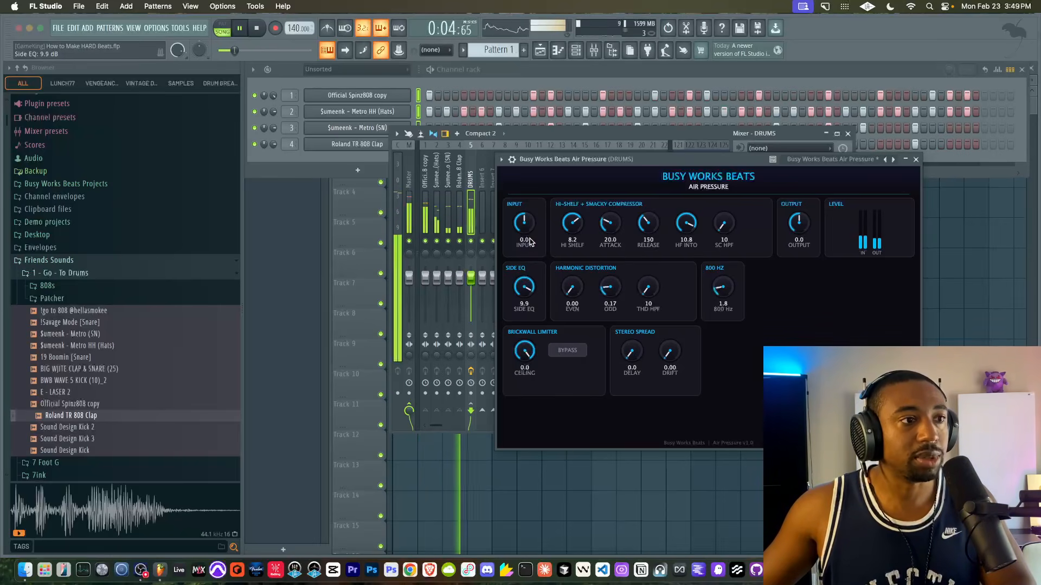
double_click(526, 287)
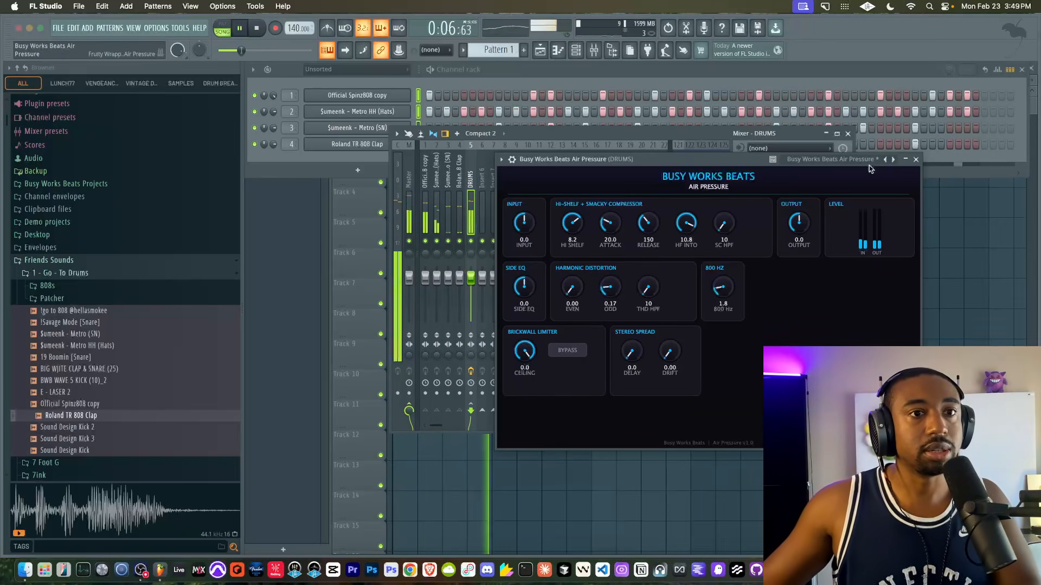
- Close Air Pressure and load Busy Works Beats Tape Emulation in the second effect slot of the DRUMS track
click(916, 159)
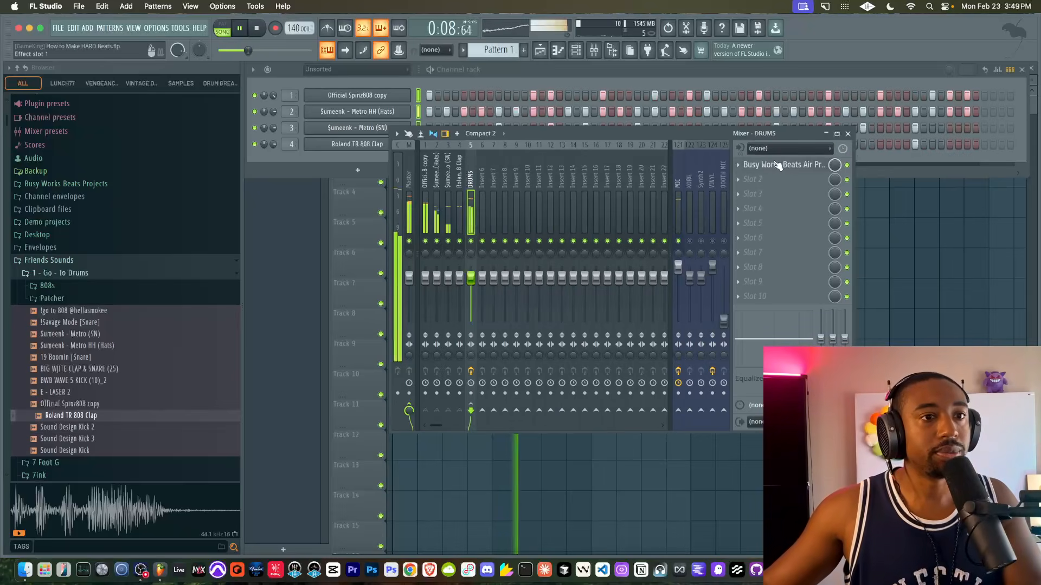
click(740, 165)
mouse_move(769, 192)
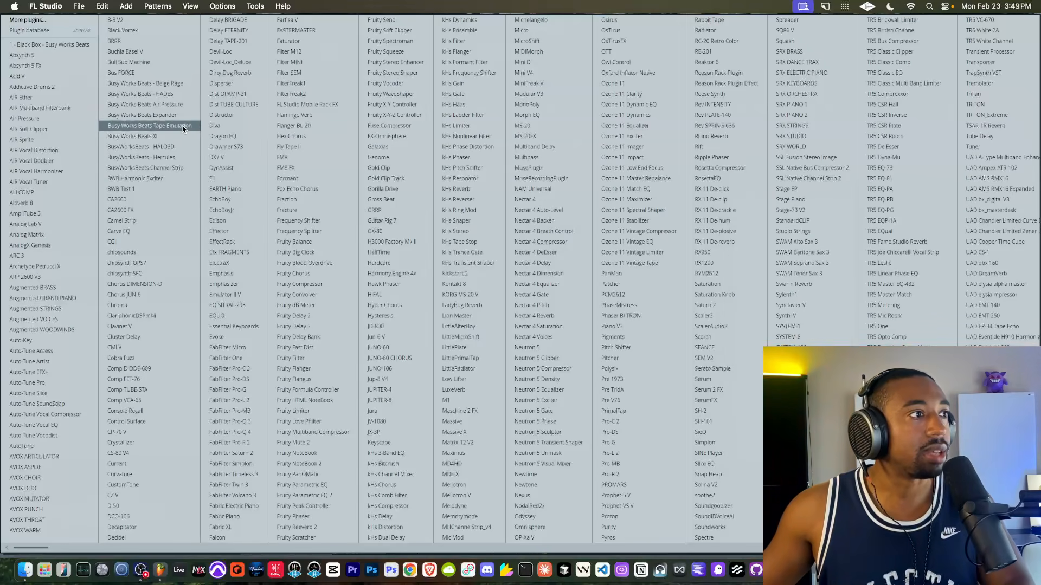
click(182, 125)
drag(341, 102, 607, 112)
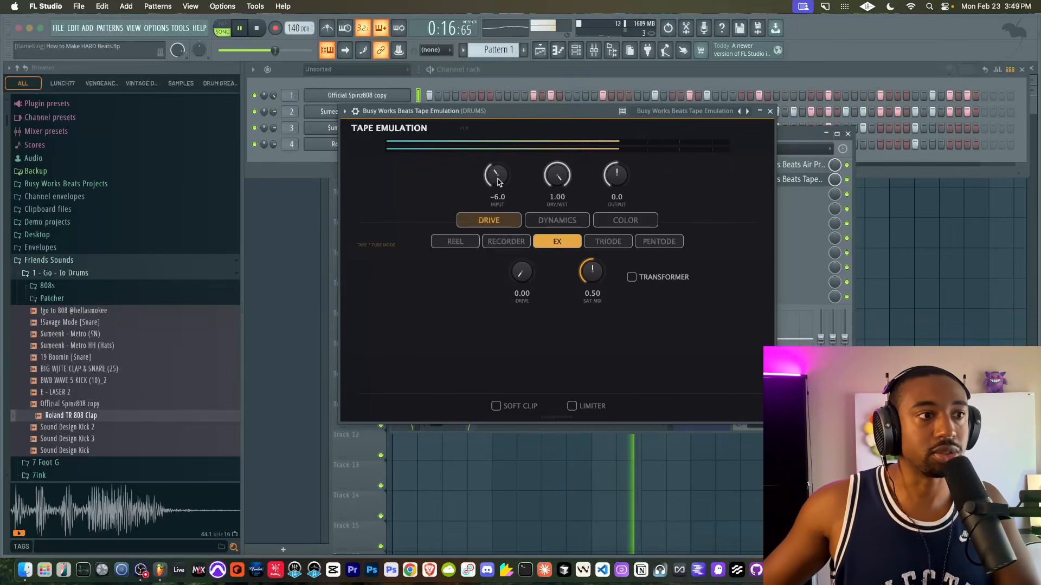
- Set Tape Emulation to Reel with Sat Mix 1.00, Drive 0.09 and Input 0.4, and its FET compressor to Compress 0.35 and Density 0.21
click(473, 239)
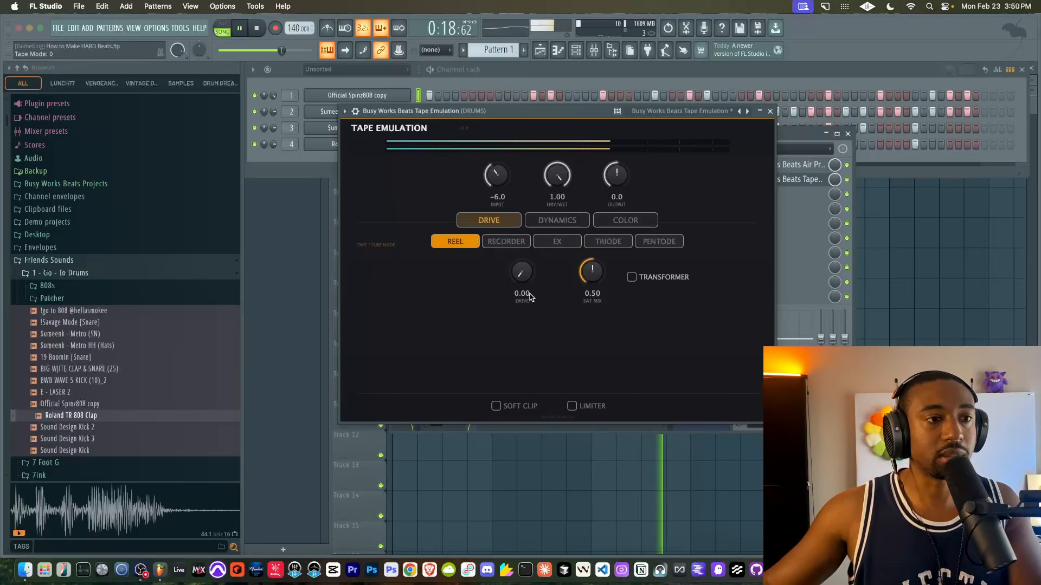
drag(530, 296, 524, 256)
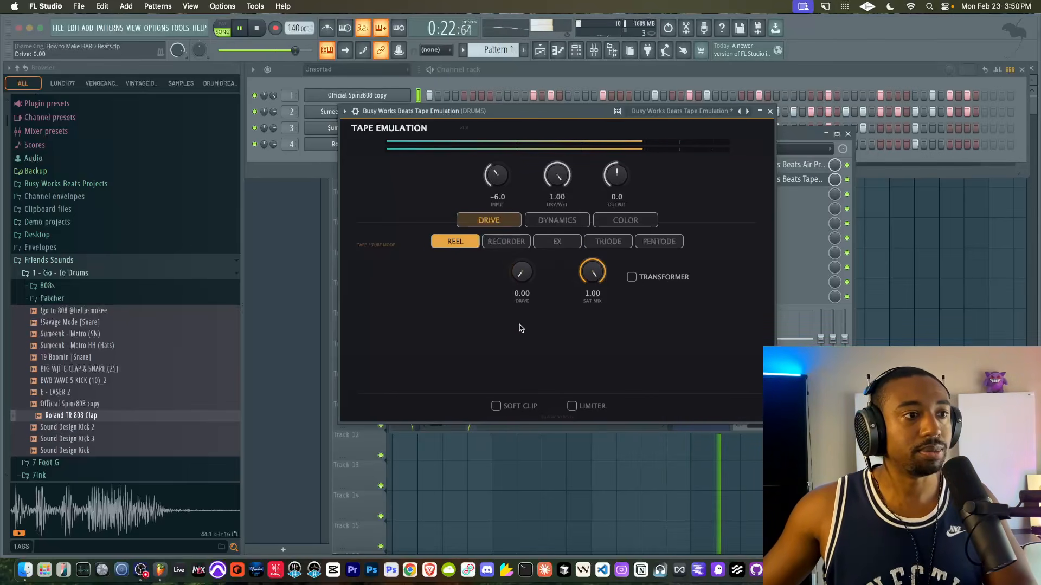
drag(509, 311, 515, 308)
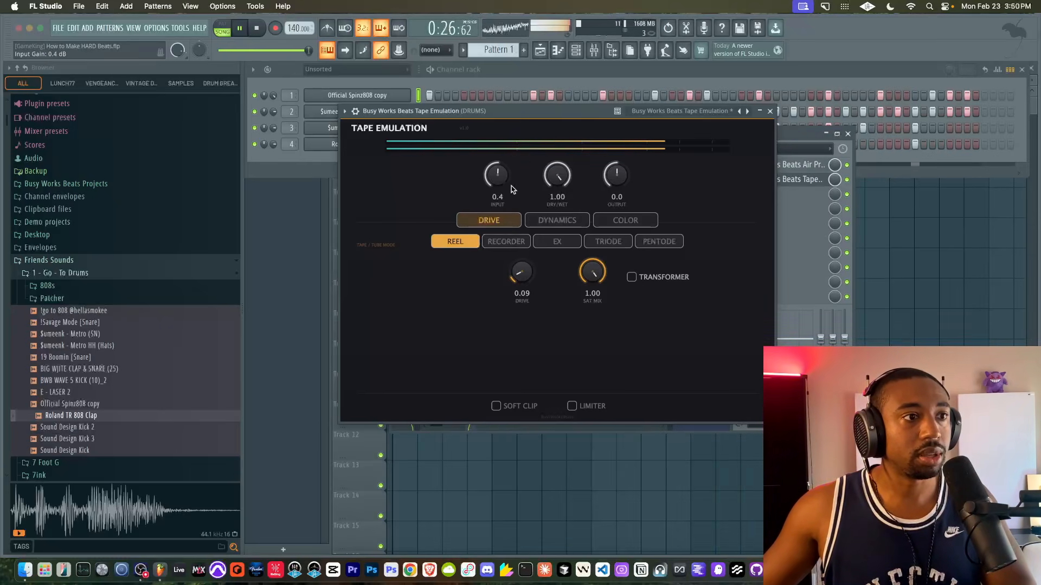
click(556, 221)
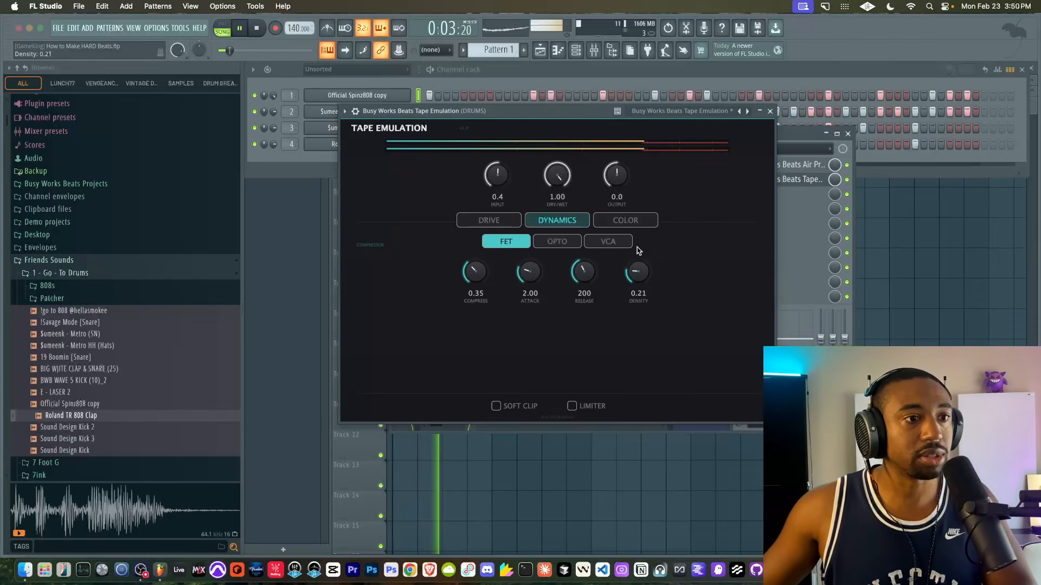
- Set Tape Emulation's Drive to 0.07, Input to -5.5 and Output to 4.8, and enable Soft Clip
click(504, 222)
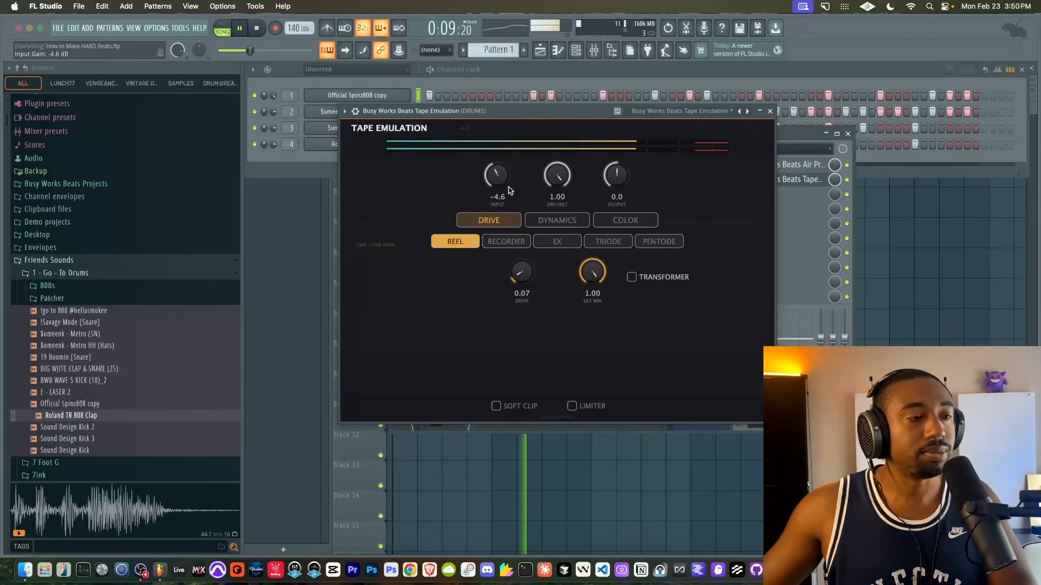
drag(515, 191, 493, 188)
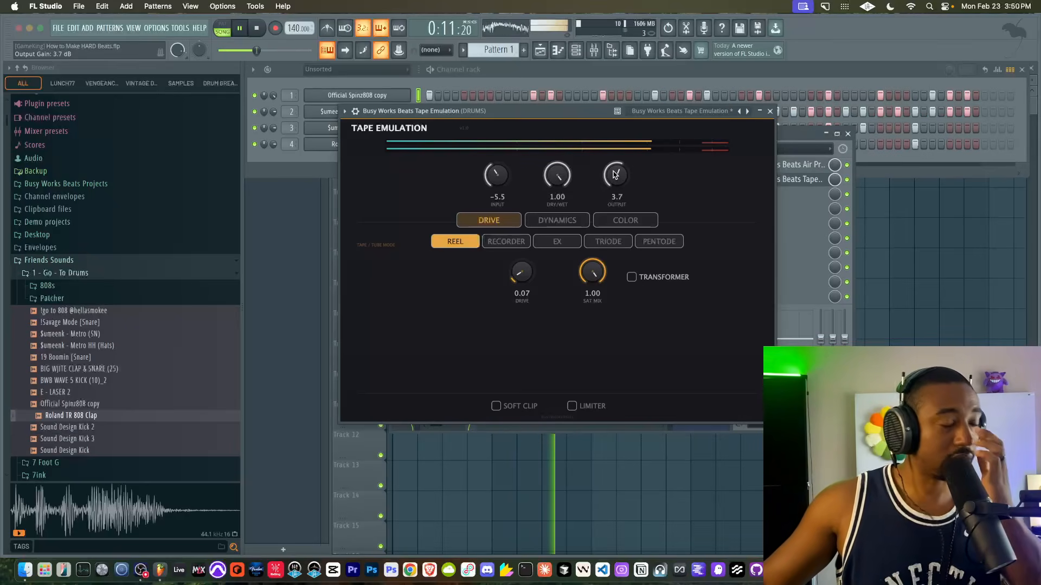
click(496, 406)
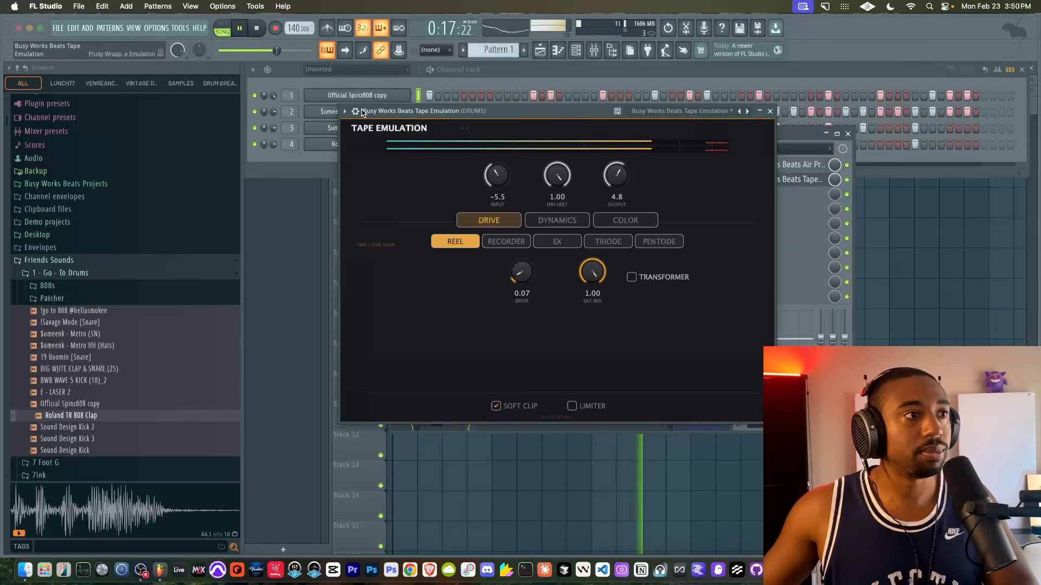
- Compare the drums with Tape Emulation bypassed and active, set its Drive to 0.06 and close the plugin
click(355, 112)
click(740, 130)
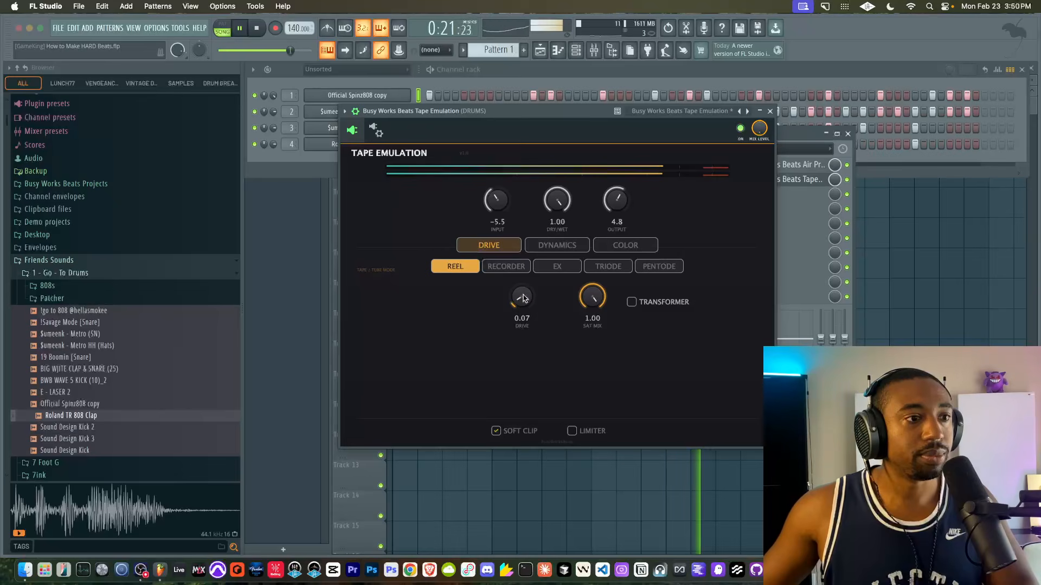
click(771, 110)
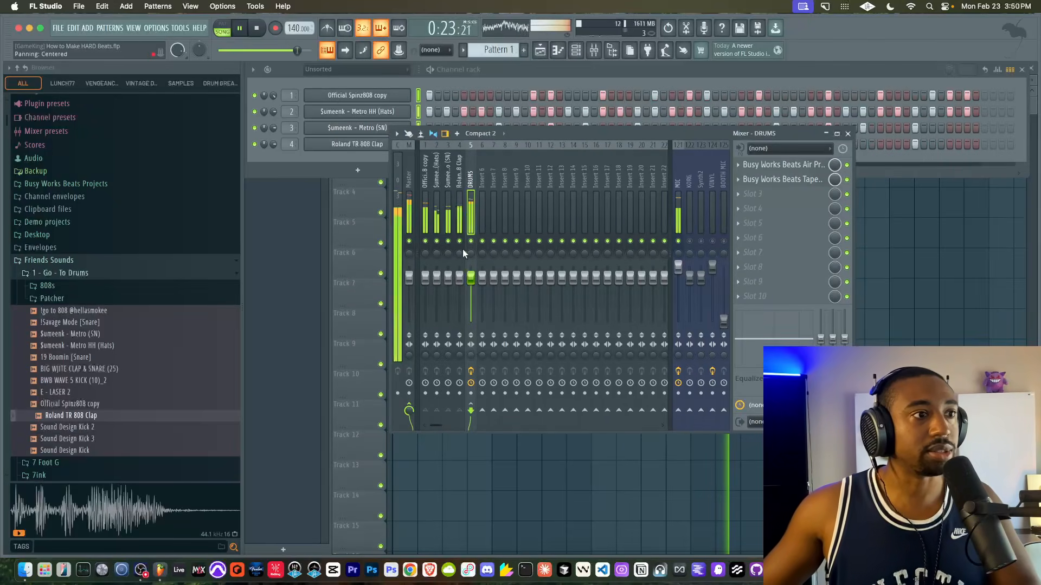
- Lower the hats track's mixer fader and raise the snare track's fader to 113% (3.0 dB)
drag(437, 278, 437, 286)
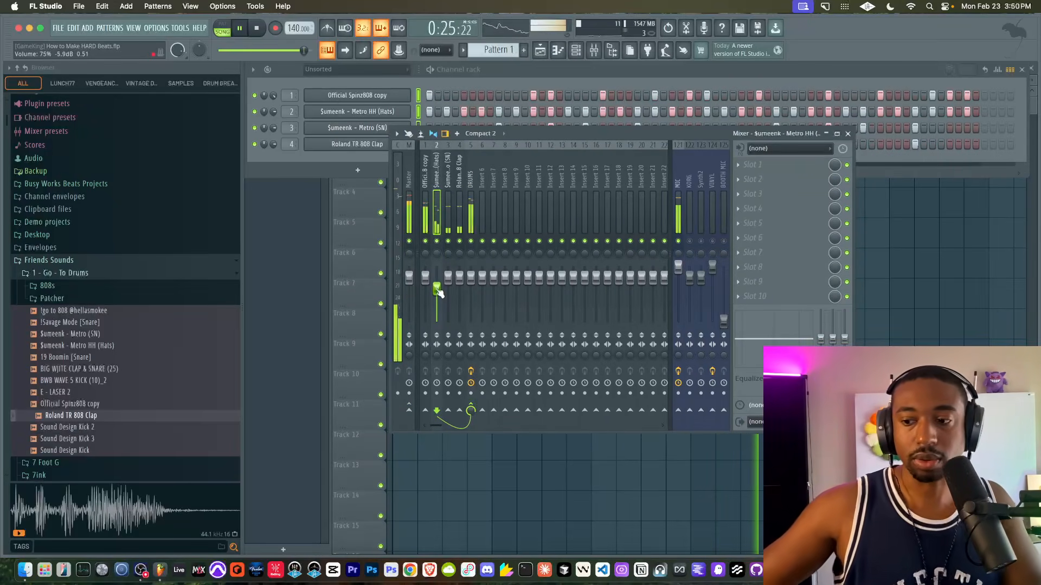
drag(439, 293, 437, 297)
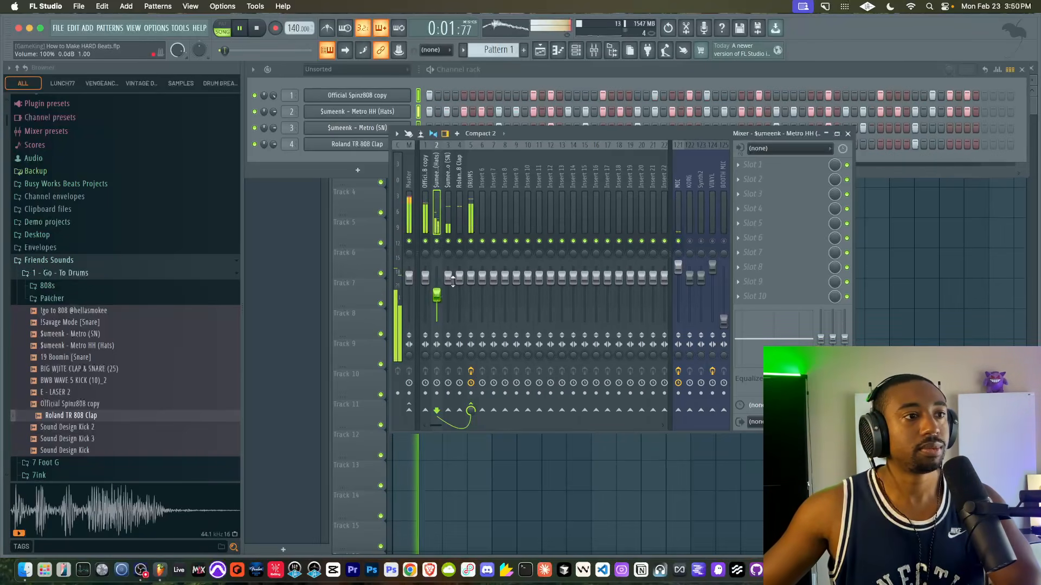
drag(448, 277, 448, 272)
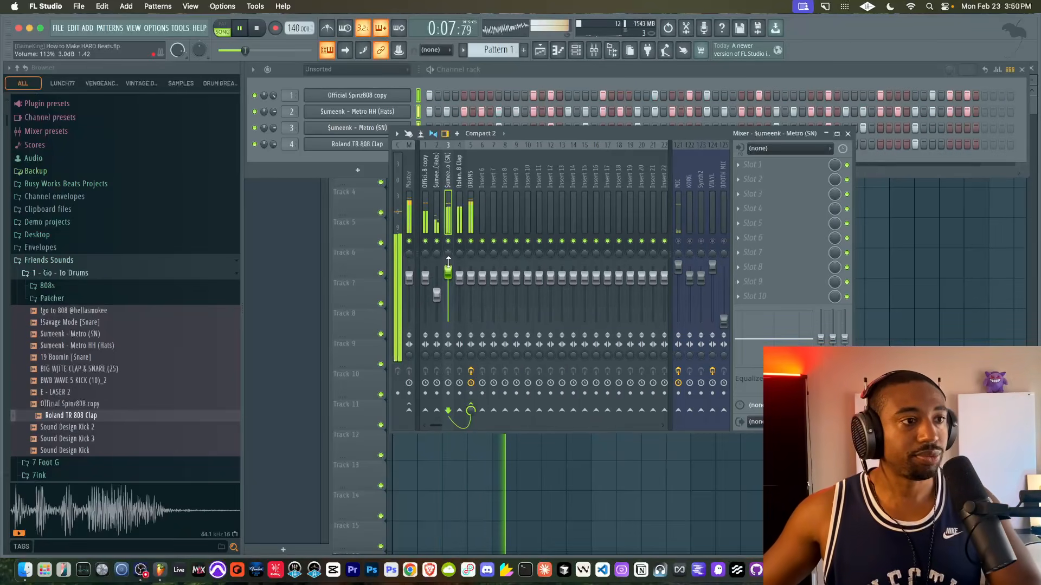
- Compare the DRUMS bus with its effect slots bypassed and enabled during playback
click(472, 201)
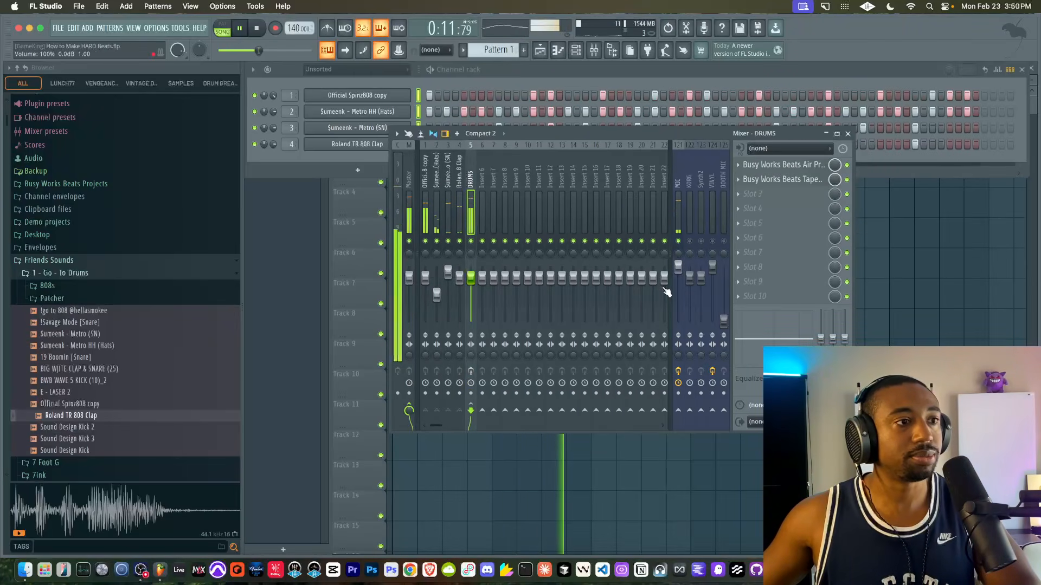
click(677, 241)
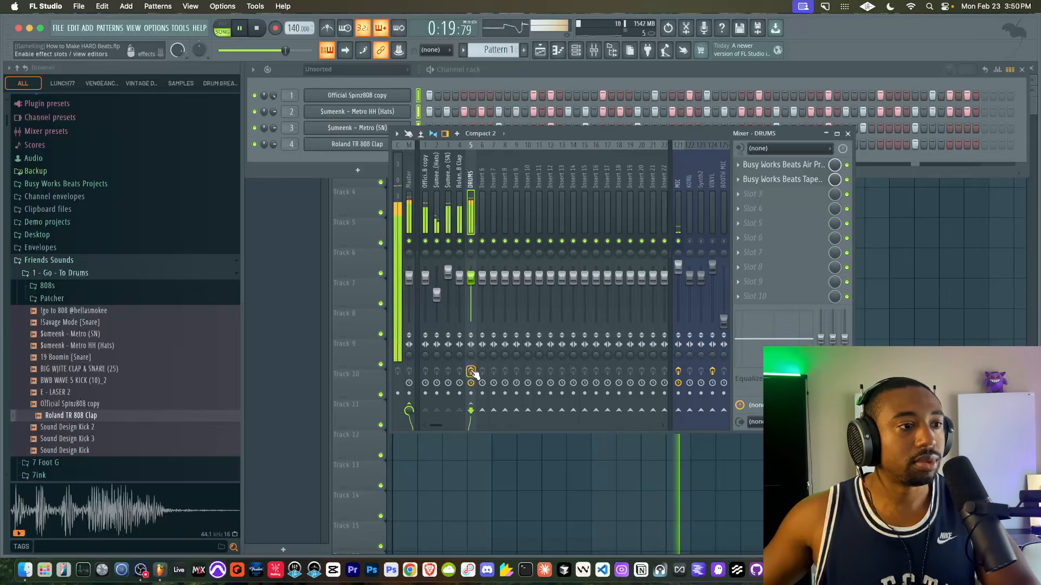
- In Tape Emulation's Color section, set Bump Freq to 60 and Bump Gain to 3.1, then close the plugin
click(801, 179)
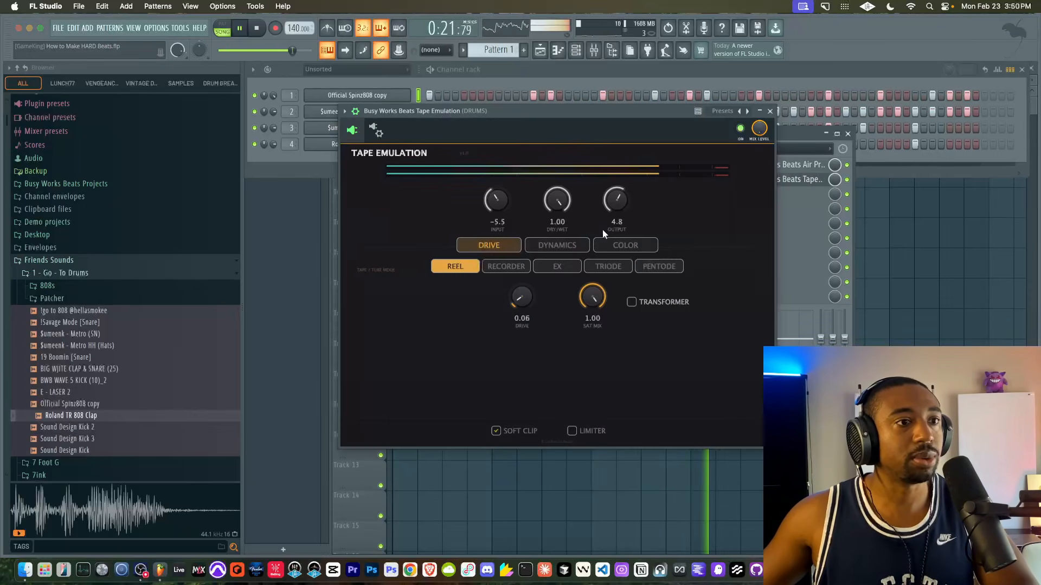
click(624, 245)
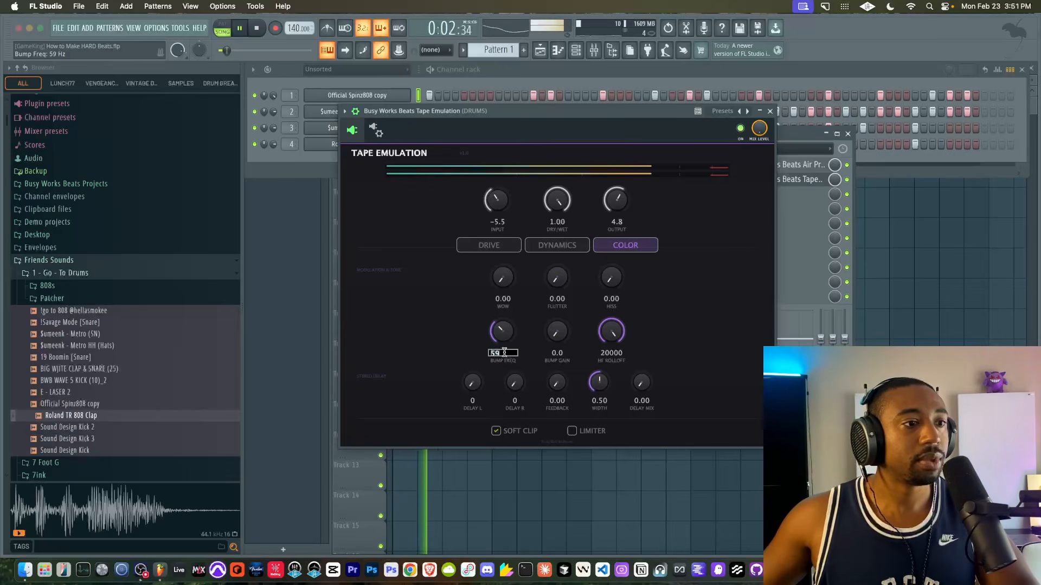
key(BackSpace)
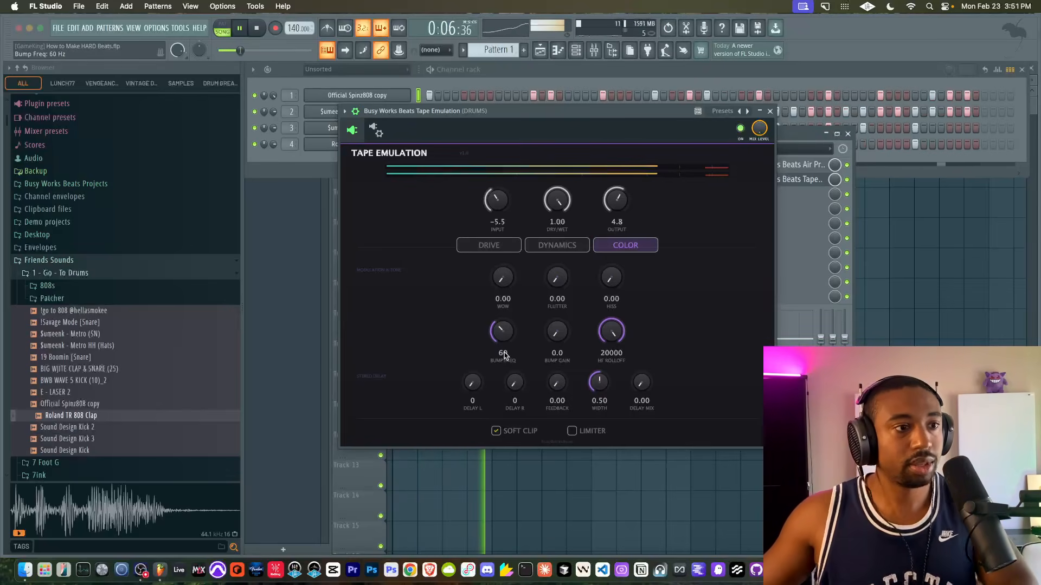
drag(556, 308, 557, 288)
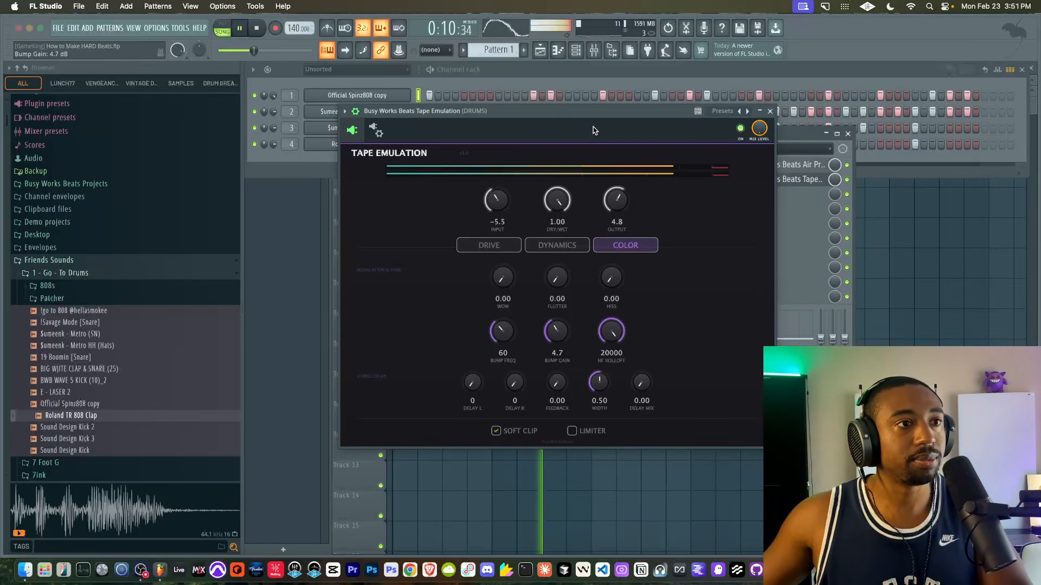
drag(592, 111, 558, 99)
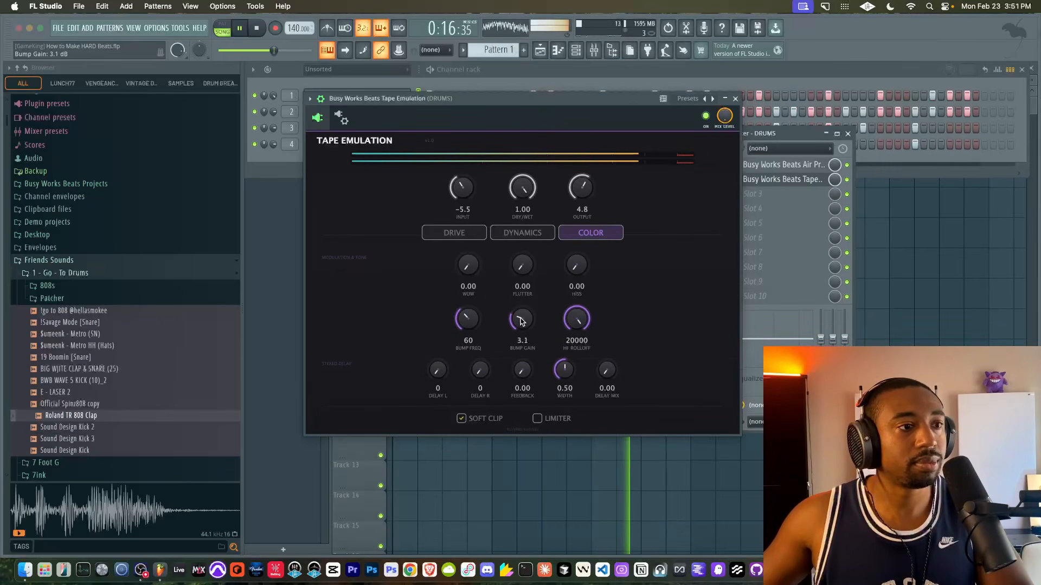
click(736, 99)
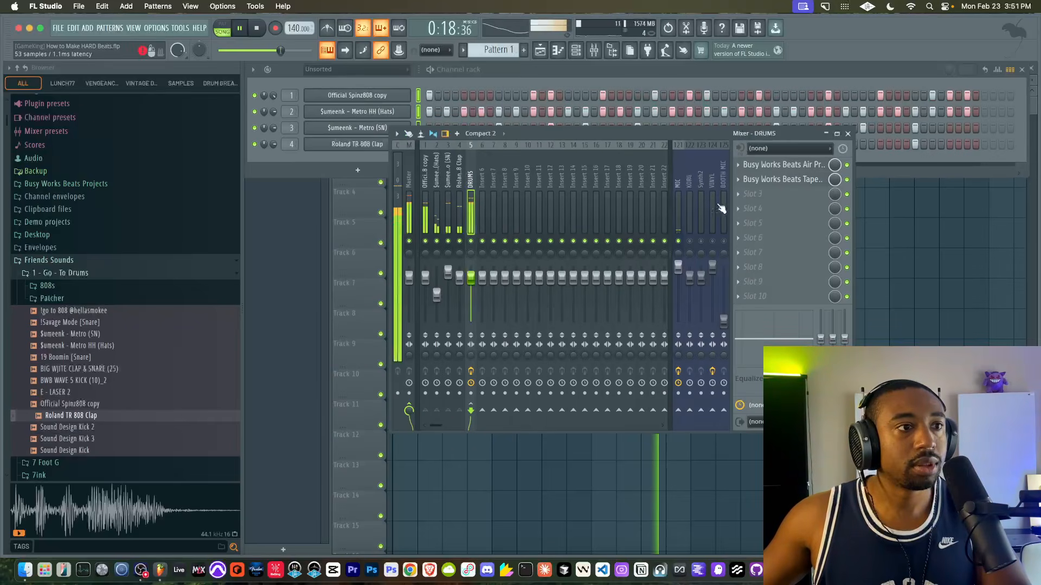
- Listen to the DRUMS track without and with its effects again, and review the Air Pressure settings
click(471, 372)
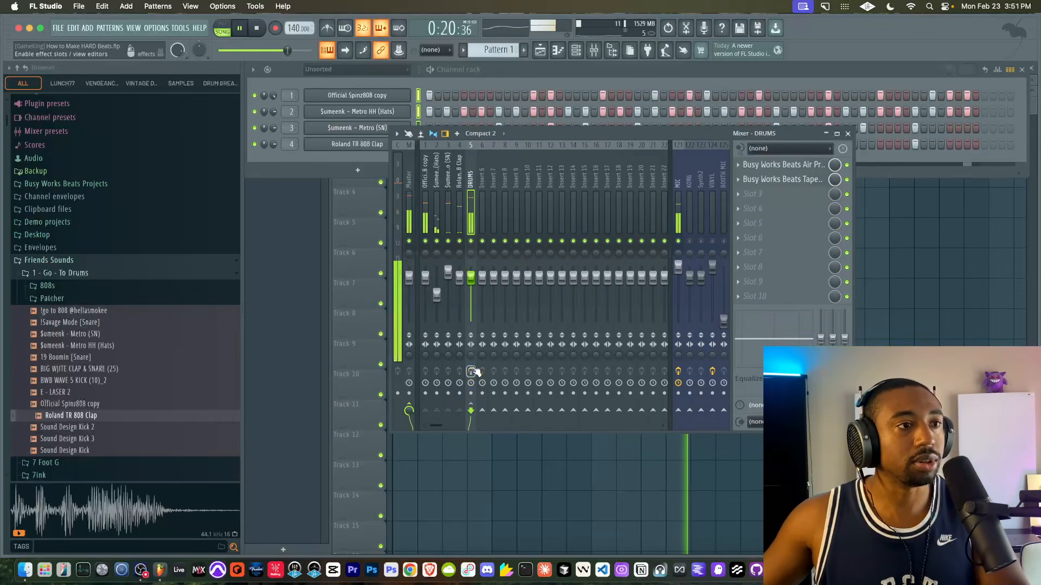
click(685, 246)
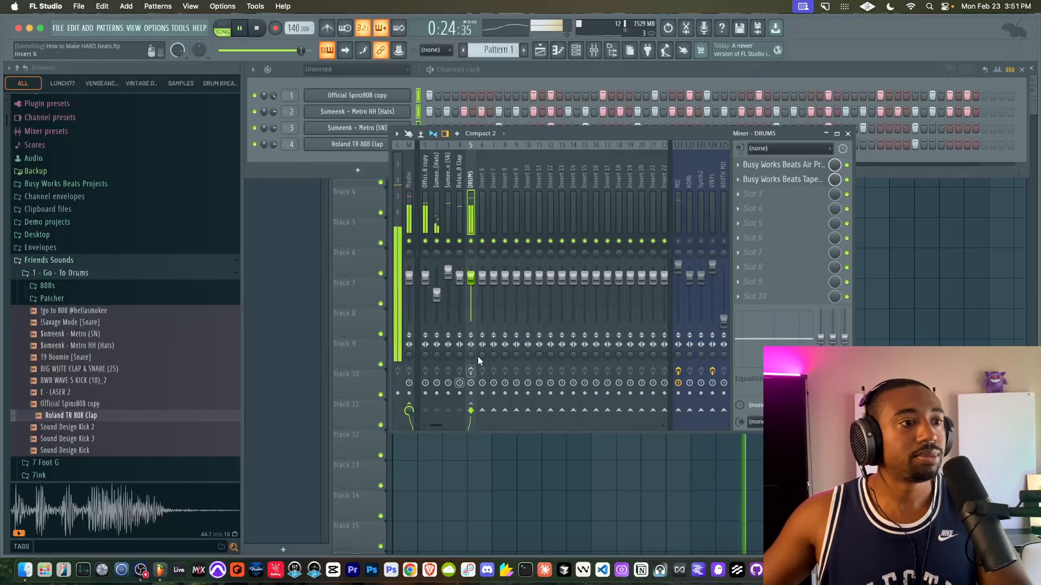
click(685, 245)
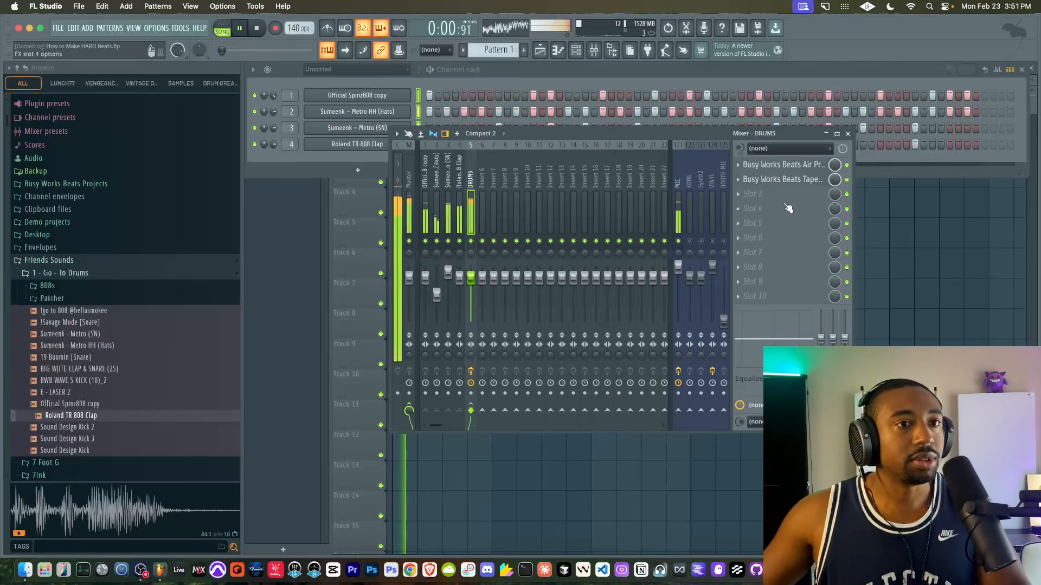
click(786, 164)
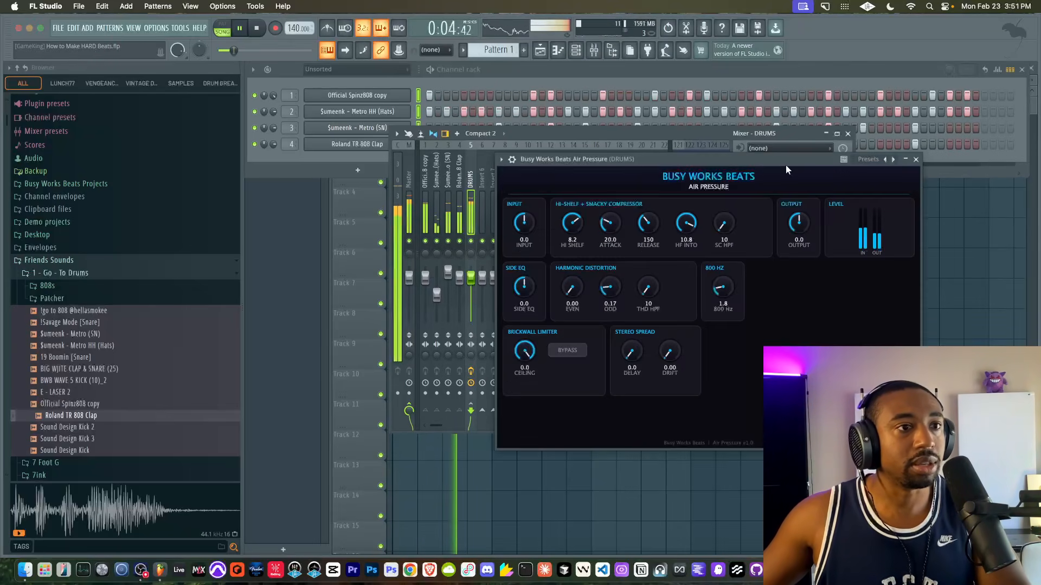
click(916, 159)
- Close the mixer and switch the channel rack to the empty Pattern 2
click(847, 133)
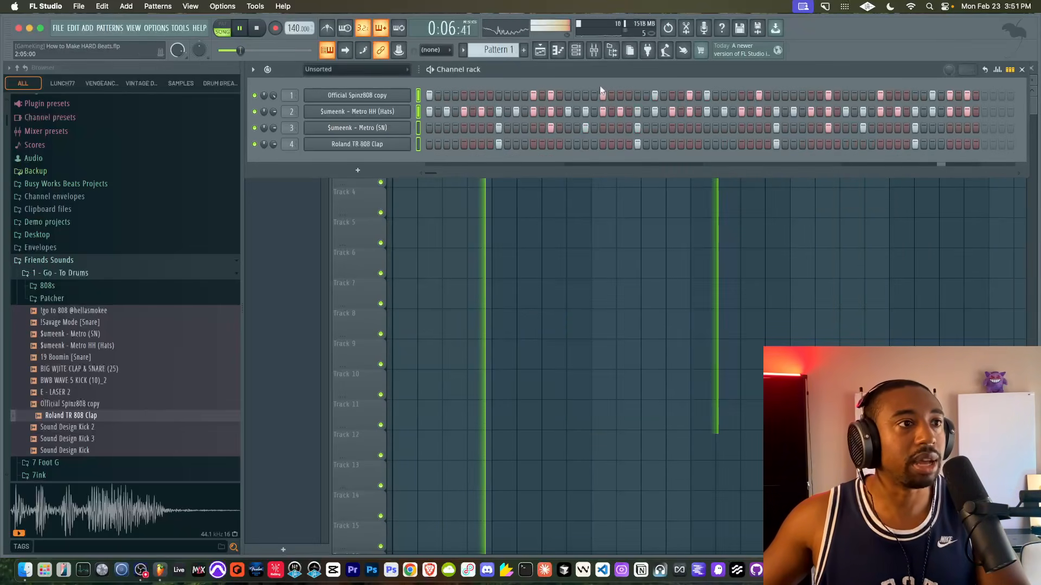
click(522, 225)
click(575, 50)
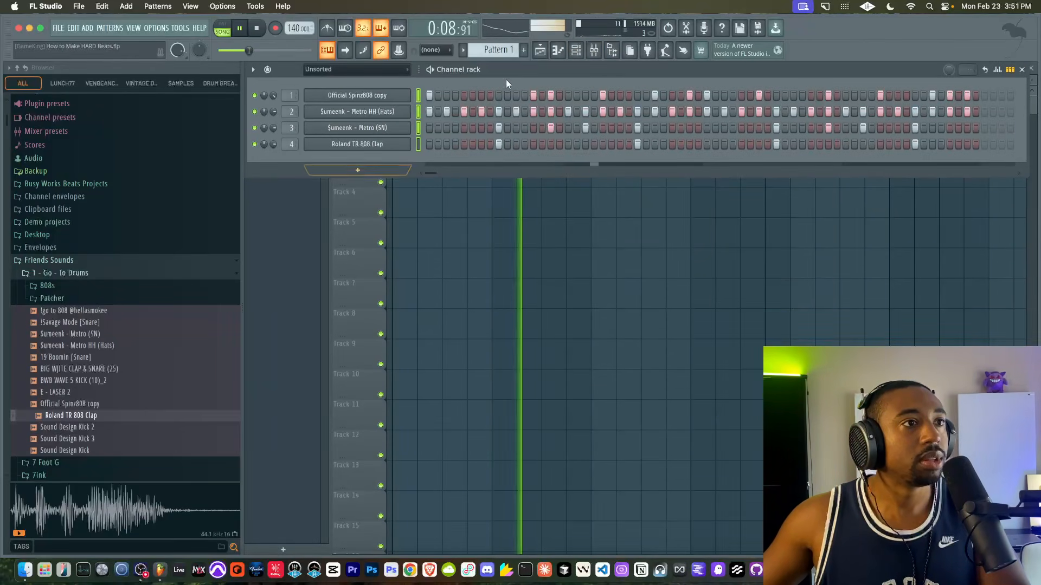
drag(512, 50, 512, 44)
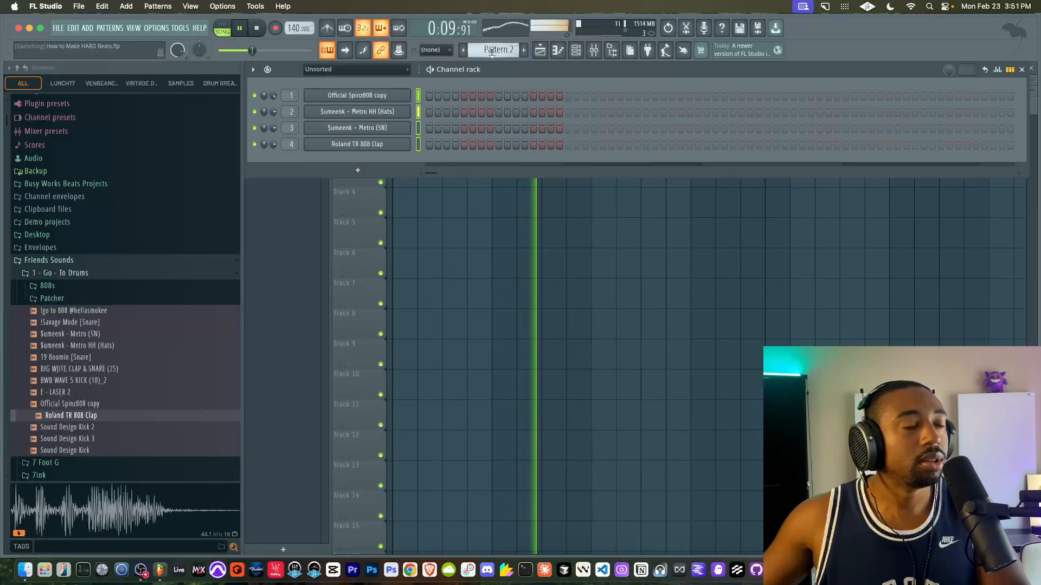
- Add the BusyWorksBeats - Hercules instrument as a new channel and show its detailed wrapper settings
click(357, 170)
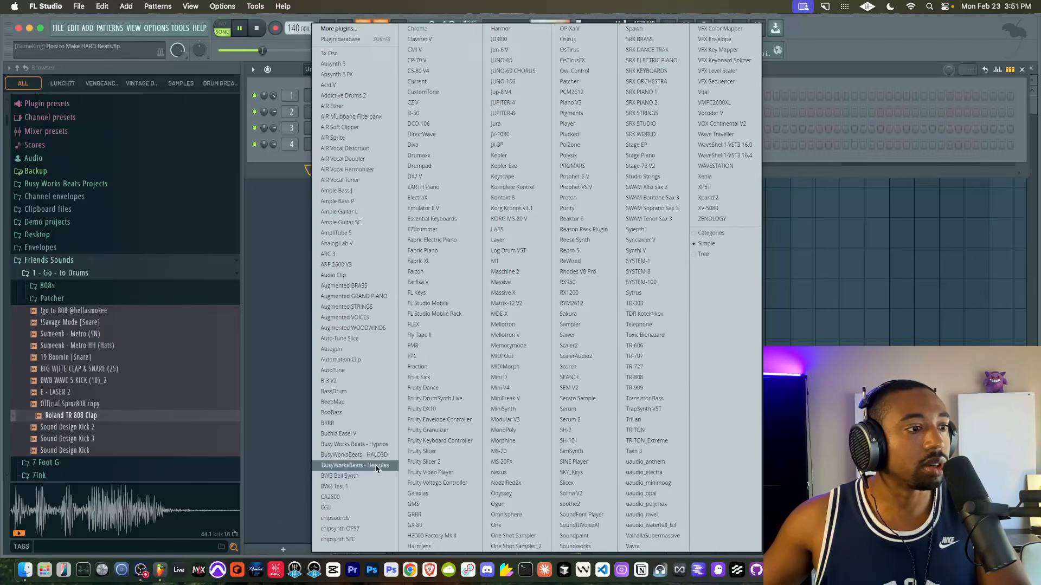
click(355, 465)
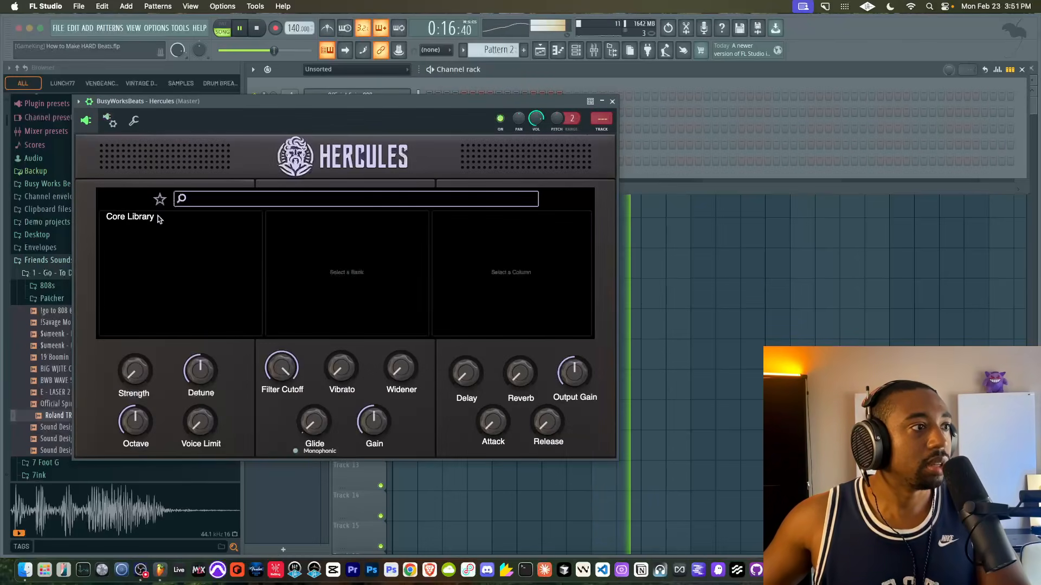
click(158, 218)
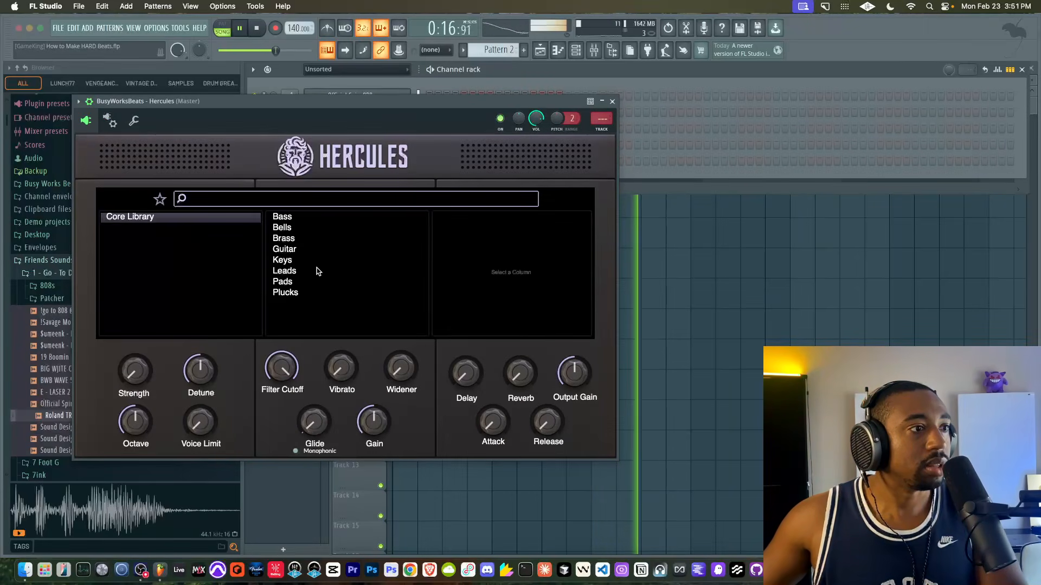
- Load the Dark Woods preset from Hercules' Plucks category and set the channel volume to 96%
click(300, 292)
click(483, 249)
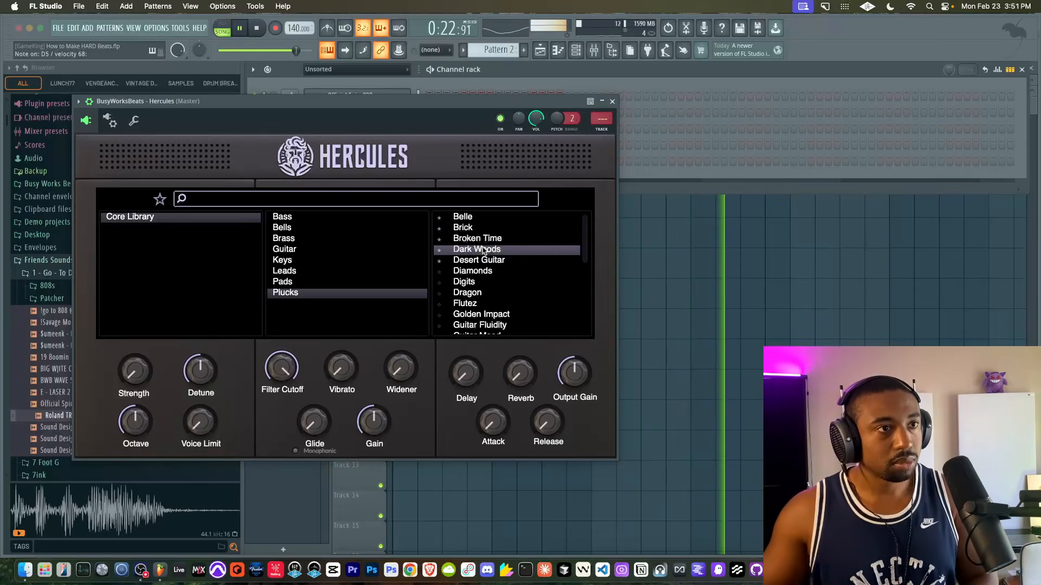
drag(534, 120, 534, 109)
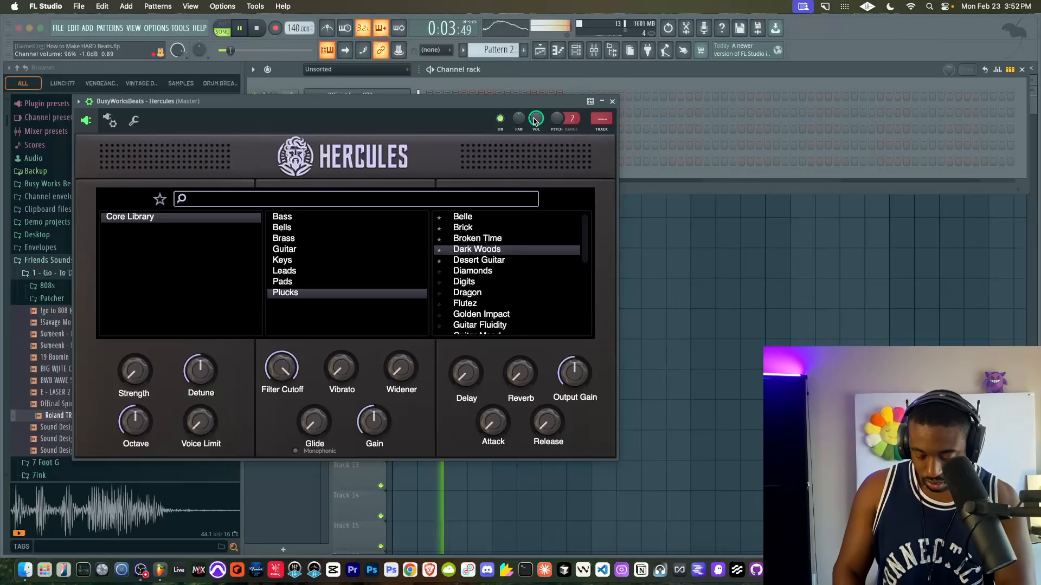
- Audition Hercules' Broken Time, Brick, Belle and Desert Guitar plucks, and browse the Pads category
click(479, 239)
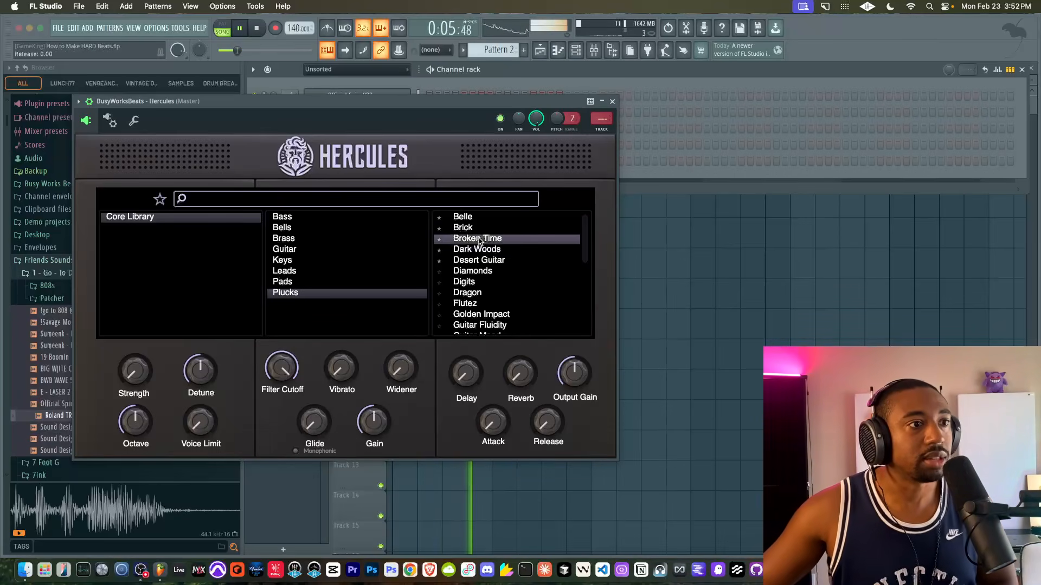
click(479, 228)
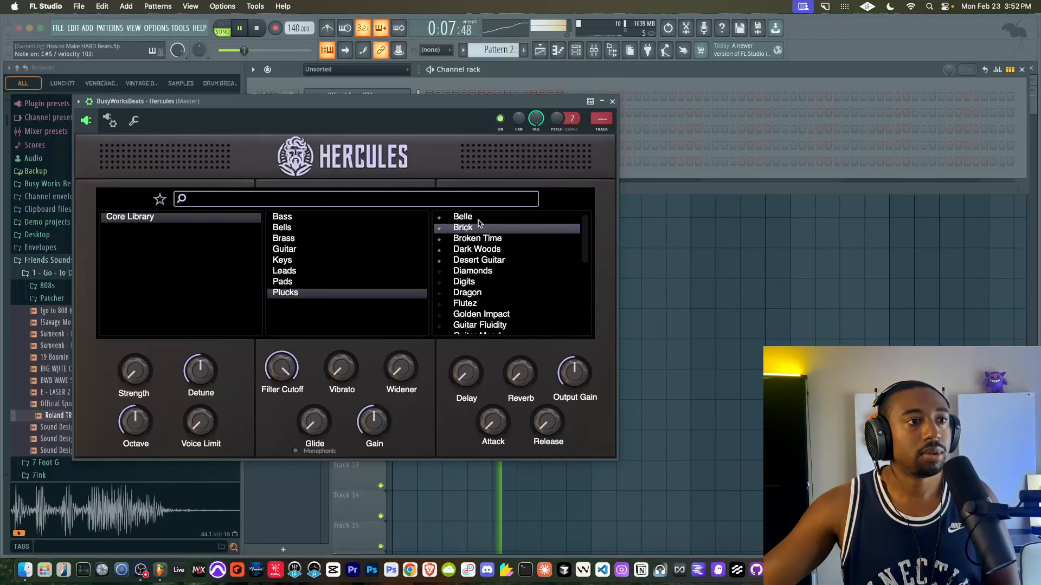
click(479, 219)
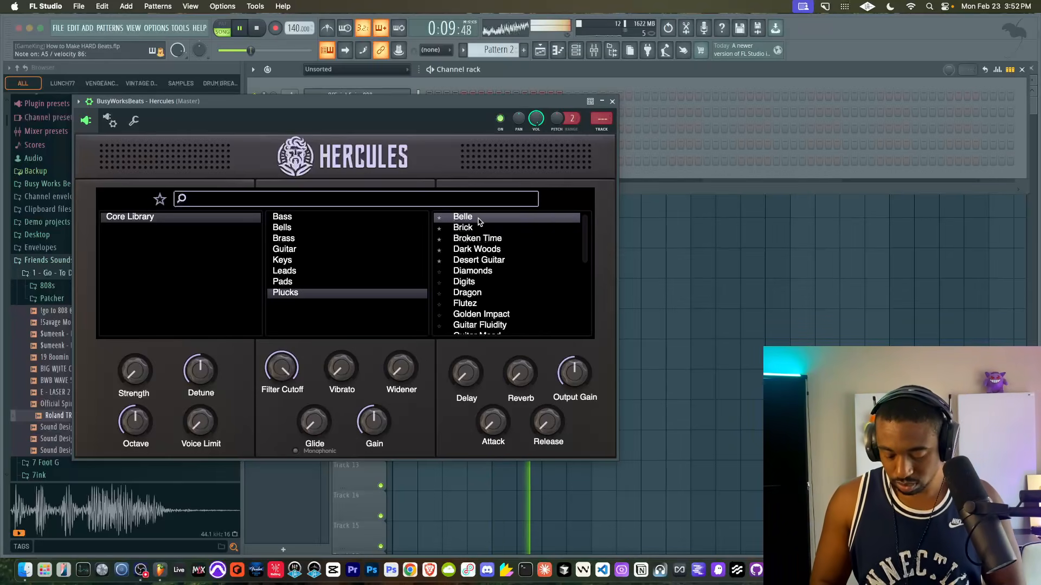
click(474, 262)
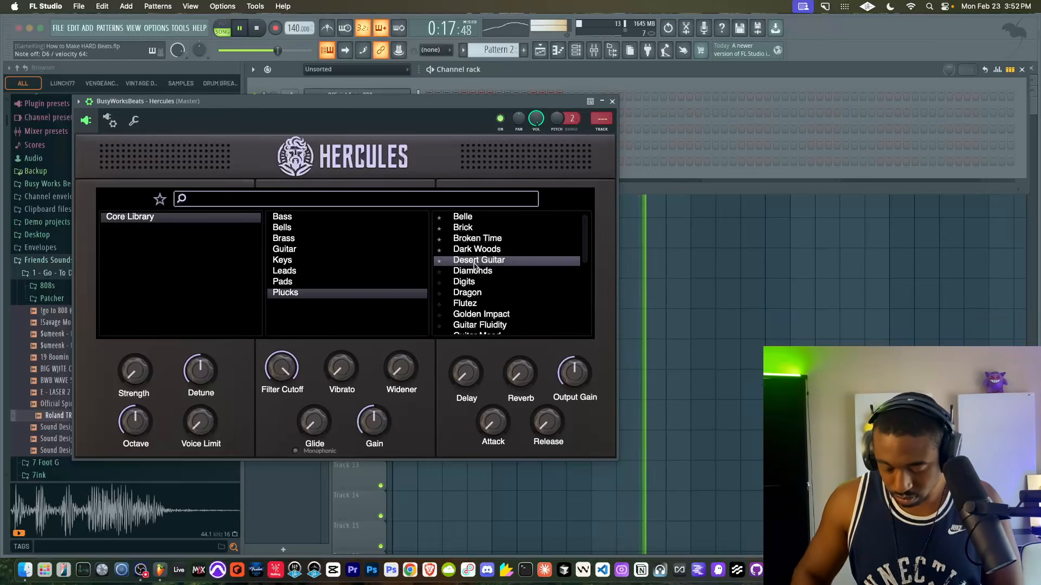
scroll(475, 265, down, 8)
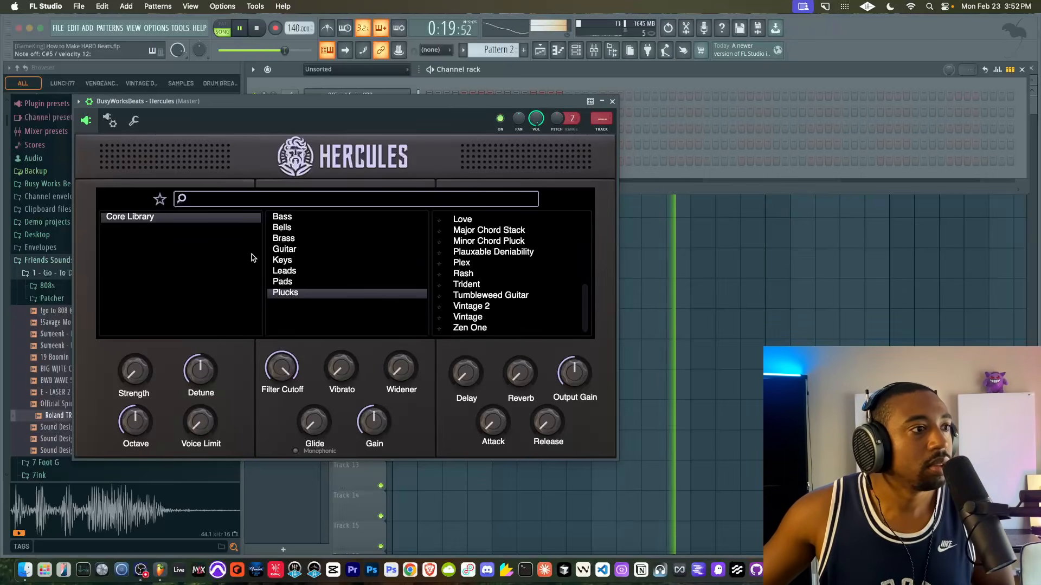
click(287, 282)
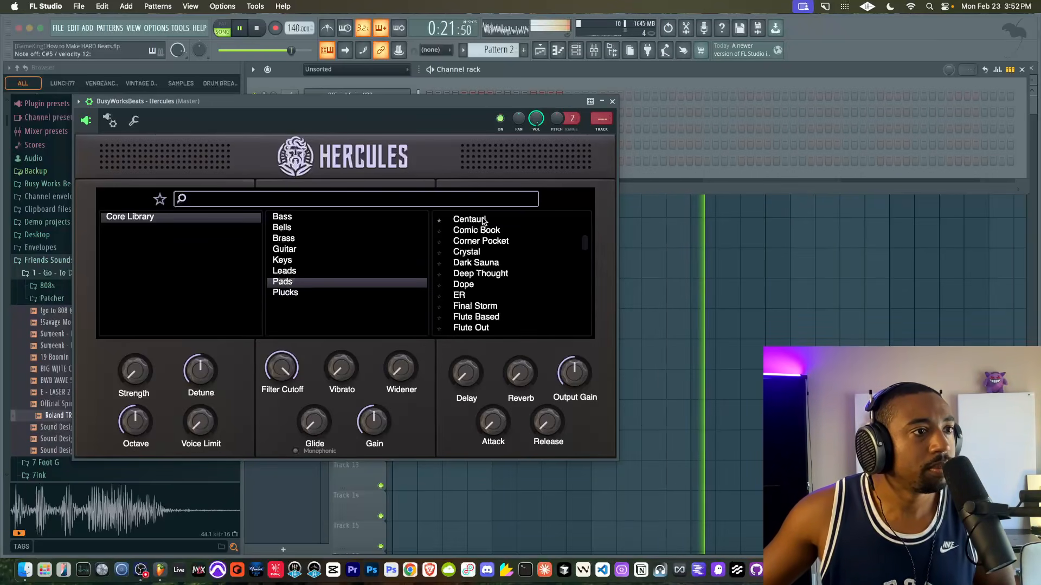
- Show only Hercules' favourite presets and audition Bronze, Centauri, Belle, Brick and Broken Time
click(159, 199)
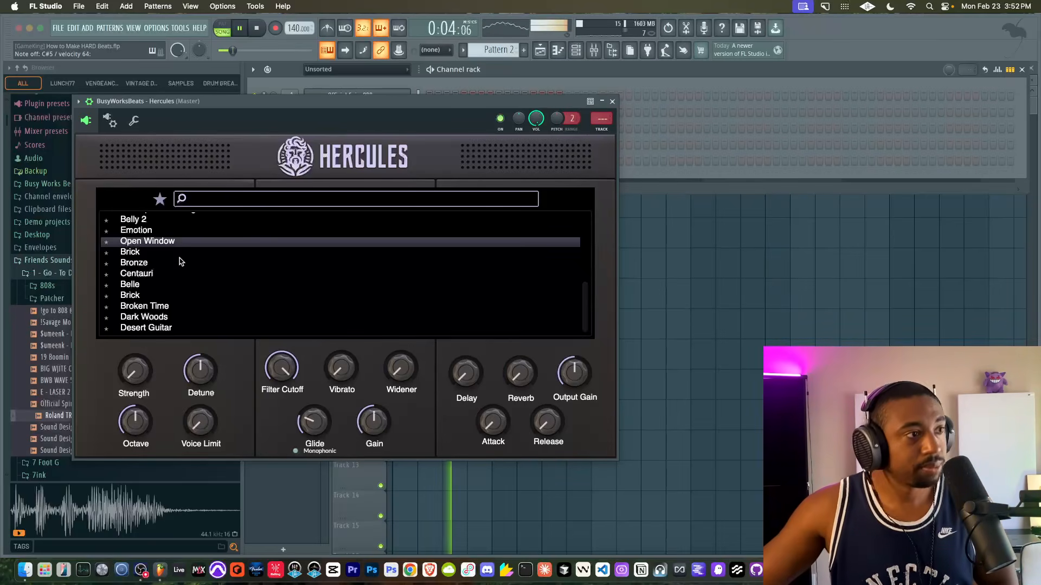
click(174, 265)
click(165, 275)
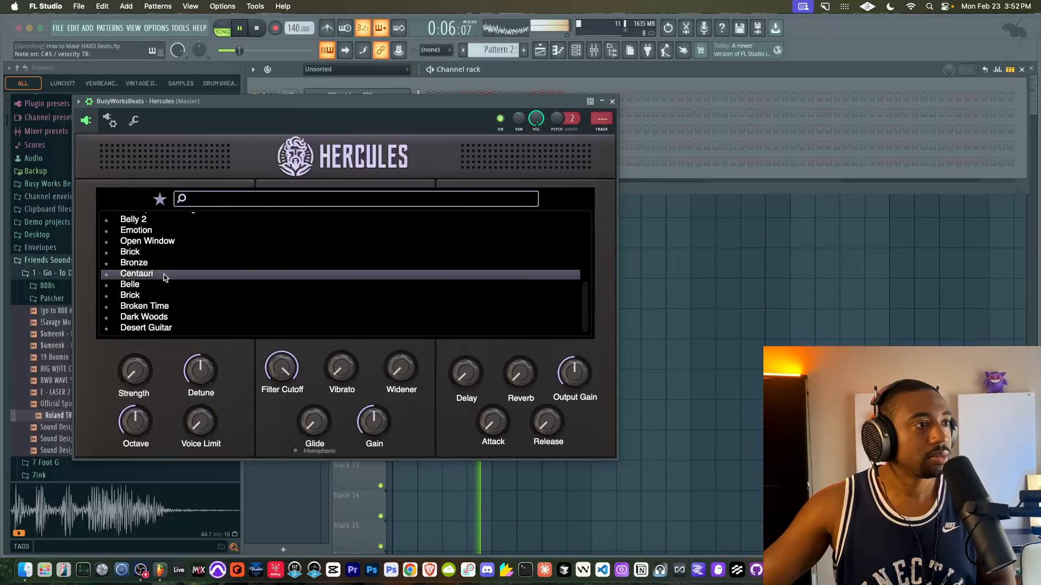
click(162, 285)
click(156, 294)
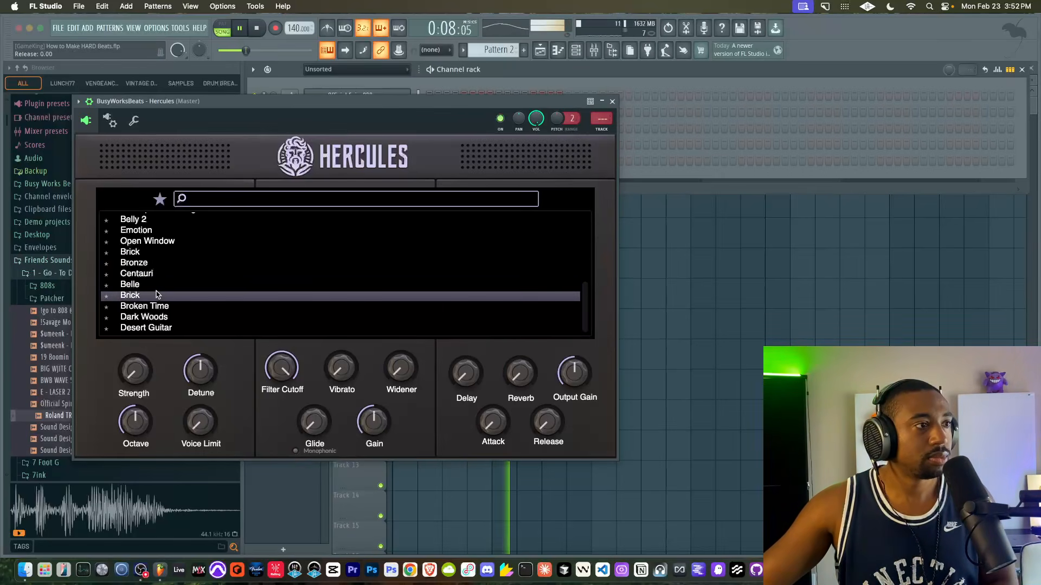
click(155, 307)
scroll(155, 304, up, 4)
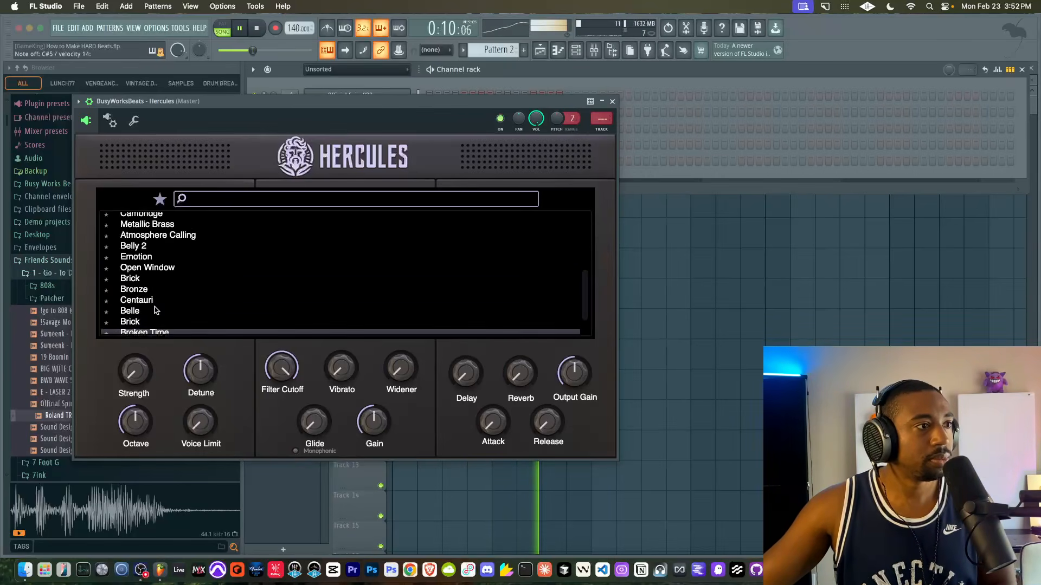
- Audition more favourites, including Metallic Brass, and load the Belly 2 preset
click(154, 266)
scroll(153, 264, up, 2)
click(154, 264)
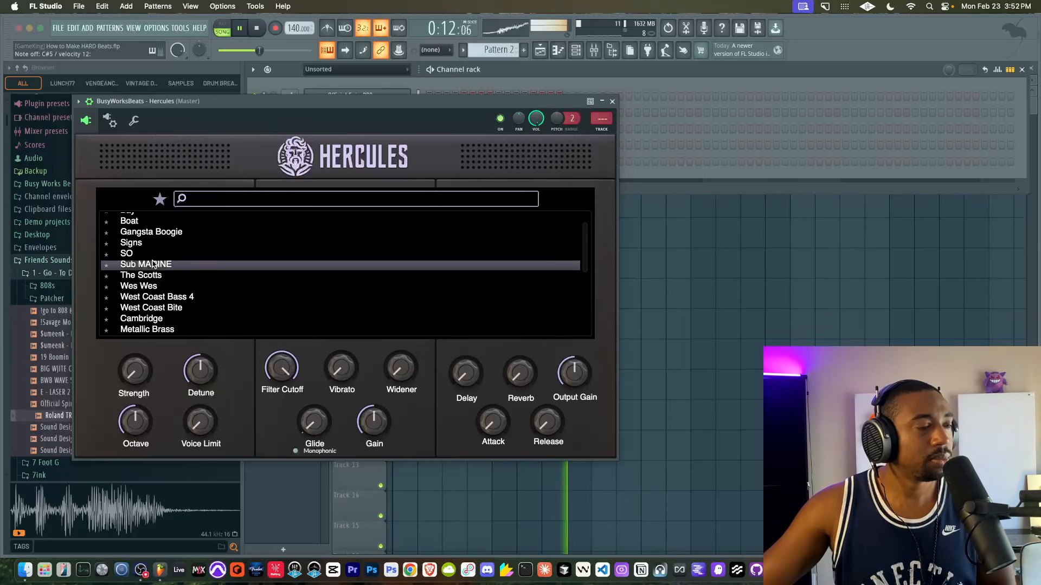
scroll(155, 264, up, 1)
scroll(154, 266, down, 3)
click(155, 243)
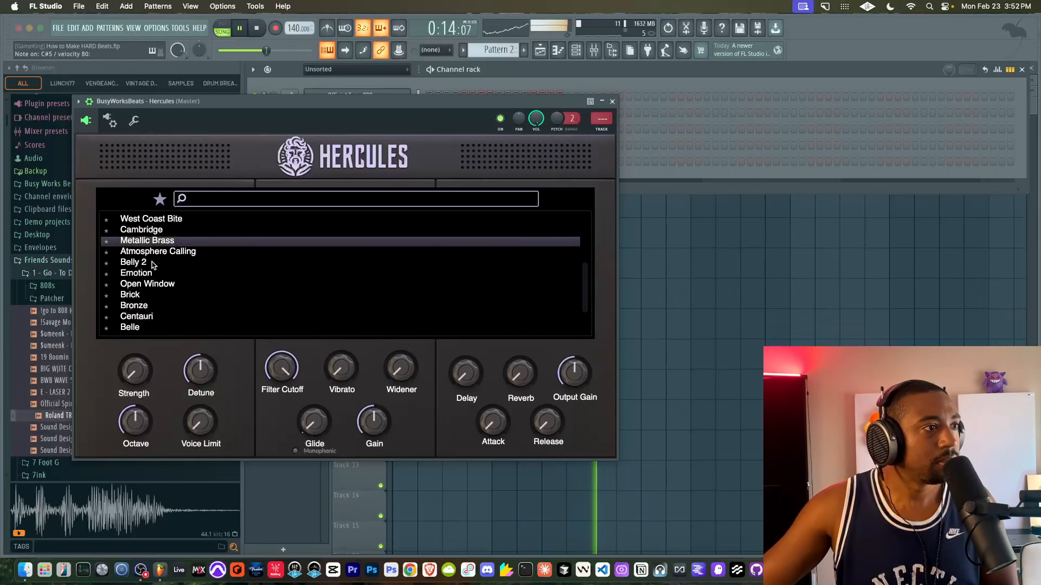
click(153, 263)
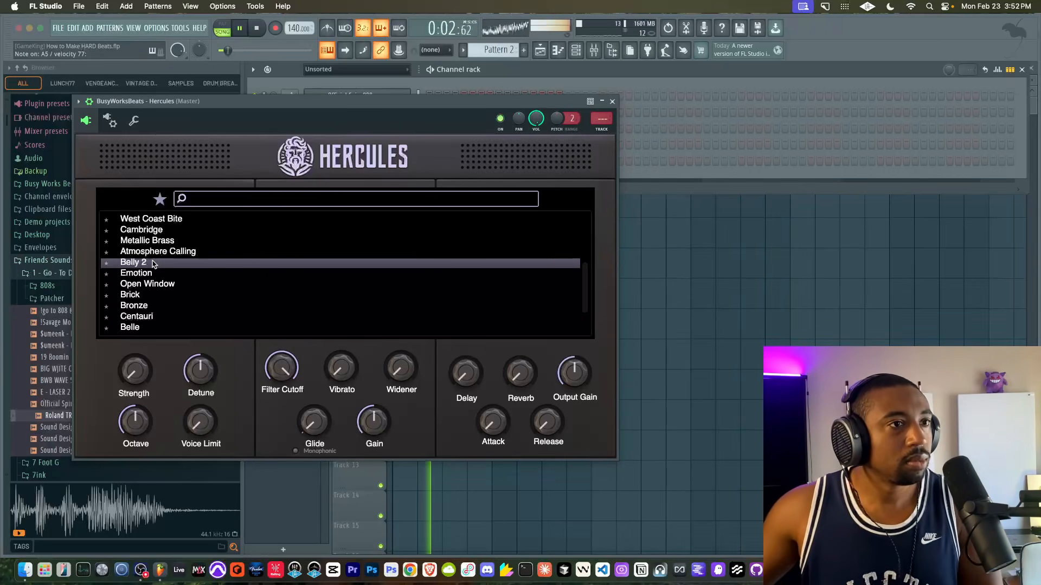
- Close Hercules, return to the playlist and record a Hercules melody into Pattern 2 over the 16-bar arrangement
click(612, 102)
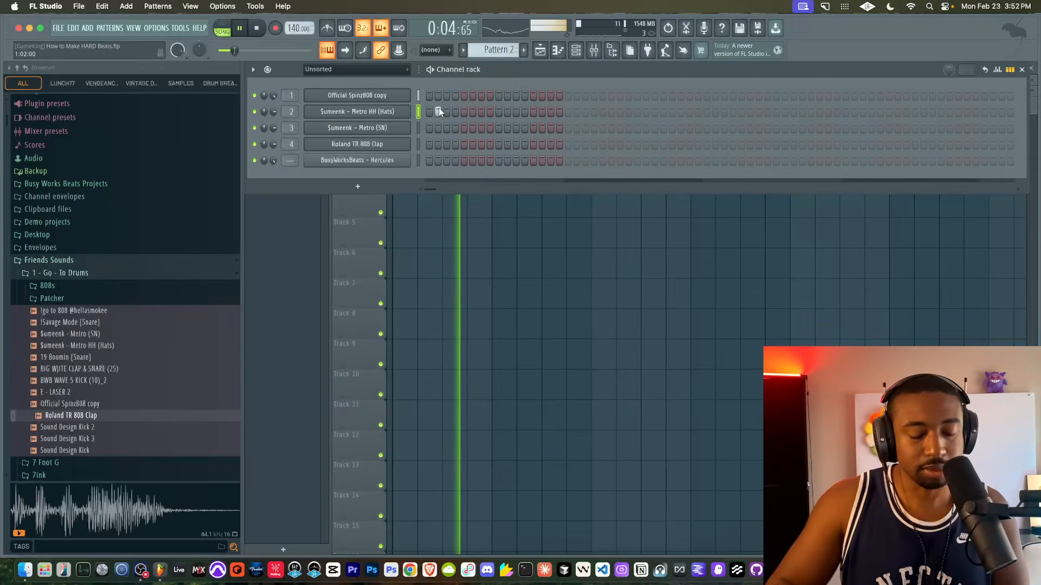
key(F9)
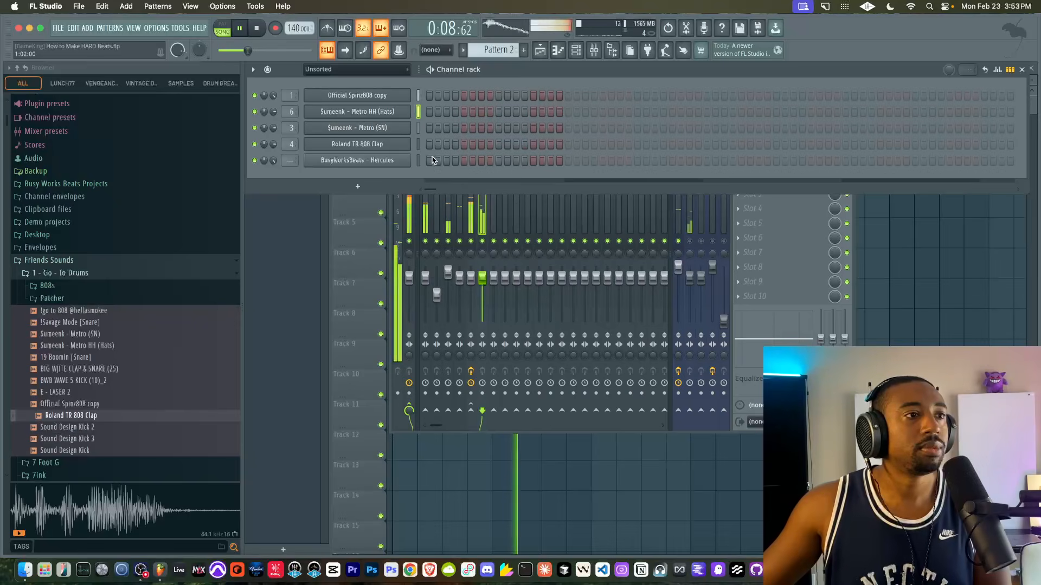
key(F5)
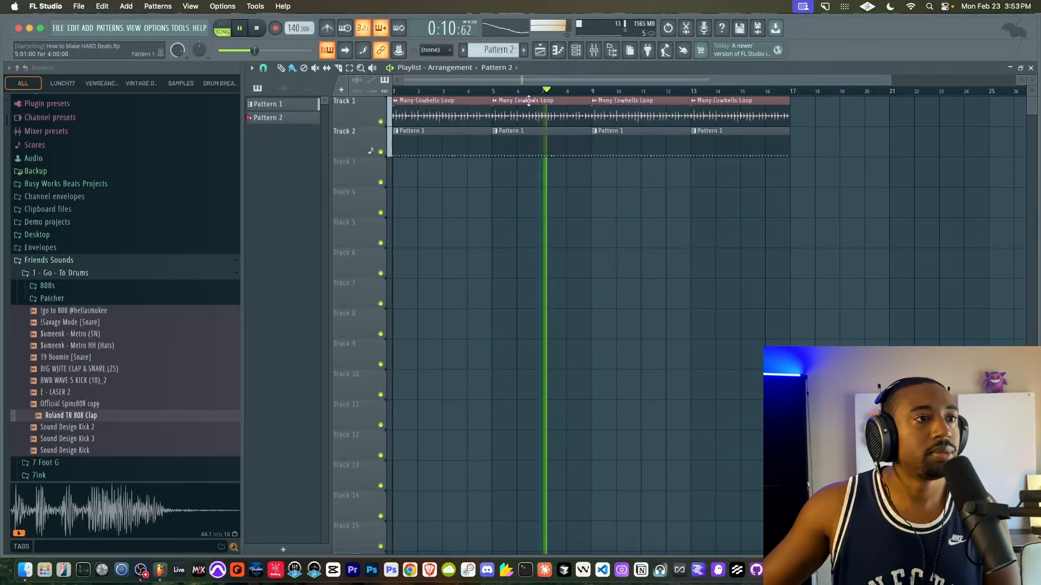
click(257, 28)
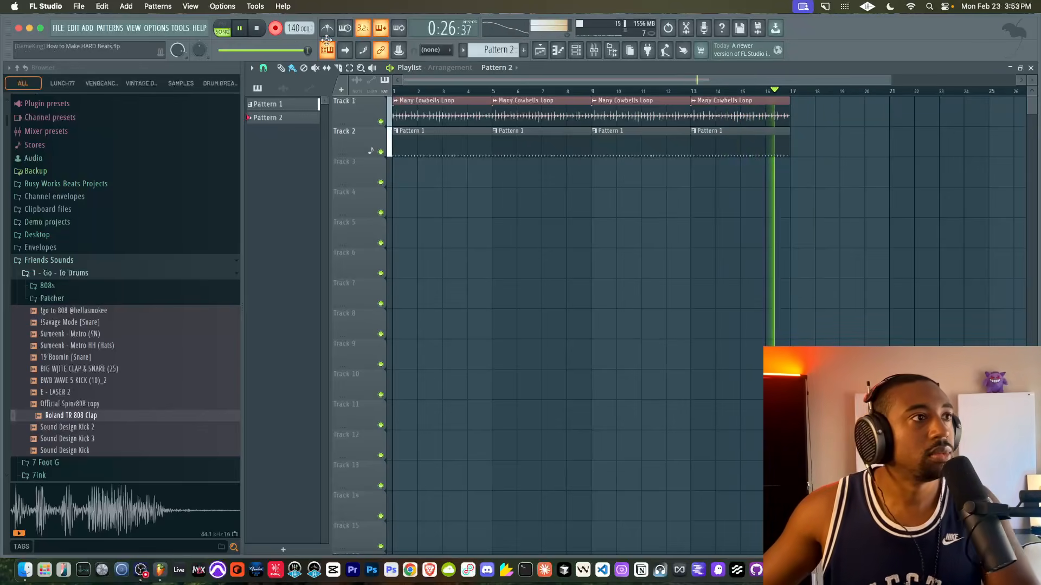
- In Pattern 2's piano roll, add a D#5 note at bar 15 and shorten it to end with the other notes
double_click(714, 161)
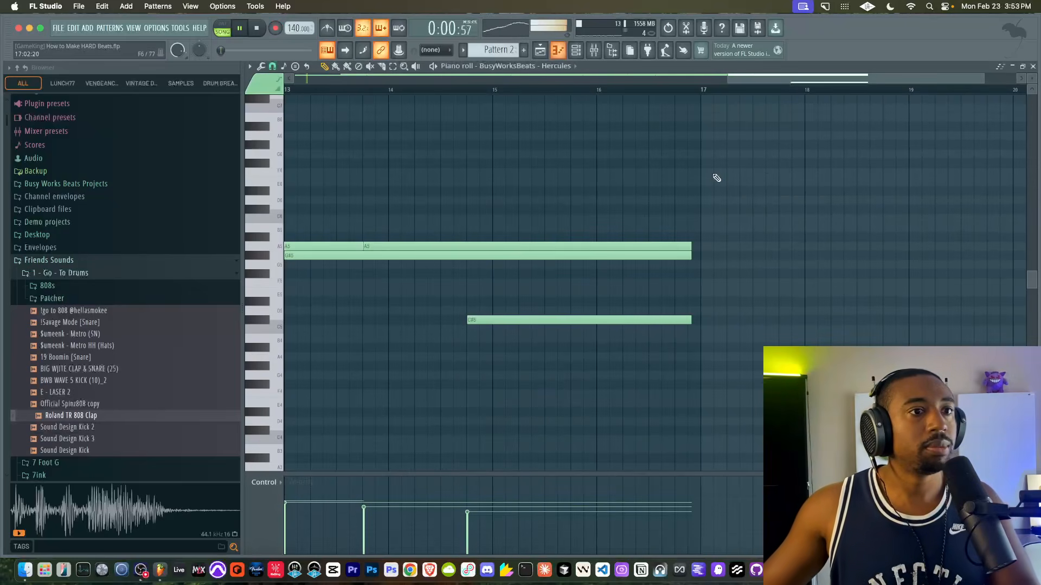
click(513, 300)
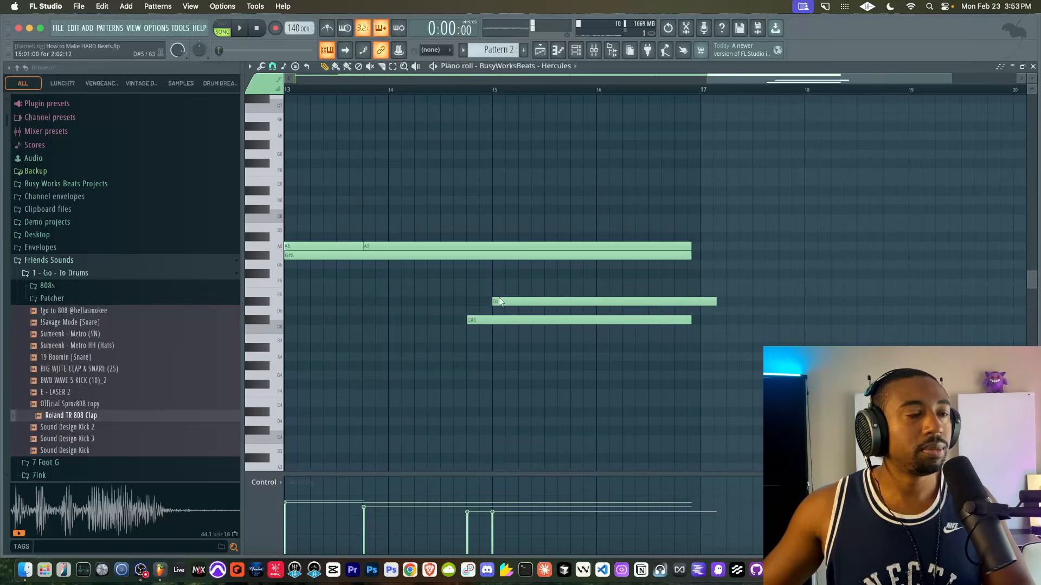
click(447, 78)
click(446, 91)
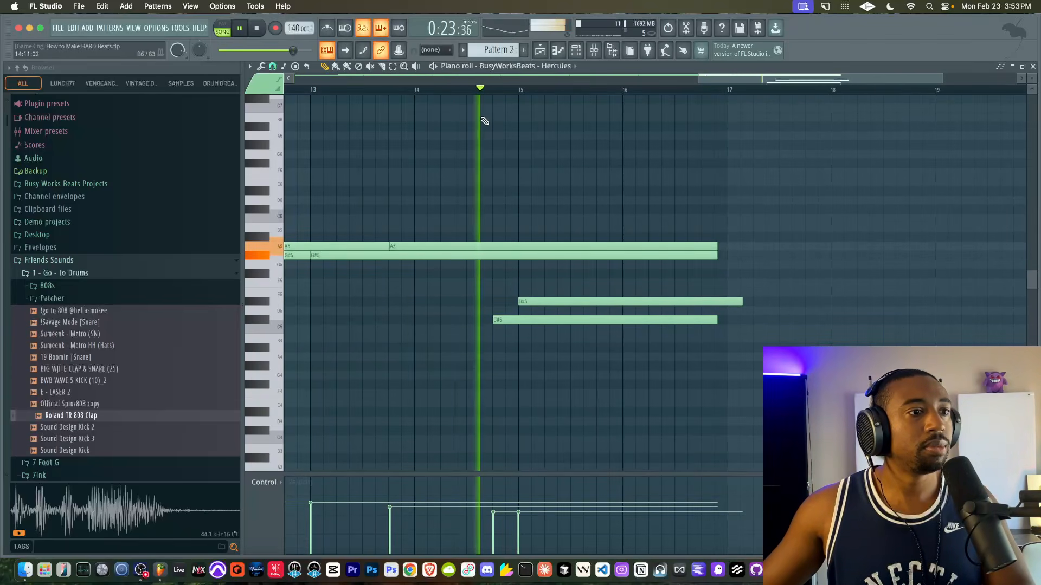
drag(741, 300, 720, 301)
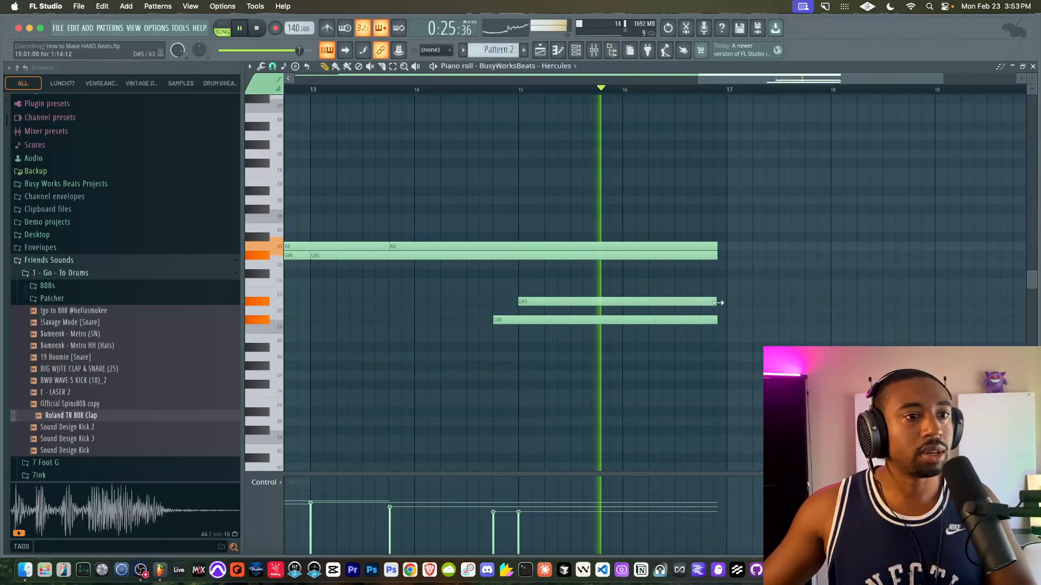
click(1032, 66)
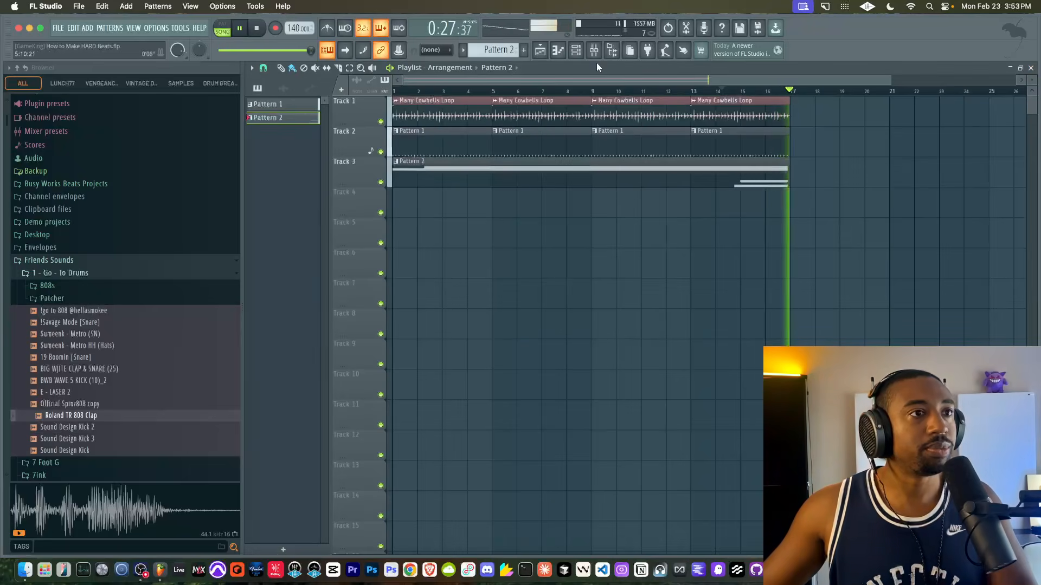
- Assign the Hercules channel to mixer track 7, route it only to the DRUMS track and set its volume to 80%
click(575, 50)
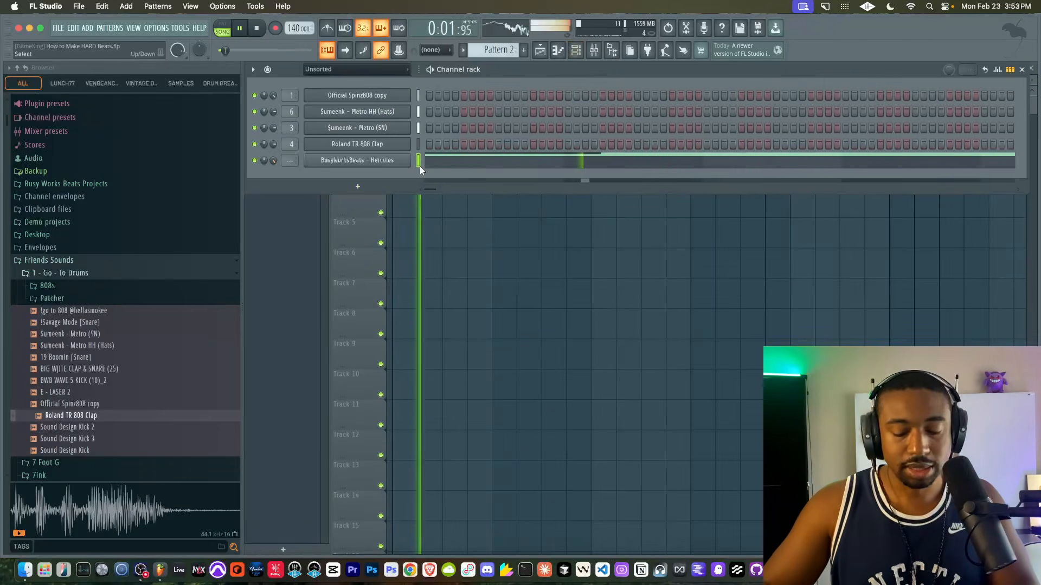
key(ctrl+l)
click(495, 271)
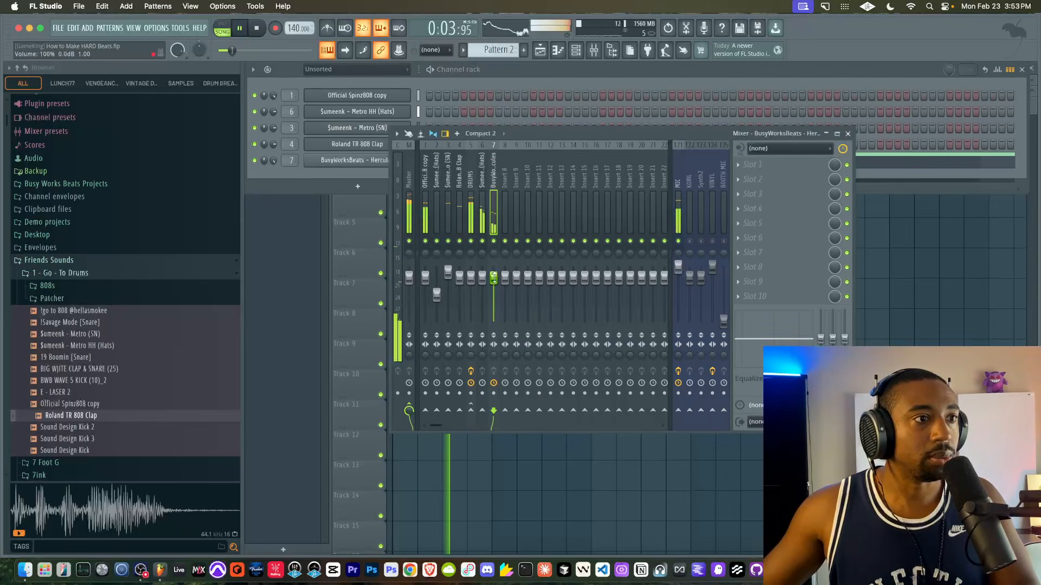
right_click(472, 415)
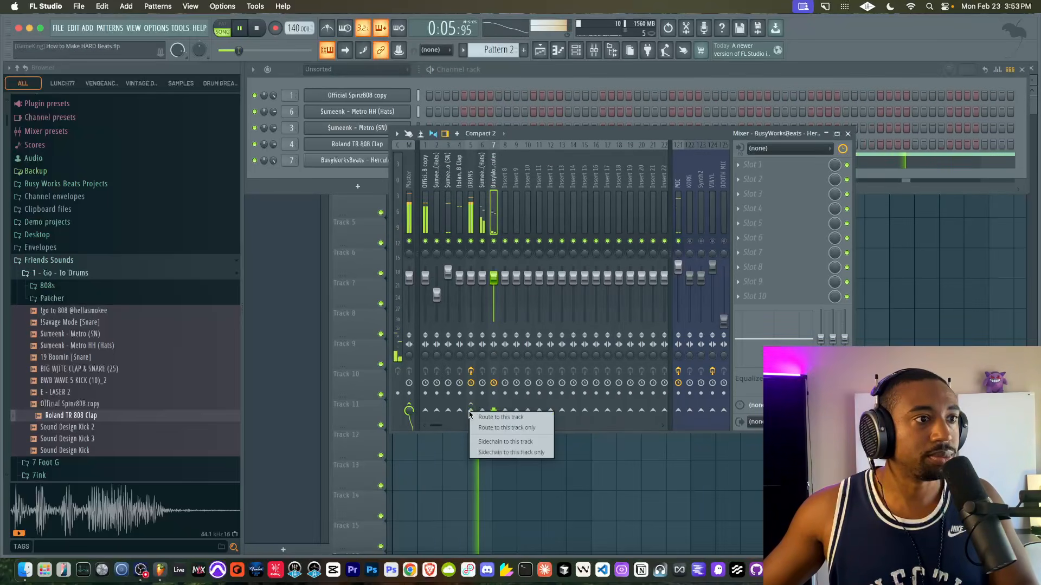
click(501, 427)
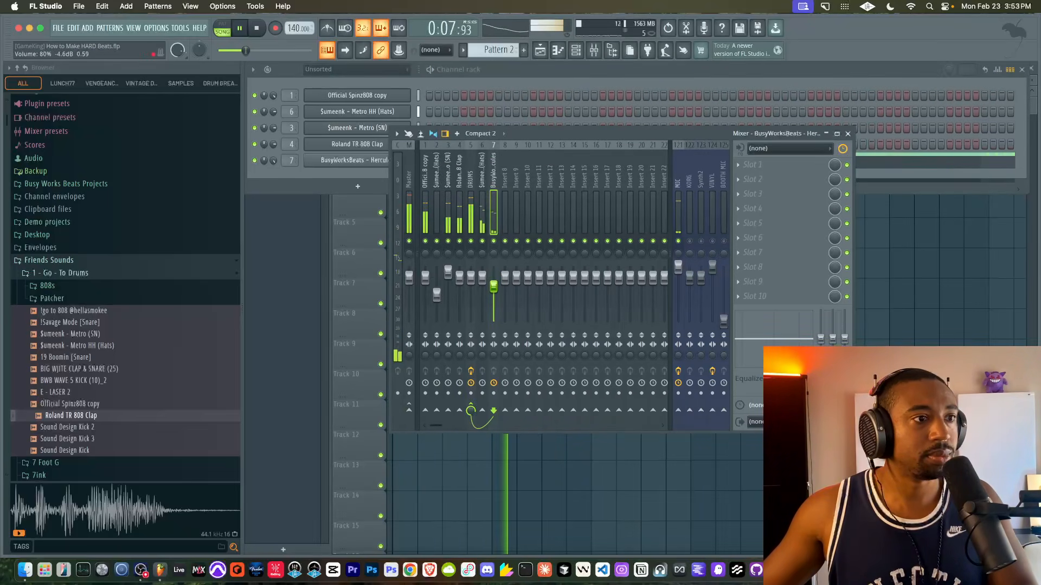
- Route the hi-hat mixer track 6 only to DRUMS at about -10.3 dB, and lower the Hercules track slightly
click(486, 206)
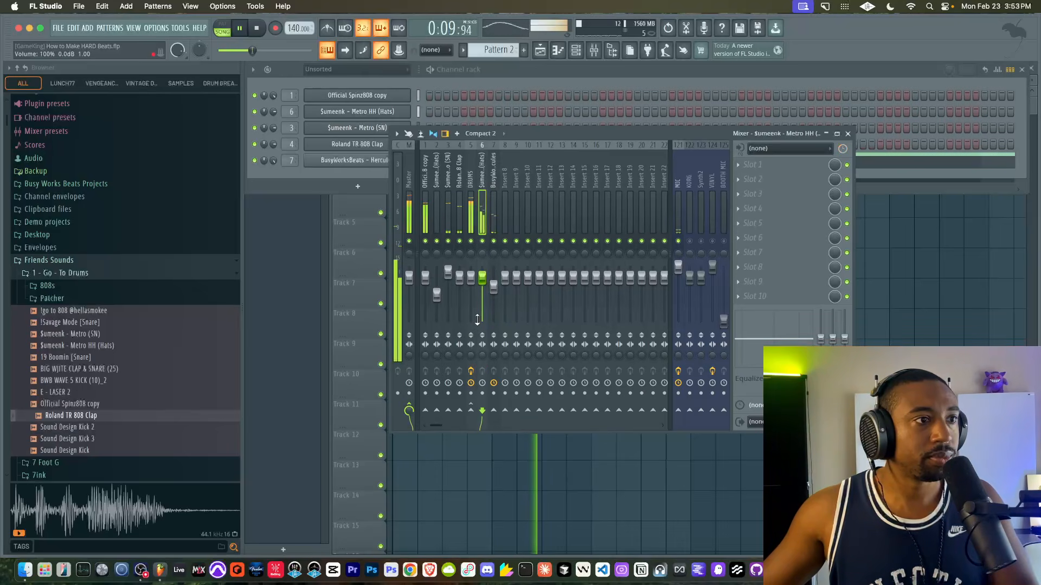
right_click(471, 410)
click(489, 428)
drag(482, 277, 482, 285)
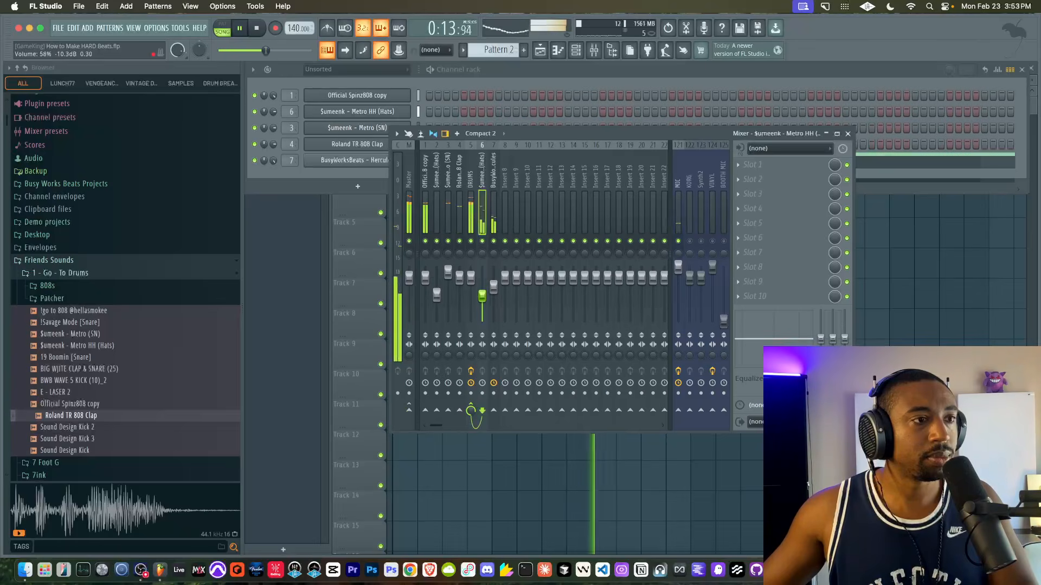
click(495, 222)
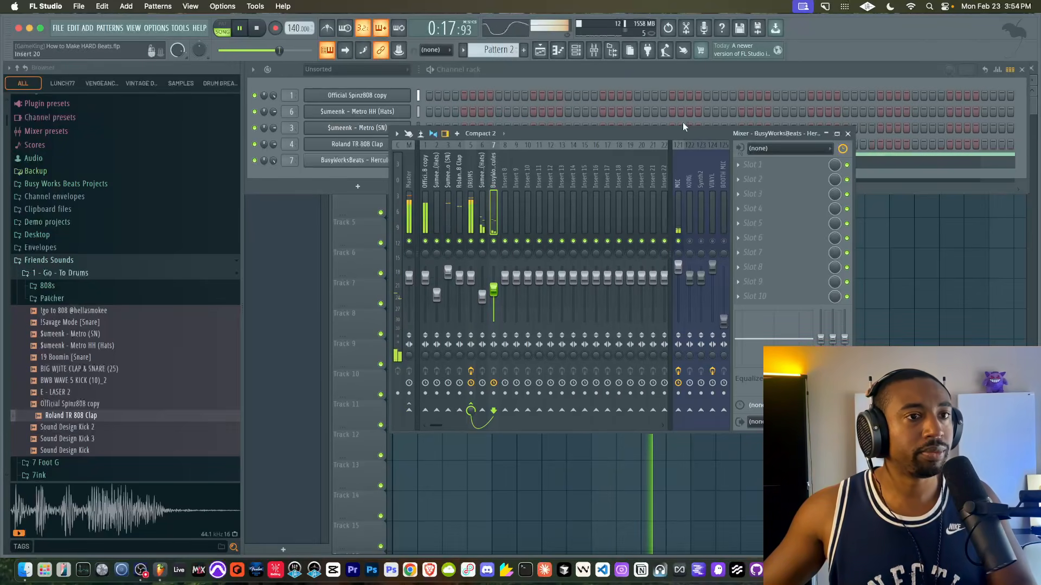
click(845, 133)
- Set Hercules' reverb mix level to about 0.54 and close the instrument
click(355, 160)
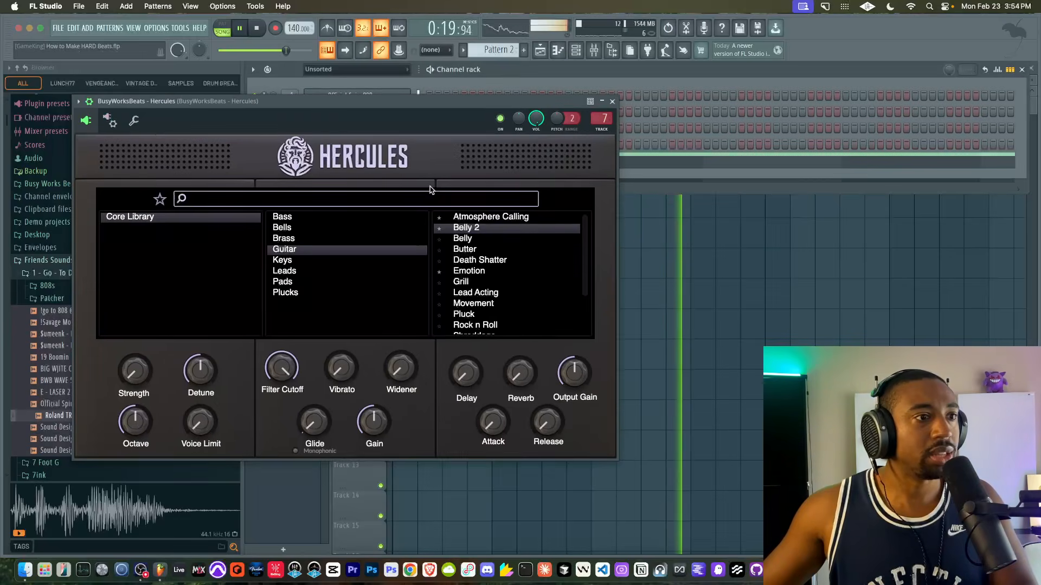
drag(524, 373, 525, 339)
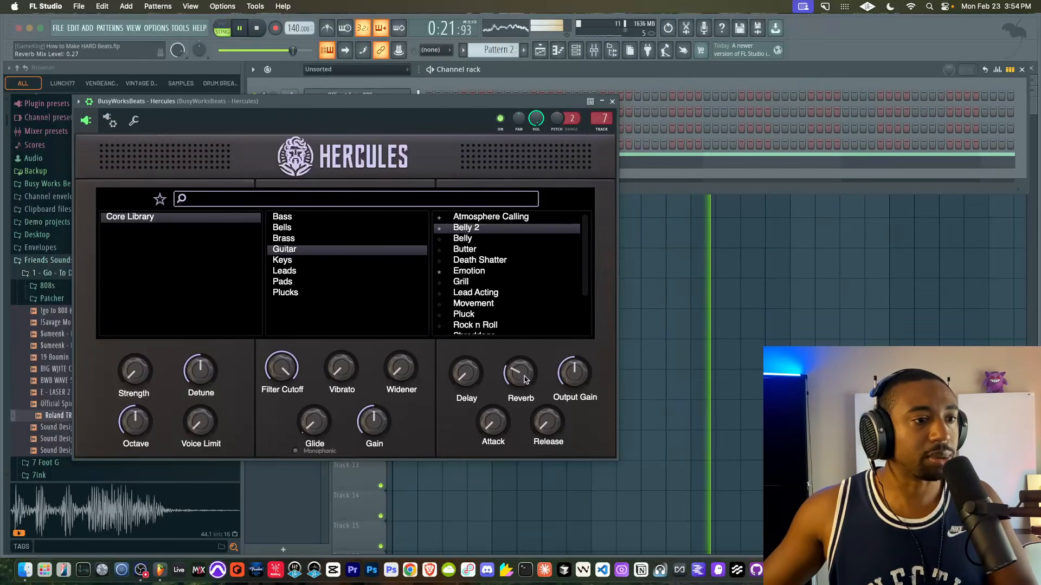
drag(523, 375, 521, 344)
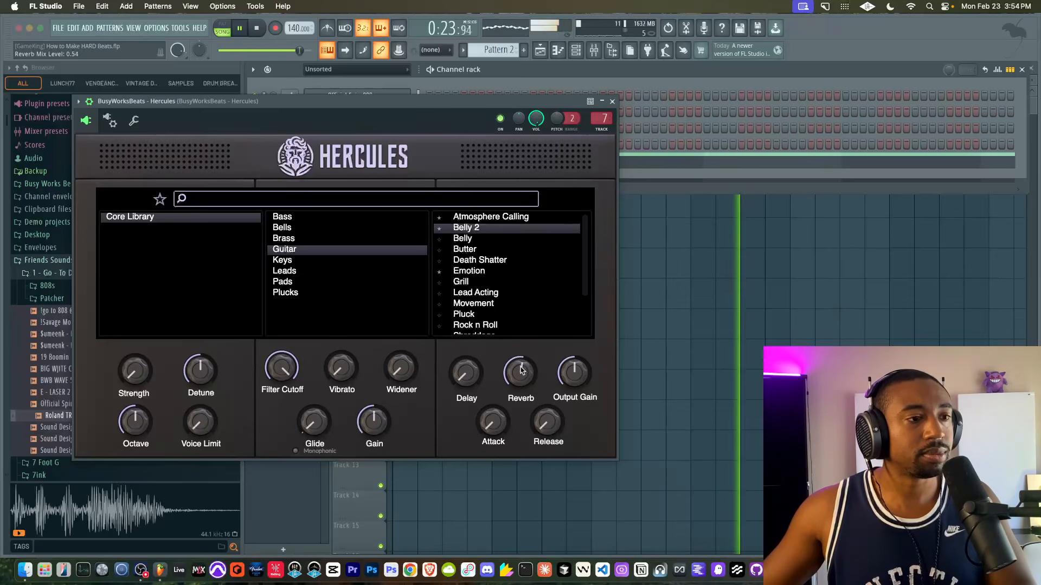
click(612, 102)
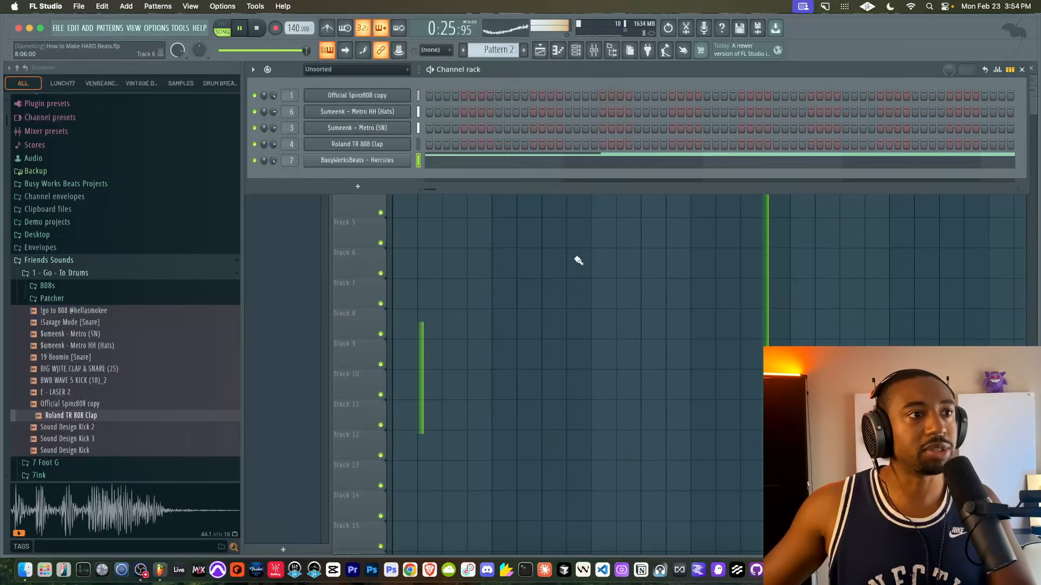
- Listen to the arrangement with the channel rack shown, and stop playback
right_click(578, 260)
key(F6)
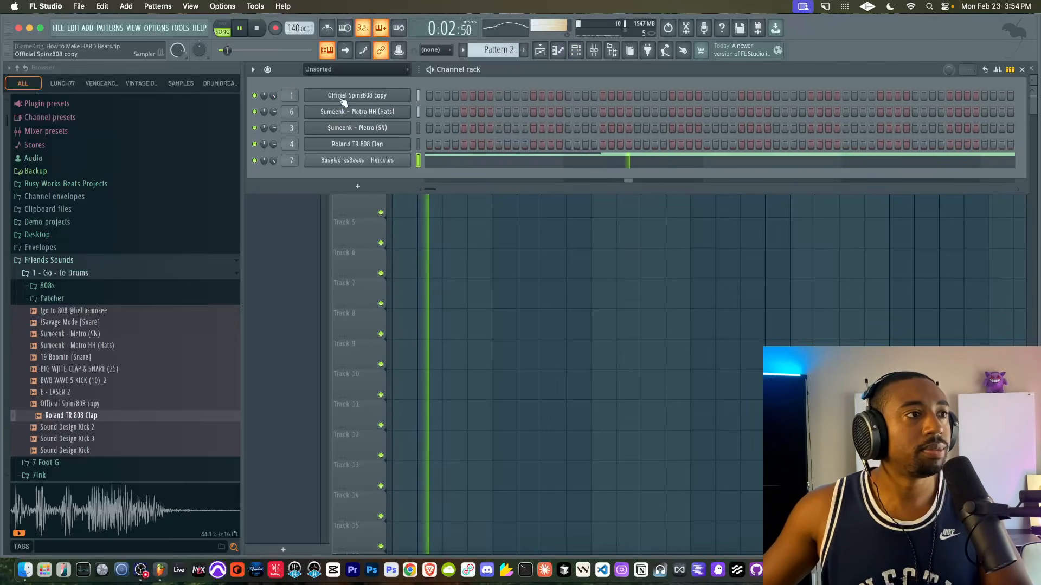
right_click(501, 248)
click(576, 57)
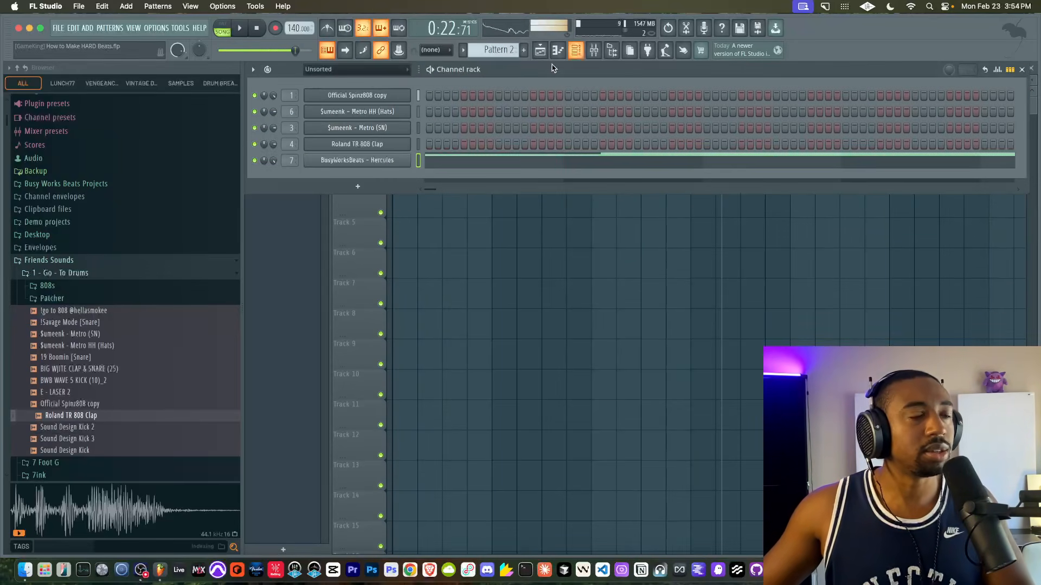
- Audition Pattern 1's Official Spinz808 notes in the piano roll, raise them one semitone and bring them down an octave
scroll(500, 48, up, 1)
right_click(394, 101)
click(431, 96)
key(space)
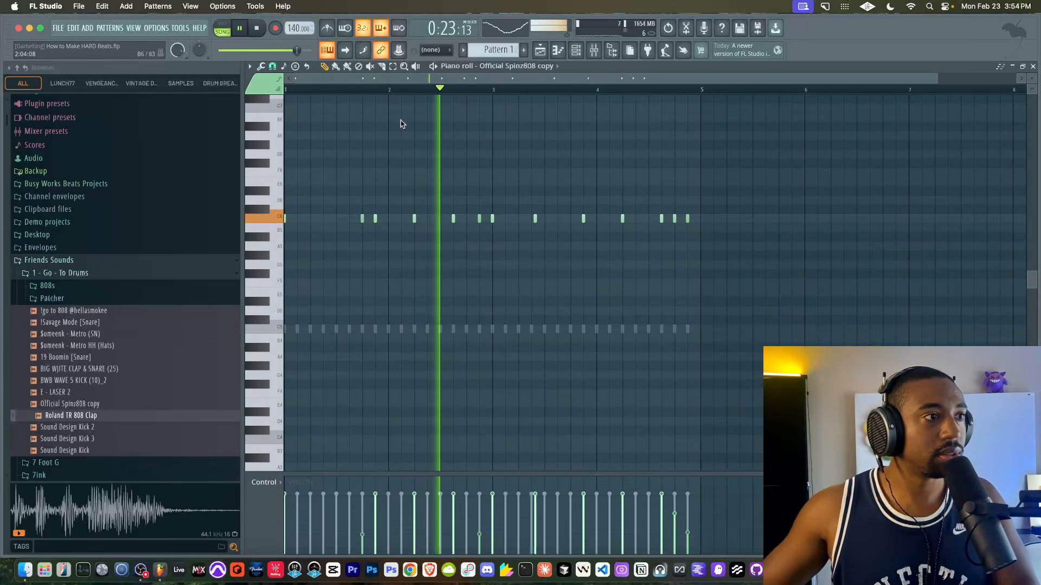
key(Up)
key(space)
key(space)
key(ctrl+Down)
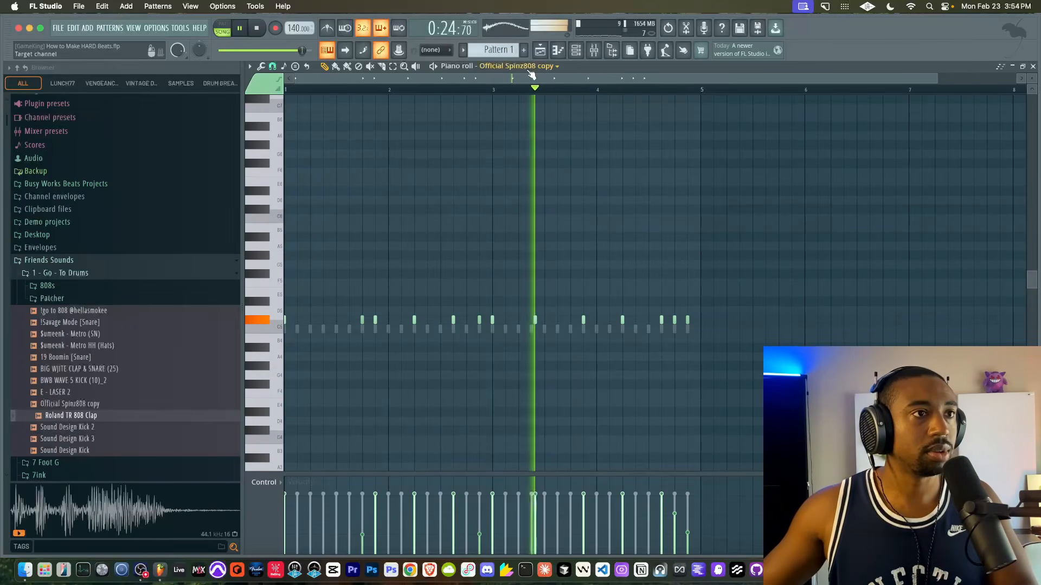
- Compare the DRUMS mixer track with and without its Air Pressure effect, and view the Tape effect's settings
key(F9)
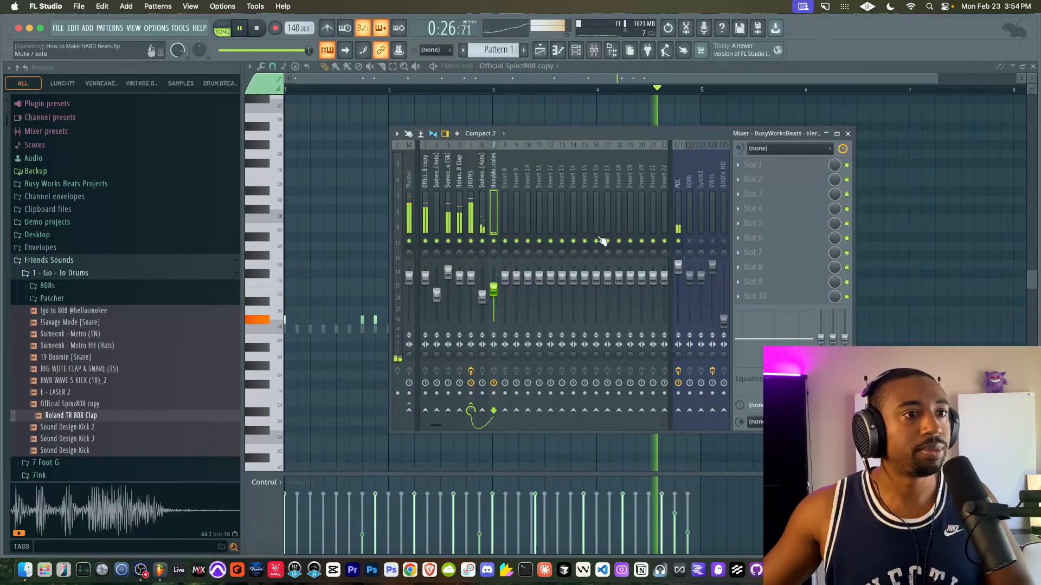
click(678, 241)
click(471, 183)
click(847, 165)
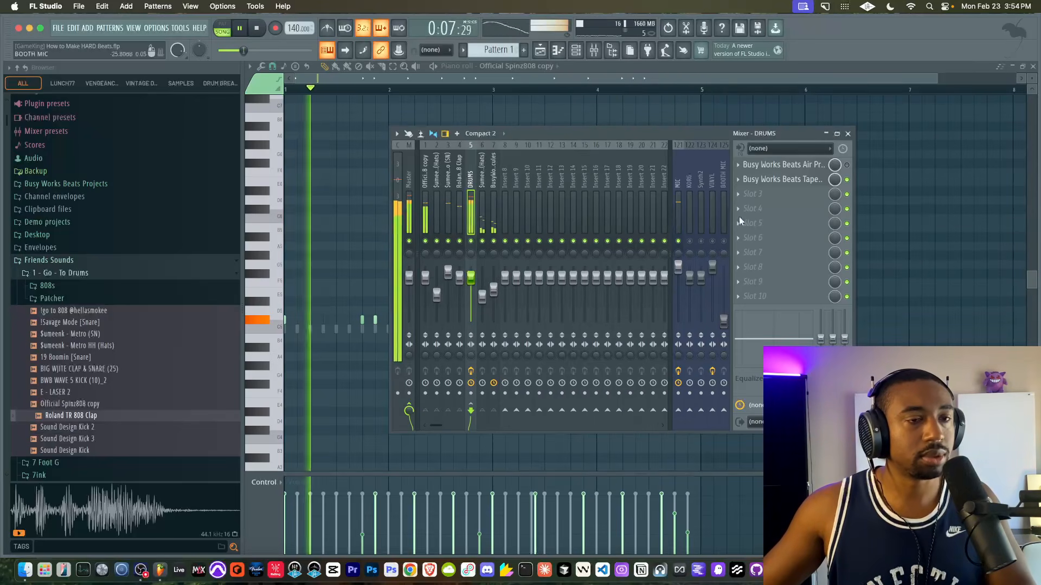
click(769, 180)
click(735, 100)
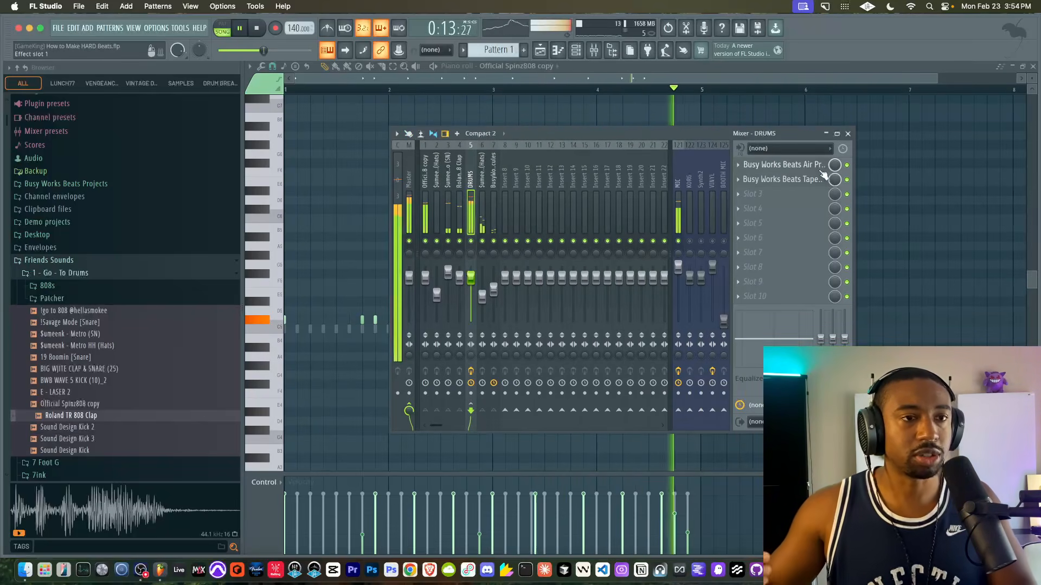
- Set Air Pressure's high shelf to 9.6 dB and side EQ to 6.5 dB on the DRUMS track, and close the plugin
click(808, 166)
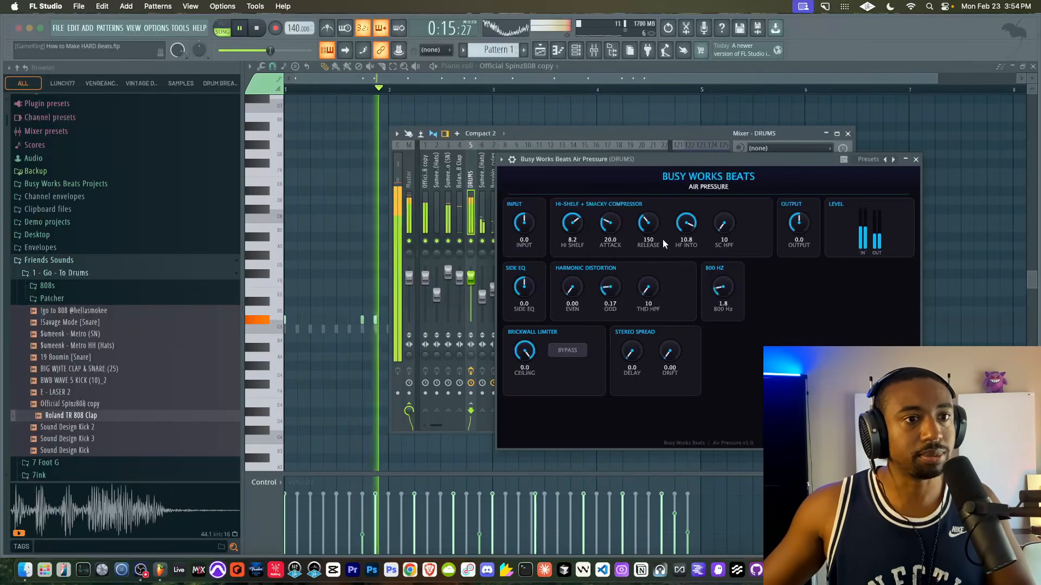
drag(572, 222, 573, 254)
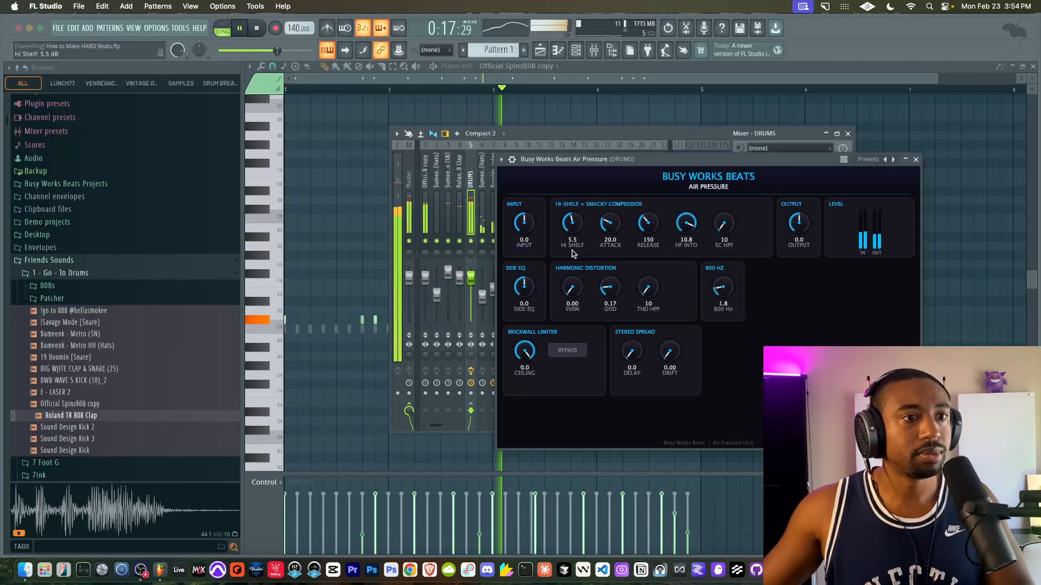
drag(575, 199, 580, 180)
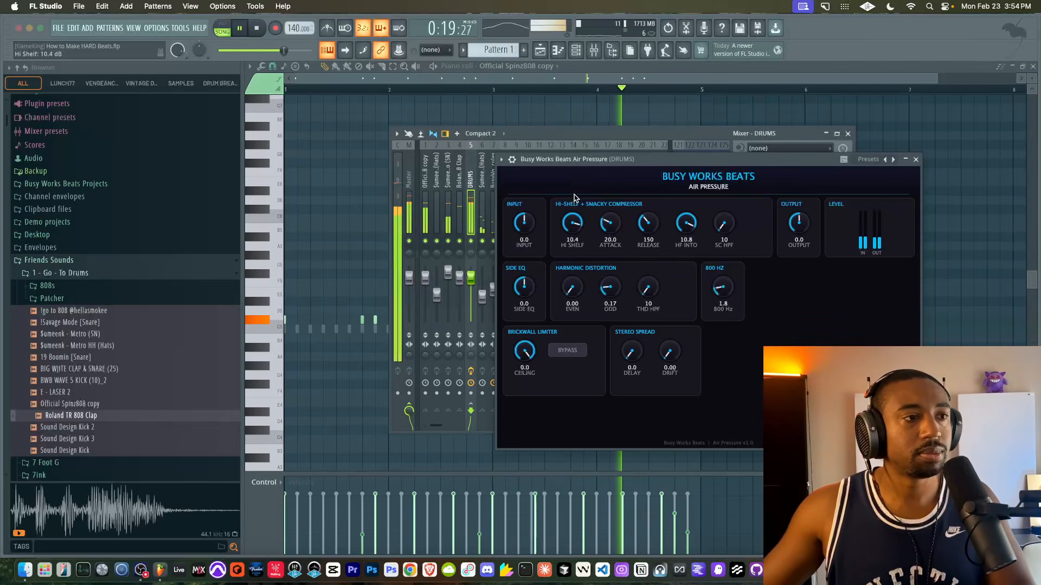
drag(572, 224, 572, 234)
drag(524, 287, 525, 239)
drag(524, 287, 526, 302)
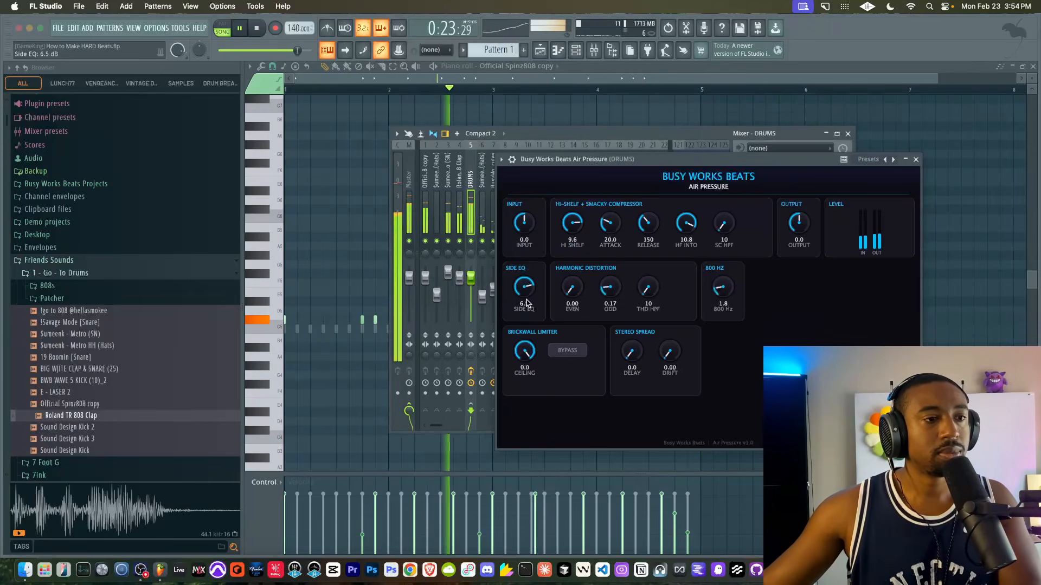
click(916, 160)
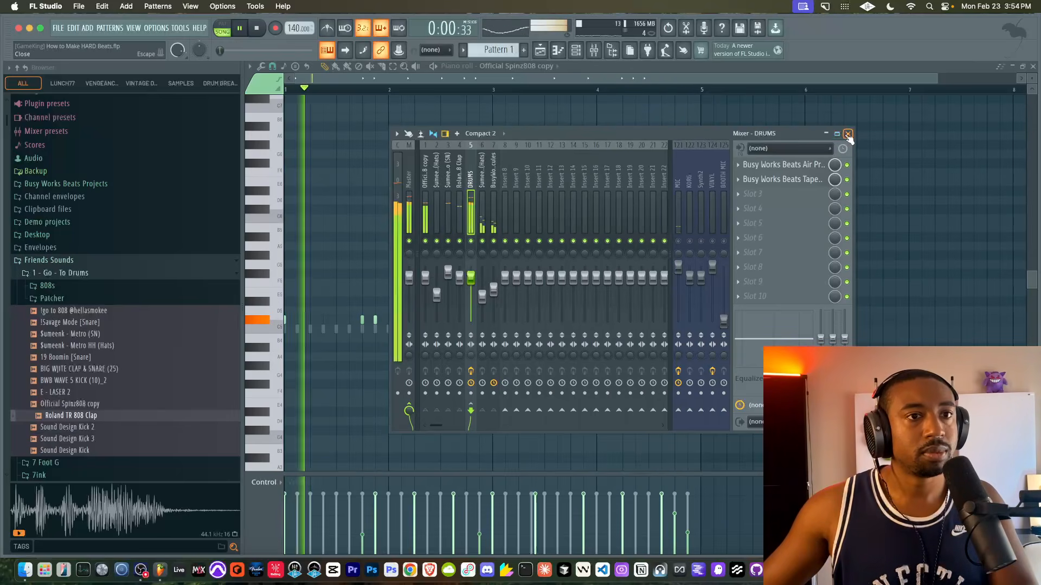
- Shorten the Official Spinz808 copy sample with a quick fade-out of 43% and close its channel settings
click(847, 133)
click(1032, 67)
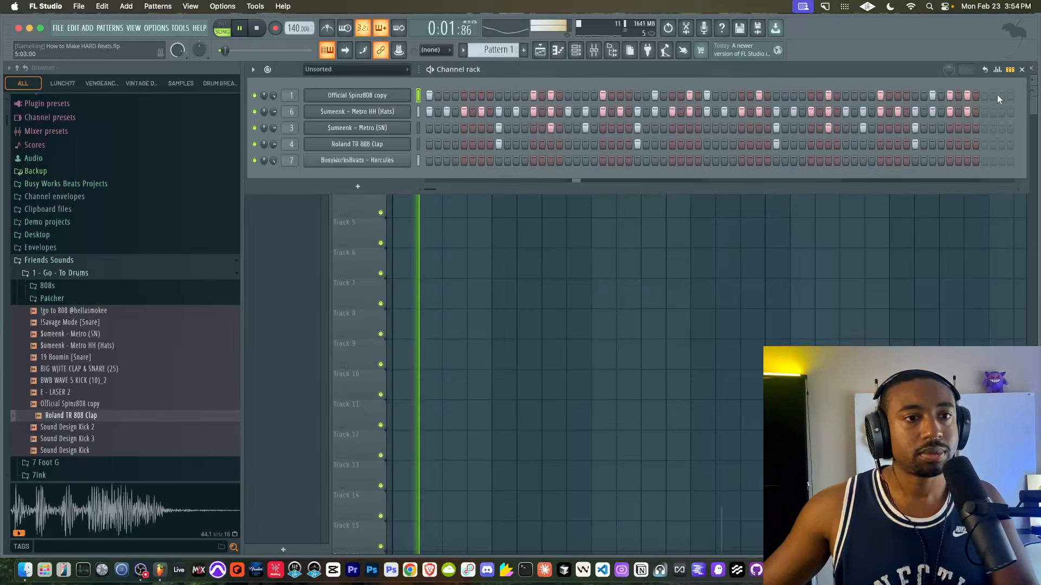
click(1021, 69)
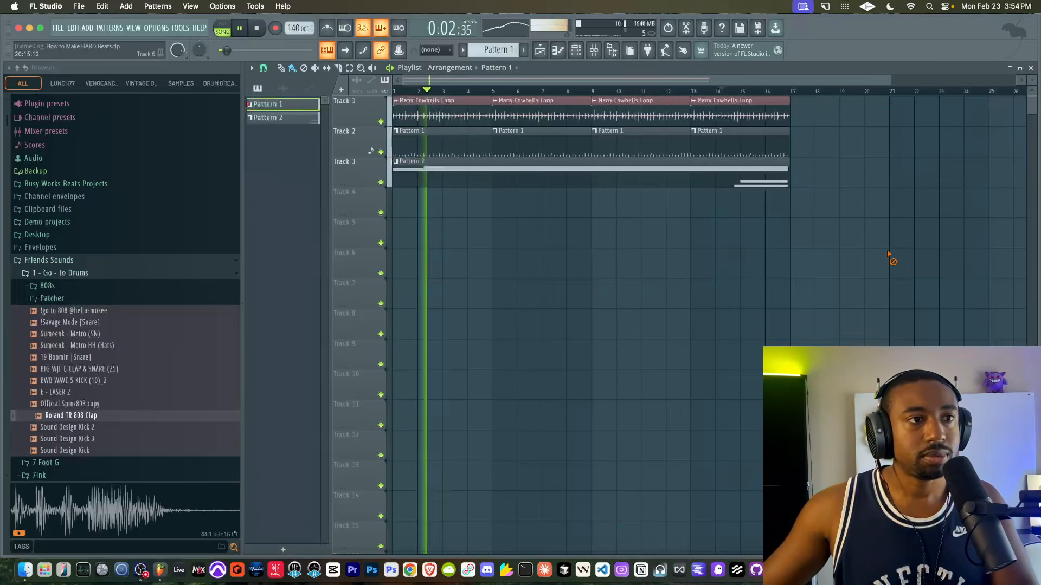
click(578, 51)
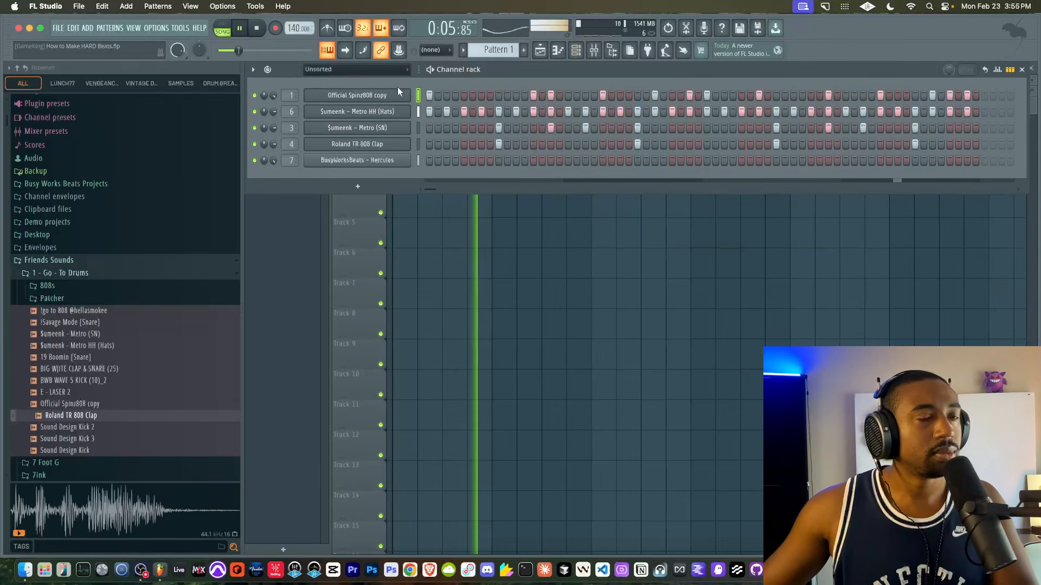
key(F9)
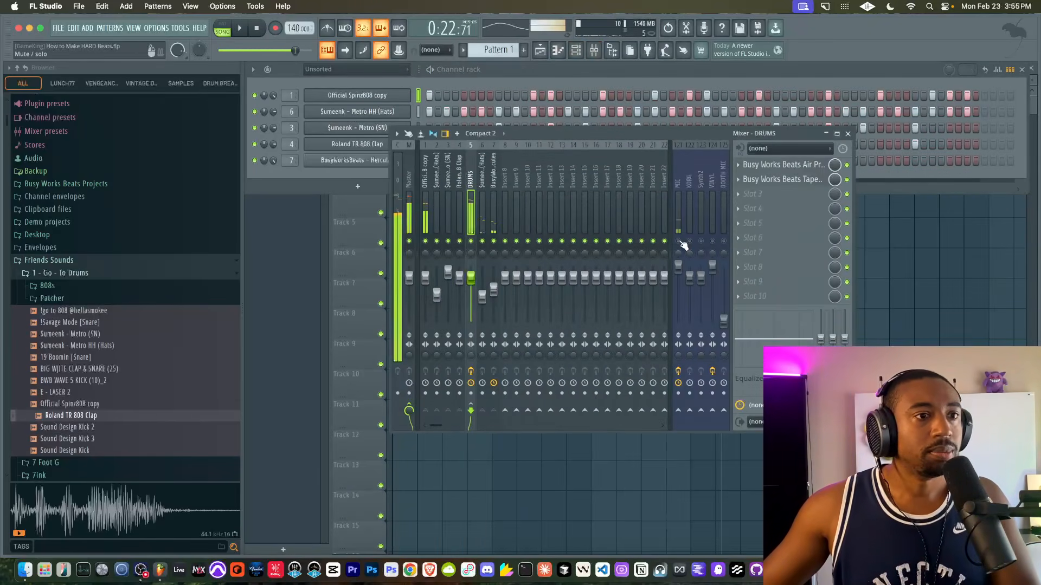
click(363, 99)
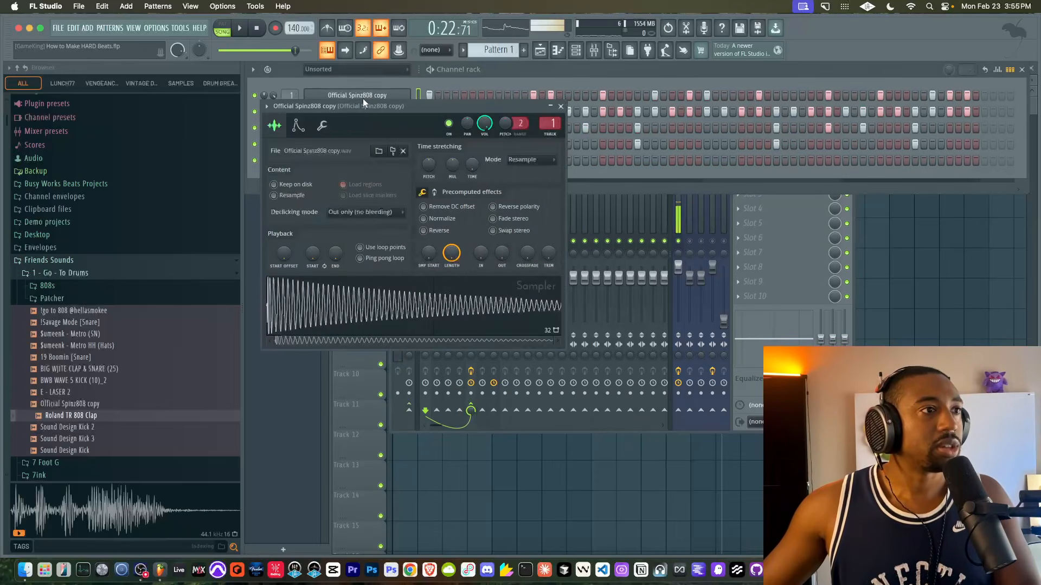
drag(505, 255, 505, 232)
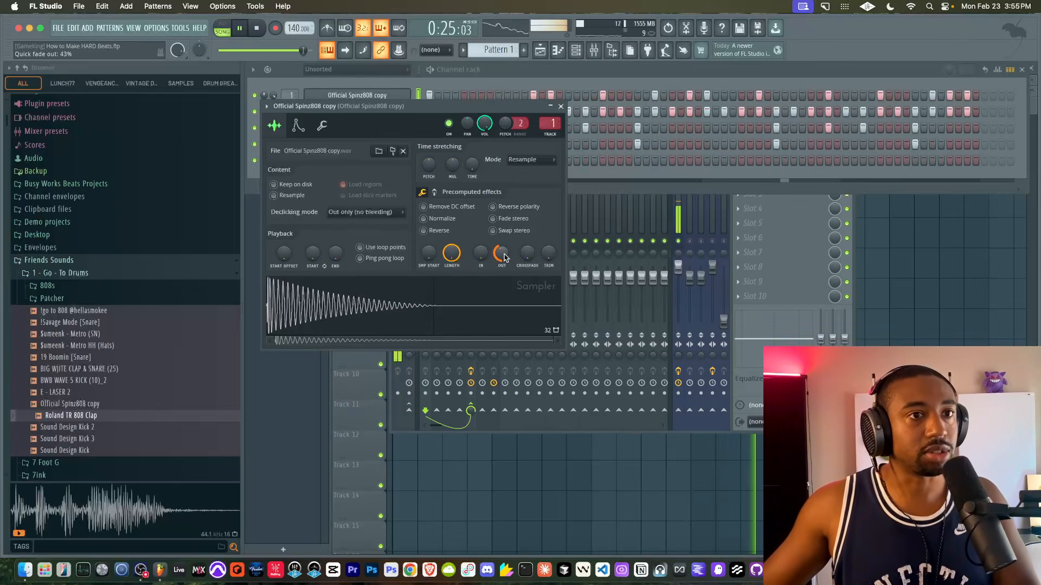
click(560, 106)
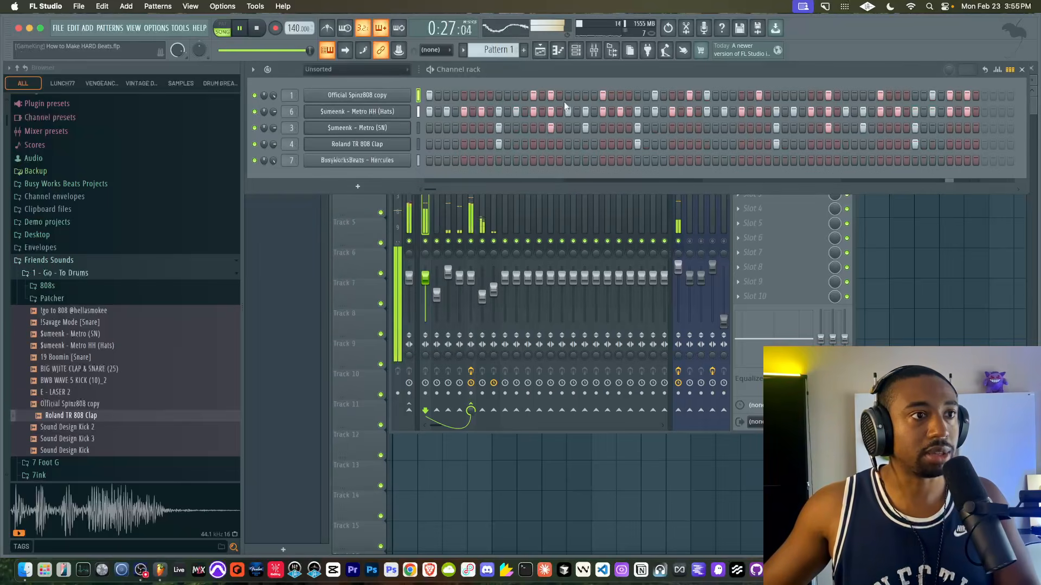
- Set Air Pressure's odd harmonic distortion to 0.00 and 800 Hz boost to 0.0 dB on DRUMS, and close the plugin
click(679, 242)
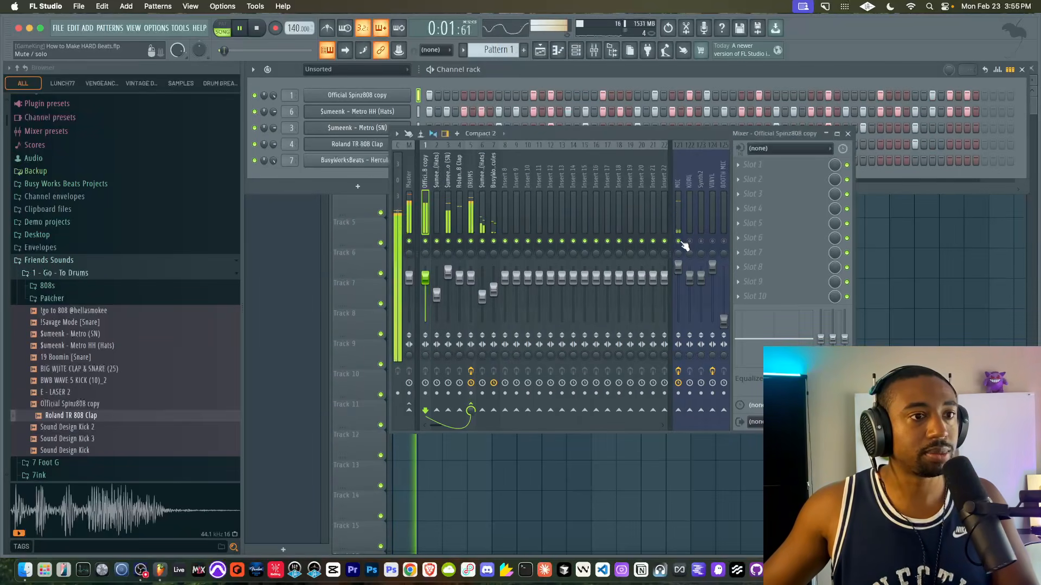
click(848, 134)
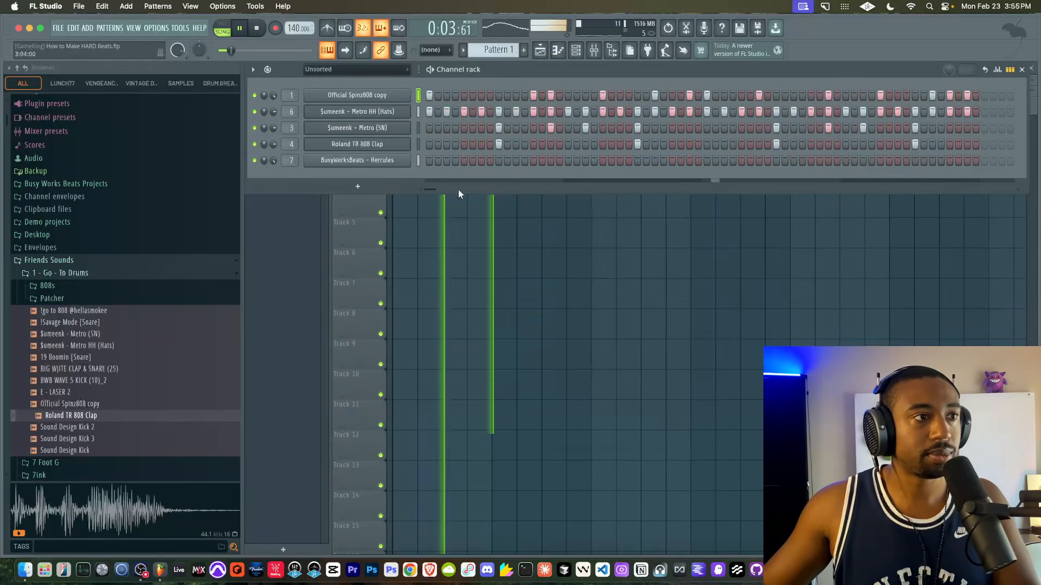
click(593, 51)
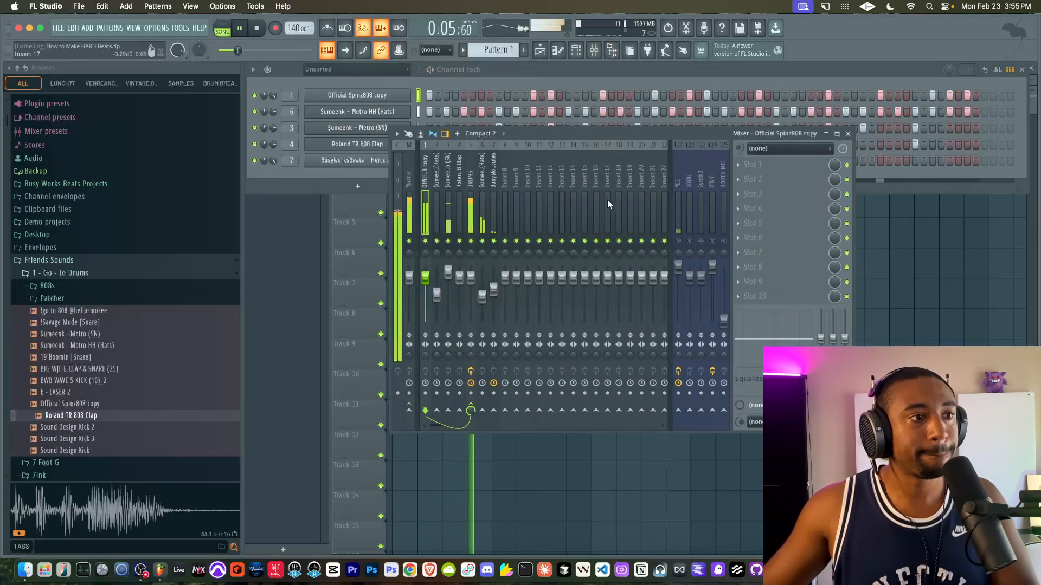
click(471, 204)
click(786, 165)
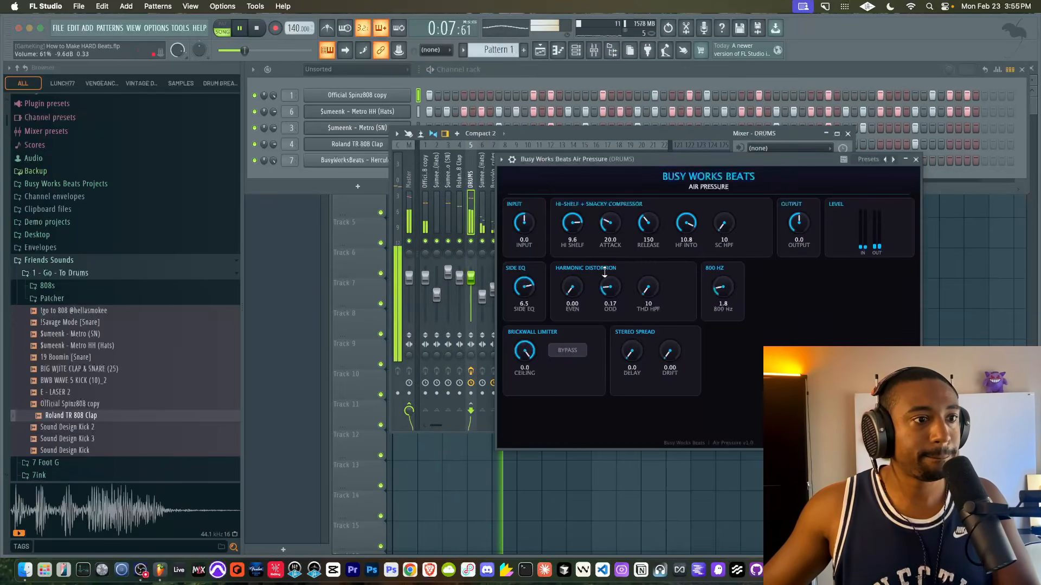
drag(600, 271, 581, 337)
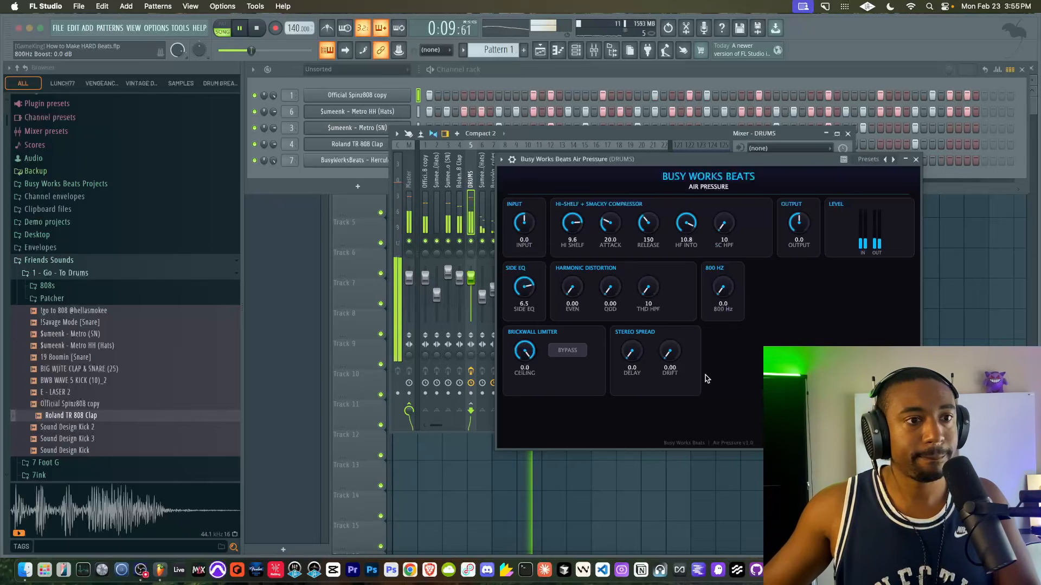
click(916, 160)
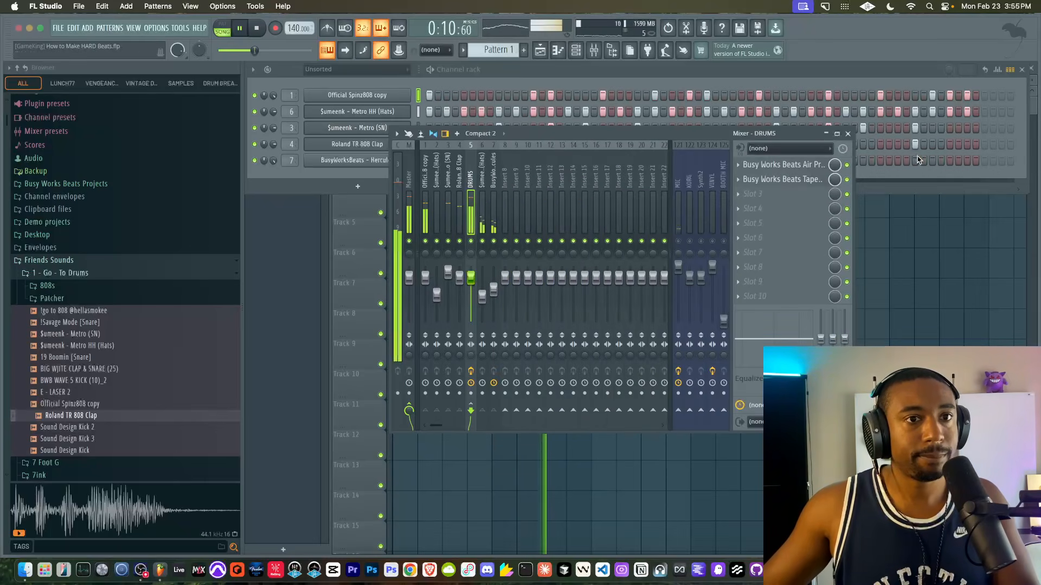
- Insert Busy Works Beats Expander in the third effect slot of DRUMS and move its window beside the effect slots
click(773, 195)
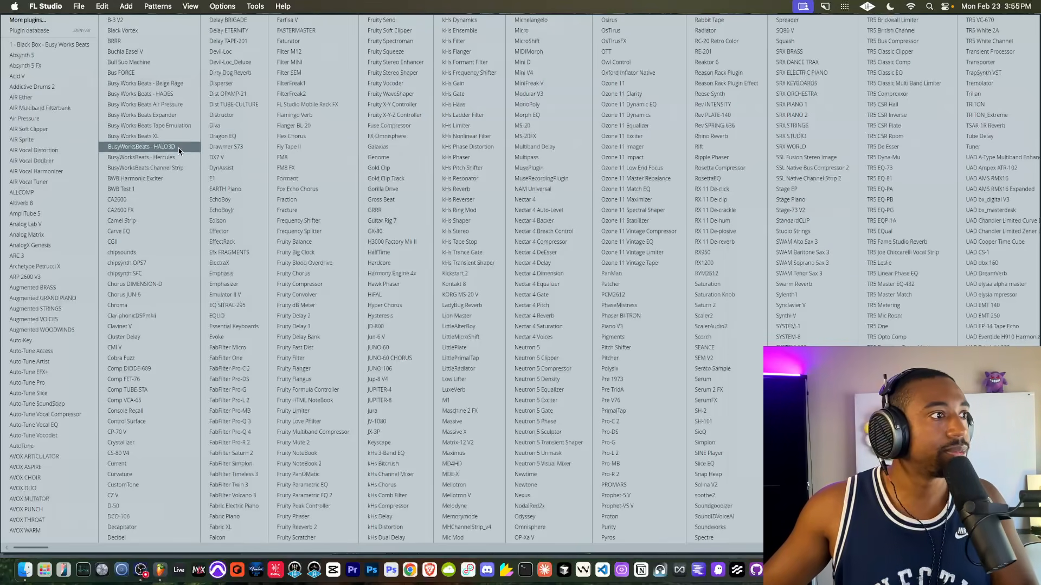
click(191, 116)
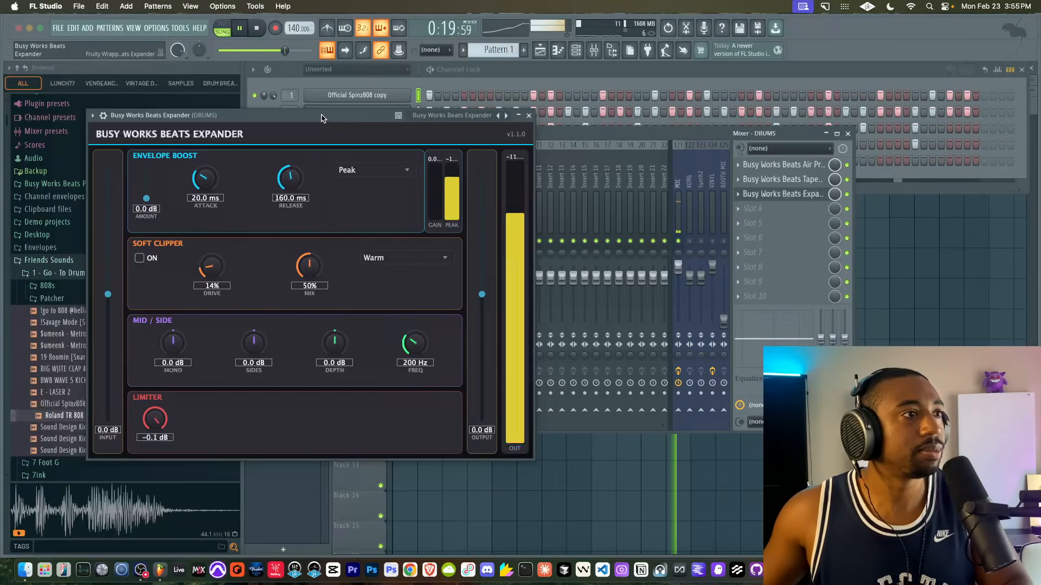
drag(321, 115, 502, 141)
- Set the Expander's input to -3.7 dB, output to -1.8 dB and envelope boost amount to 12.6 dB, and enable the soft clipper
drag(662, 316, 662, 330)
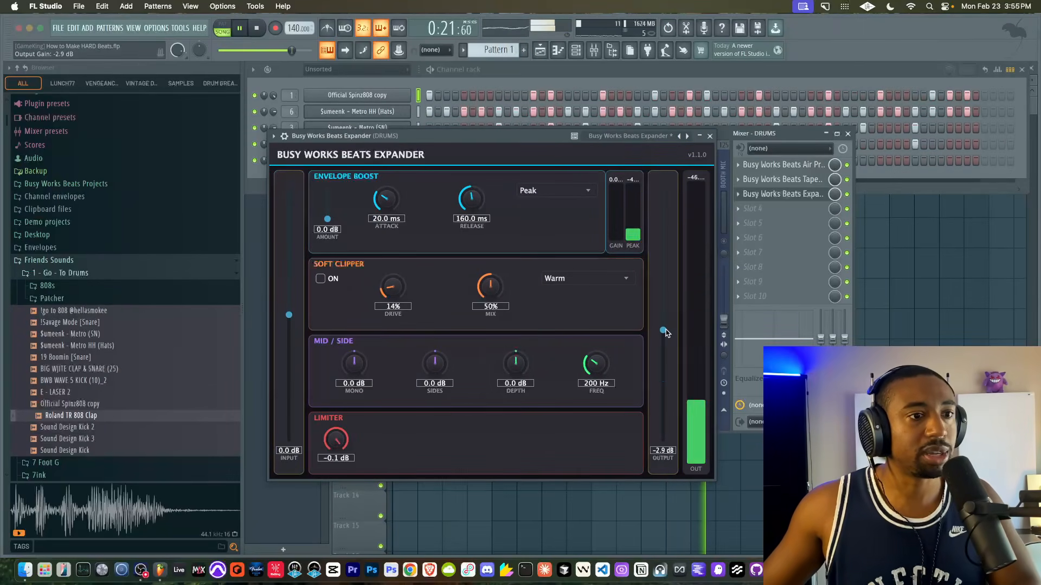
drag(292, 321, 292, 340)
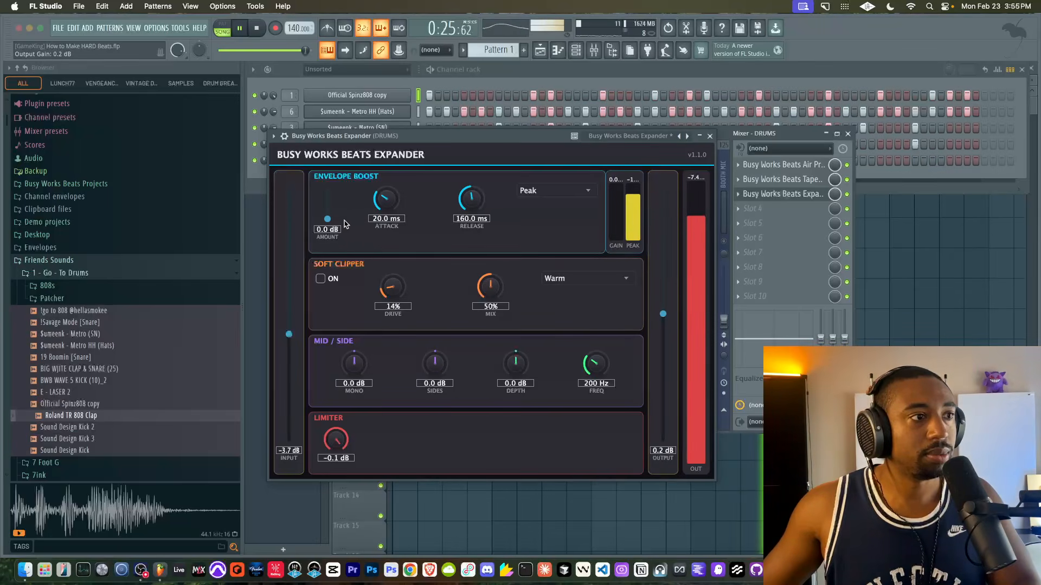
drag(328, 219, 333, 203)
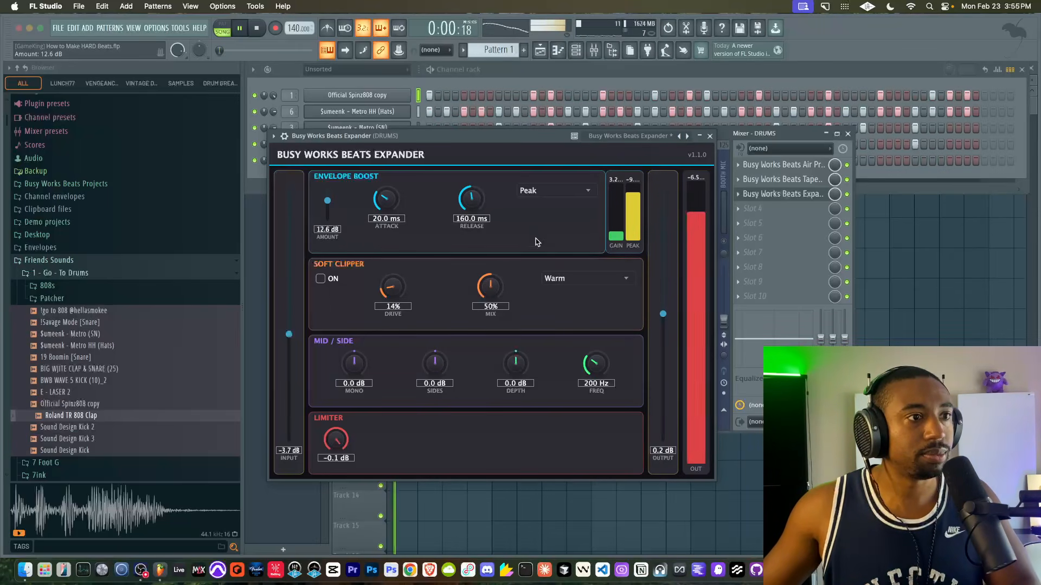
drag(662, 314, 662, 325)
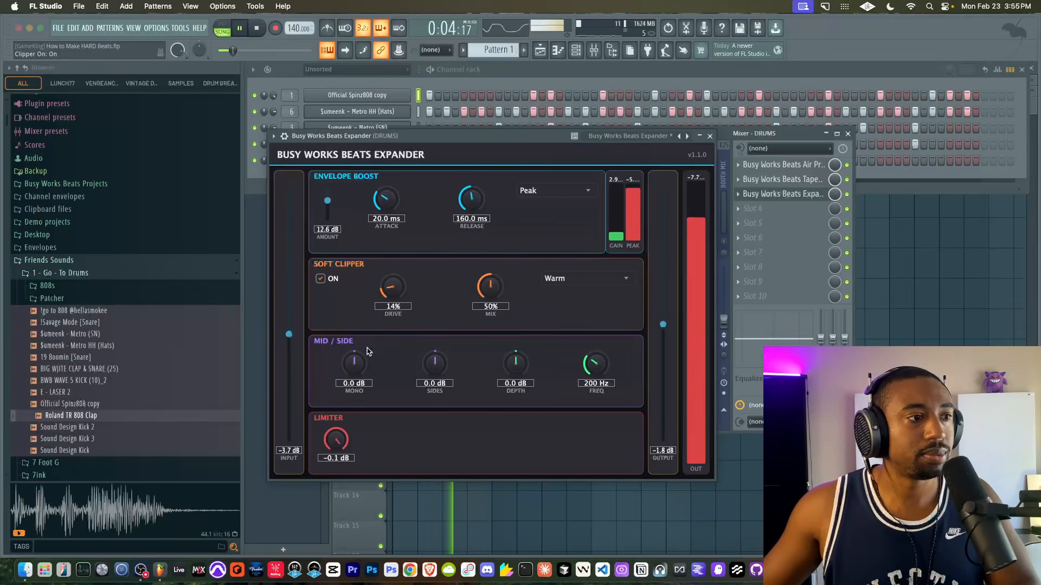
- Try boosting the Expander's sides, reset them to 0.0 dB, and set depth to 10.4 dB and output to 0.8 dB
drag(439, 370, 439, 347)
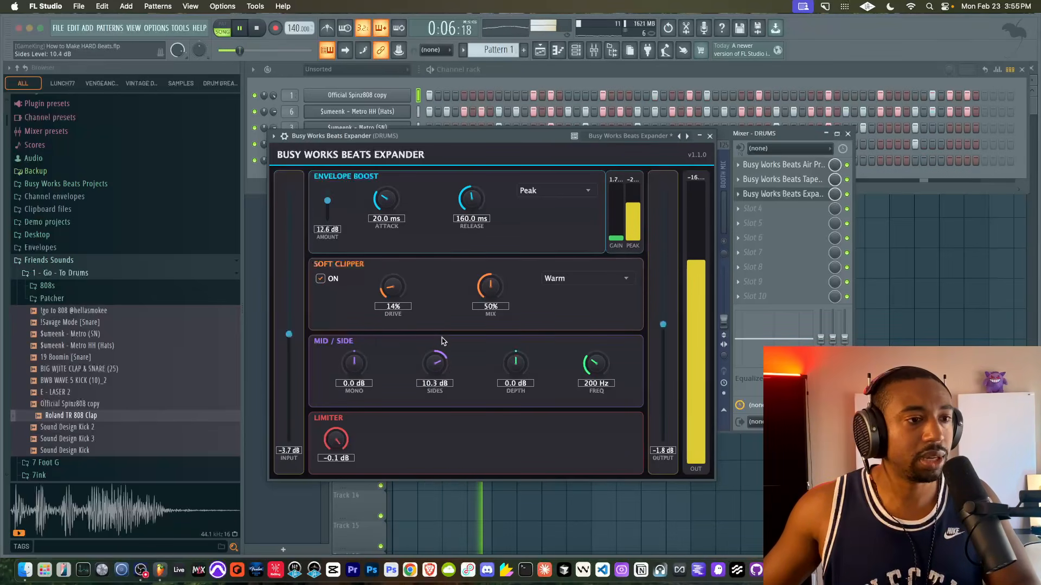
drag(518, 367, 515, 324)
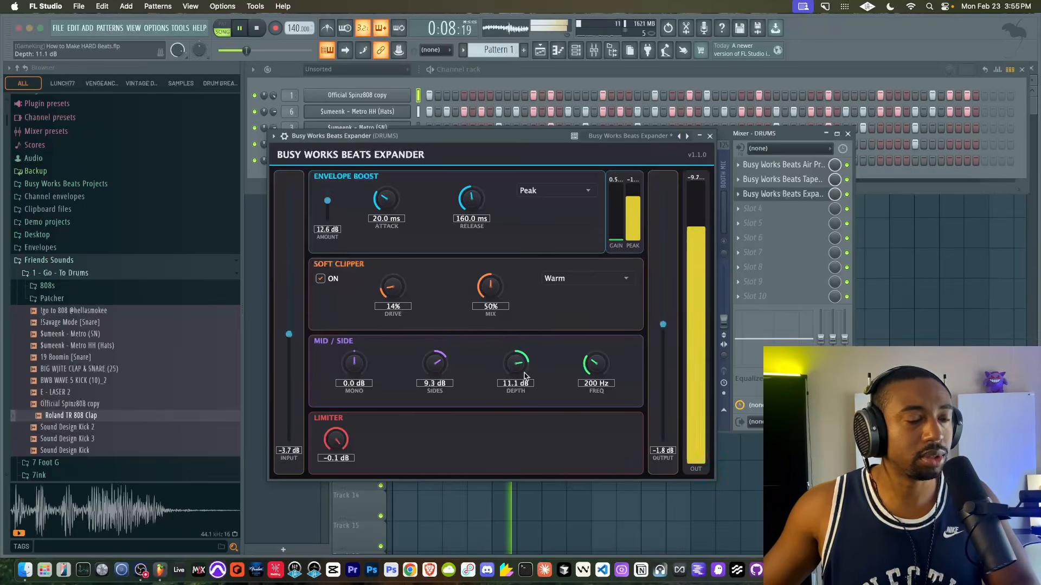
double_click(437, 366)
drag(516, 365, 514, 368)
drag(286, 336, 287, 338)
drag(662, 324, 662, 310)
- Compare the soft clipper's tones, choose Edge, and set the clipper mix to 53%
click(587, 279)
click(564, 306)
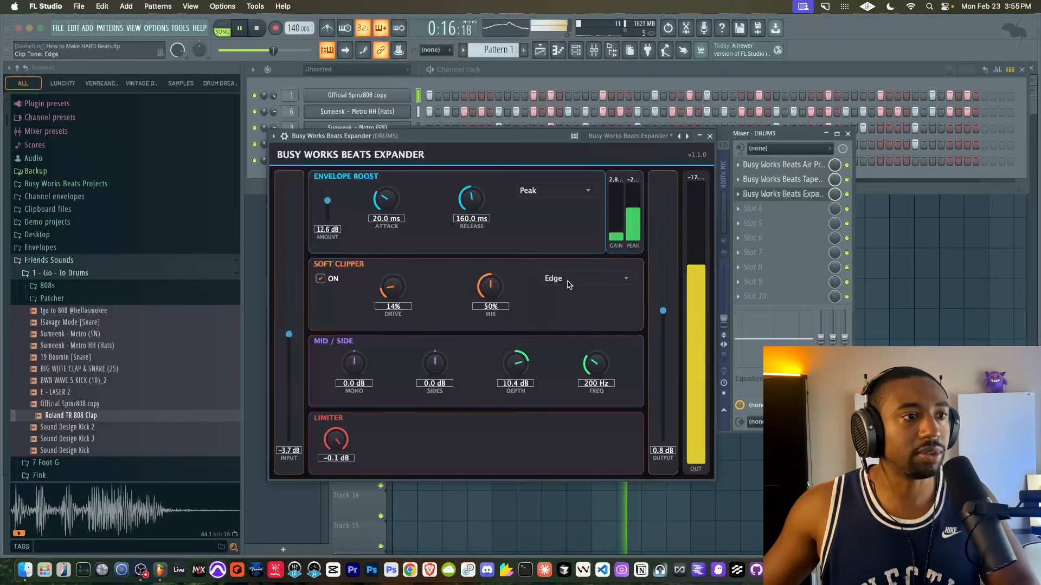
click(567, 282)
click(564, 319)
click(567, 279)
click(565, 306)
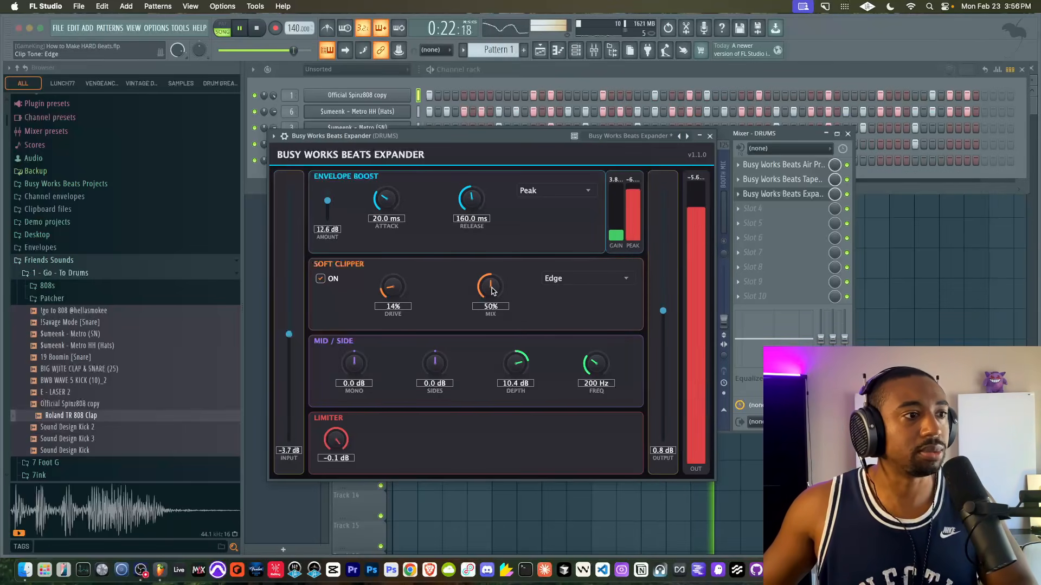
drag(492, 215, 489, 240)
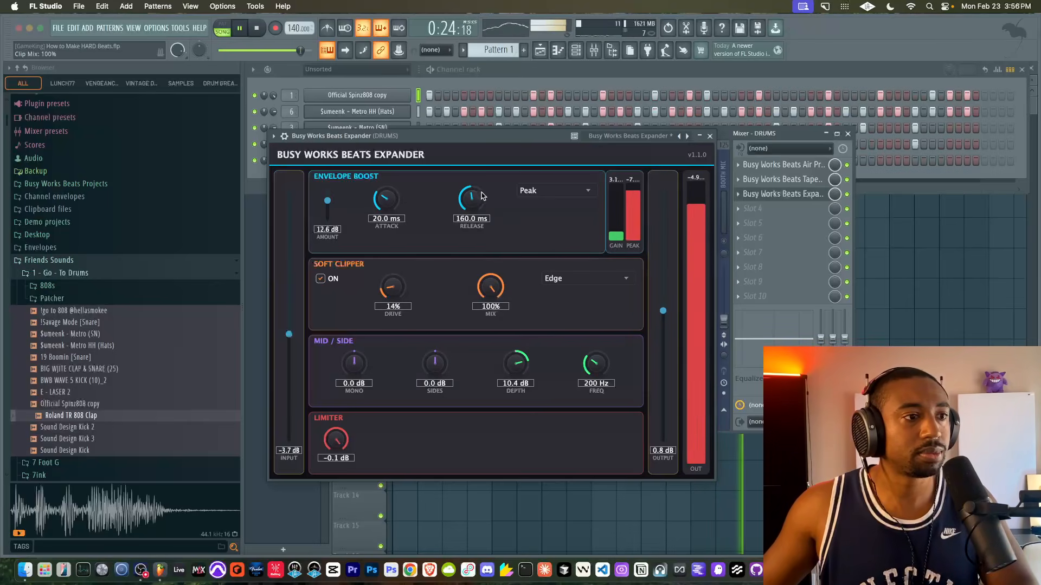
drag(486, 290, 448, 364)
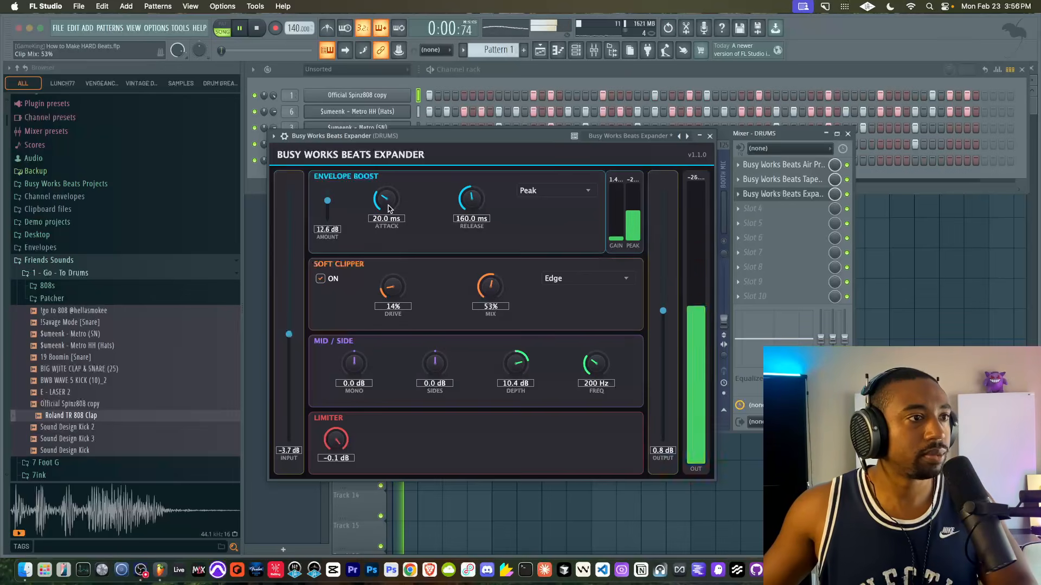
- Compare the DRUMS bus with the Expander bypassed and enabled, and raise the Expander's output to 3.3 dB
click(284, 136)
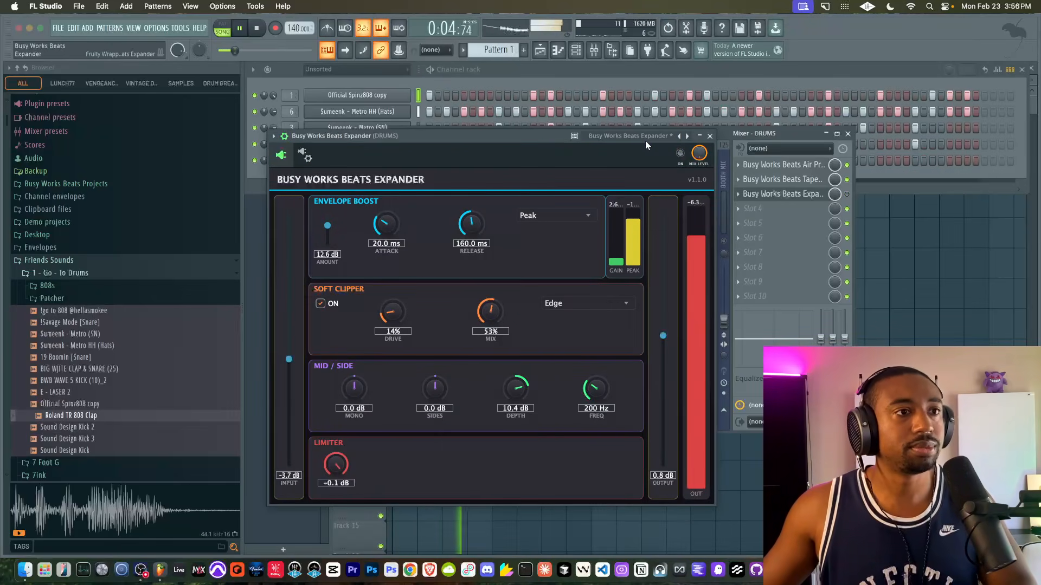
click(680, 155)
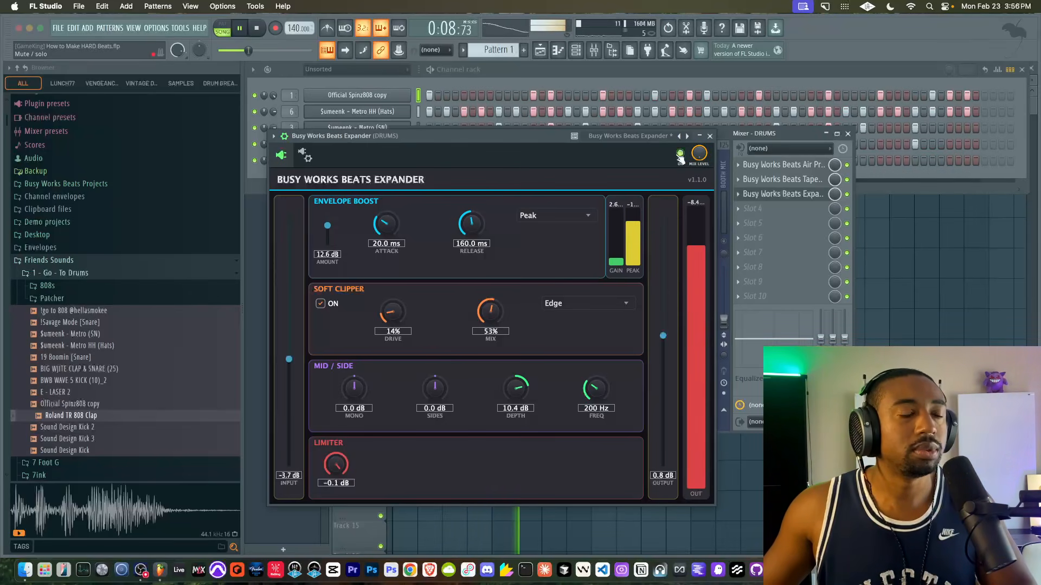
drag(666, 341, 665, 324)
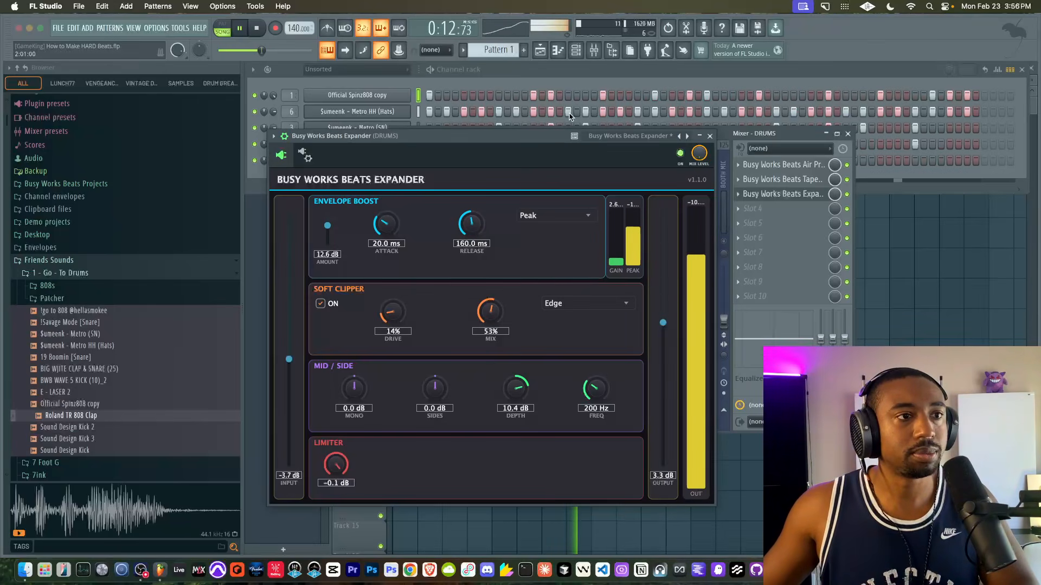
- Lower the Expander's output, set its limiter to -3.3 dB, and move its window clear of the drum inserts
drag(535, 138, 429, 245)
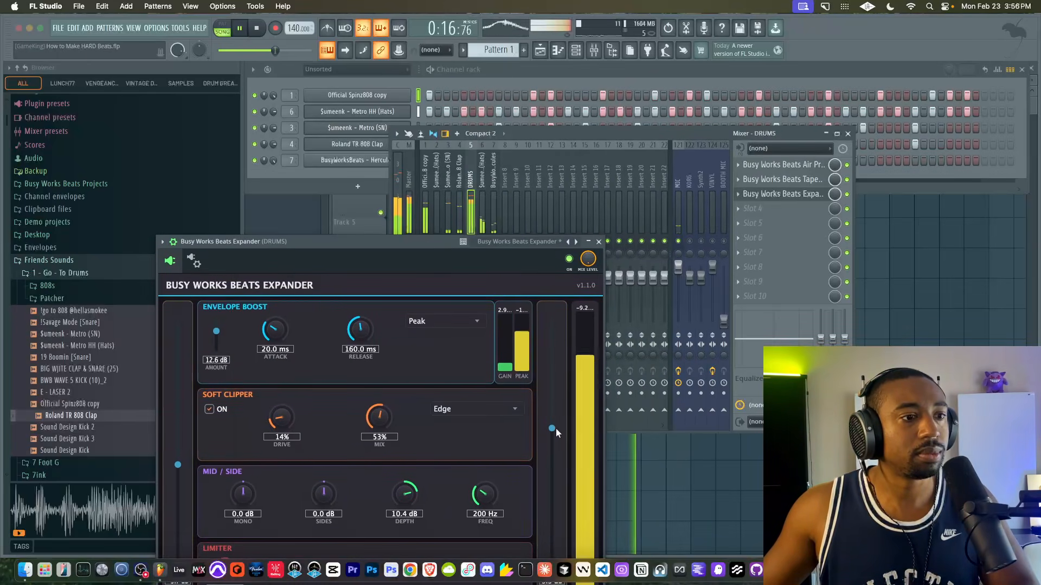
drag(556, 428, 556, 445)
drag(439, 246, 802, 123)
drag(588, 448, 581, 474)
drag(668, 123, 643, 107)
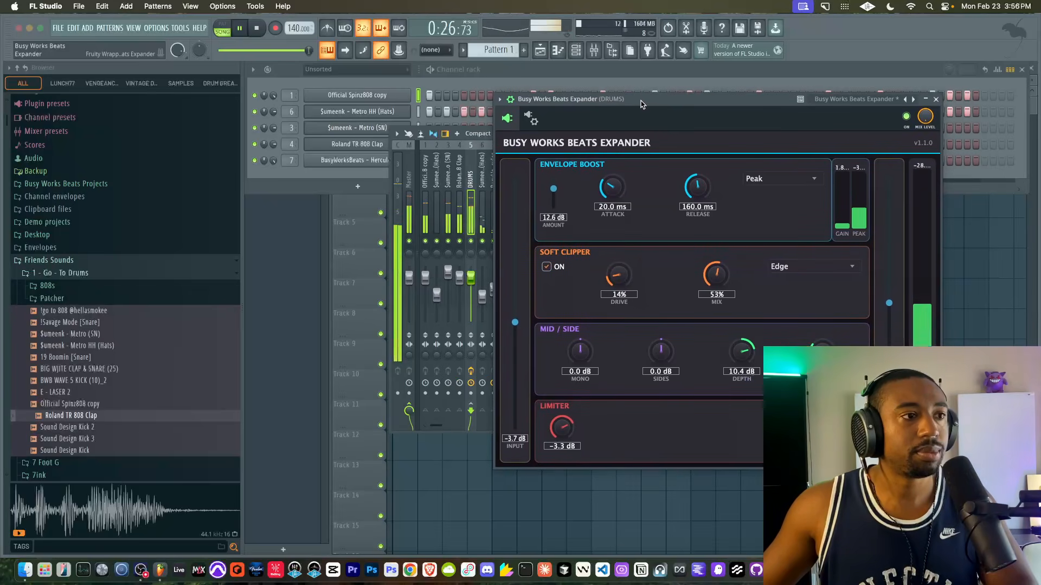
- Select the 808's mixer insert, set the Official Spinz808 copy channel volume to 79%, and restart playback
click(426, 218)
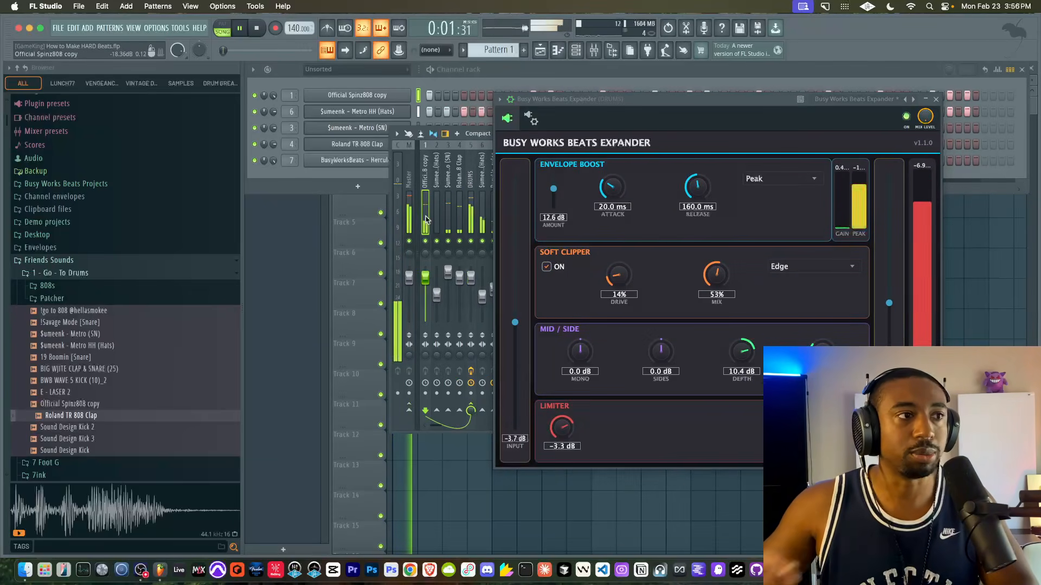
mouse_move(273, 96)
mouse_down()
mouse_move(273, 107)
mouse_move(273, 98)
mouse_up()
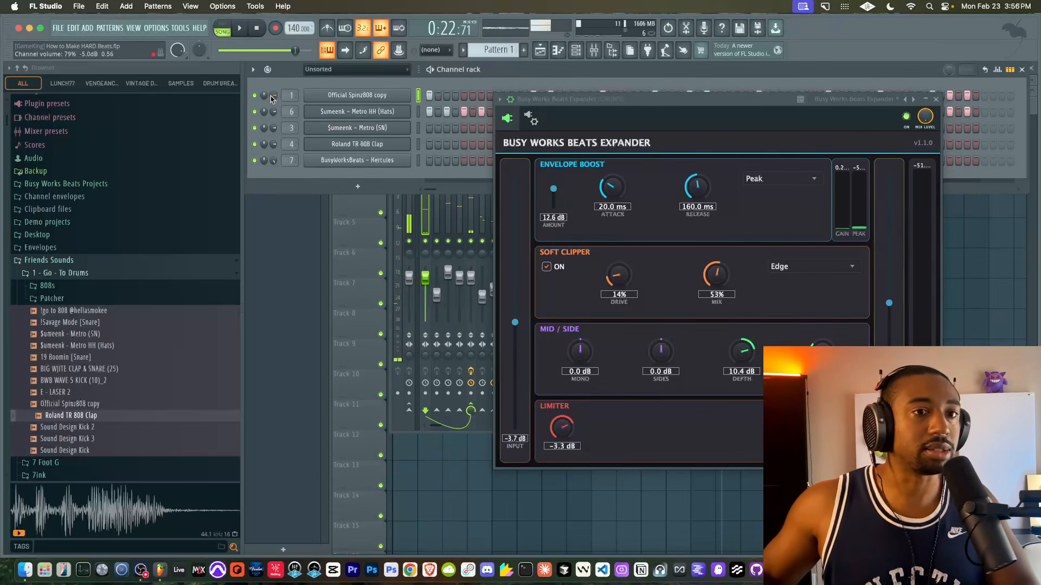
key(space)
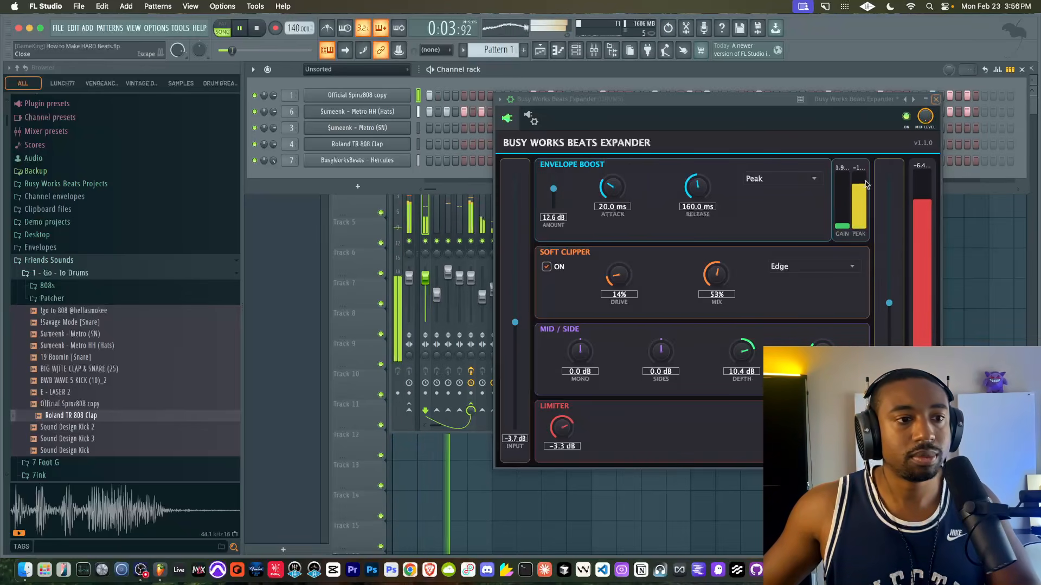
- Set the Expander's sides to 1.0 dB, close it, and compare DRUMS with its effects bypassed and enabled
drag(664, 365, 659, 352)
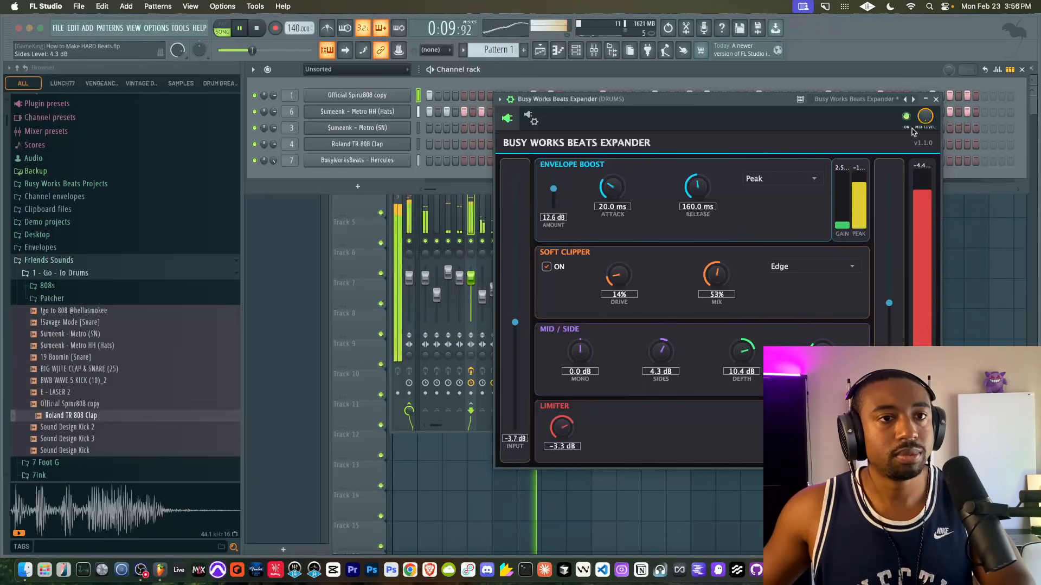
drag(665, 356, 665, 380)
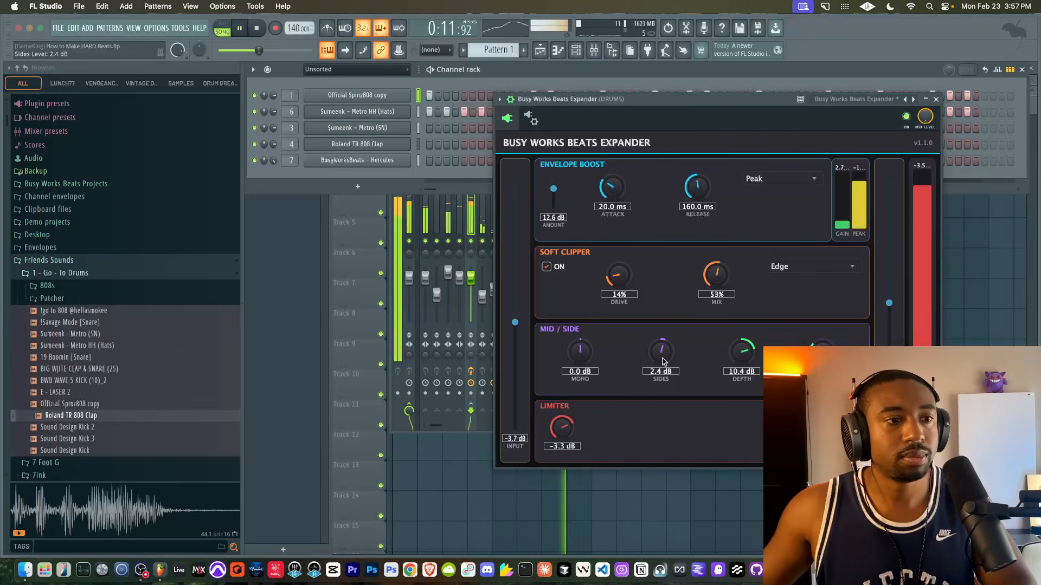
click(935, 100)
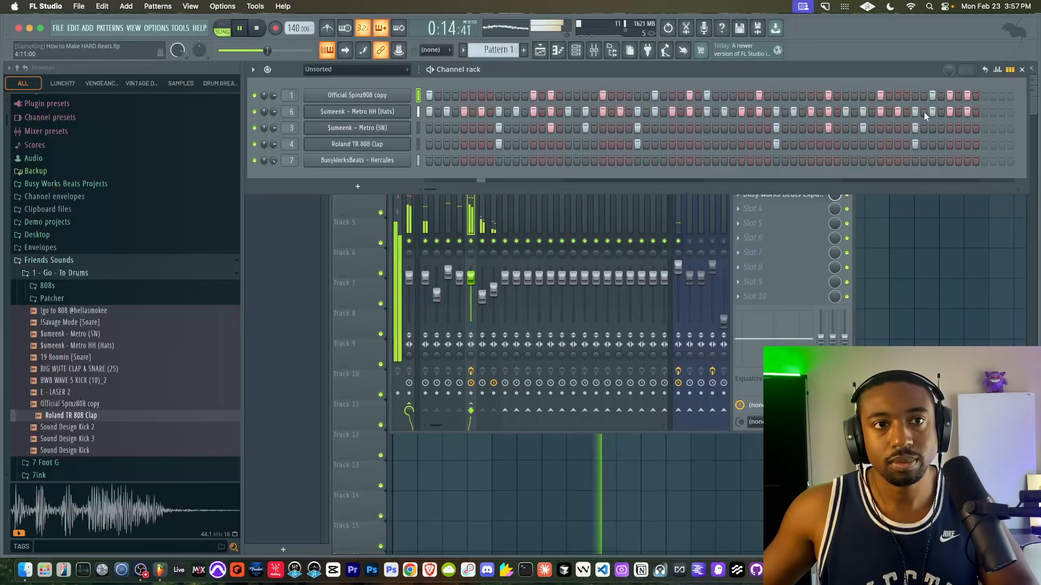
click(470, 371)
click(678, 241)
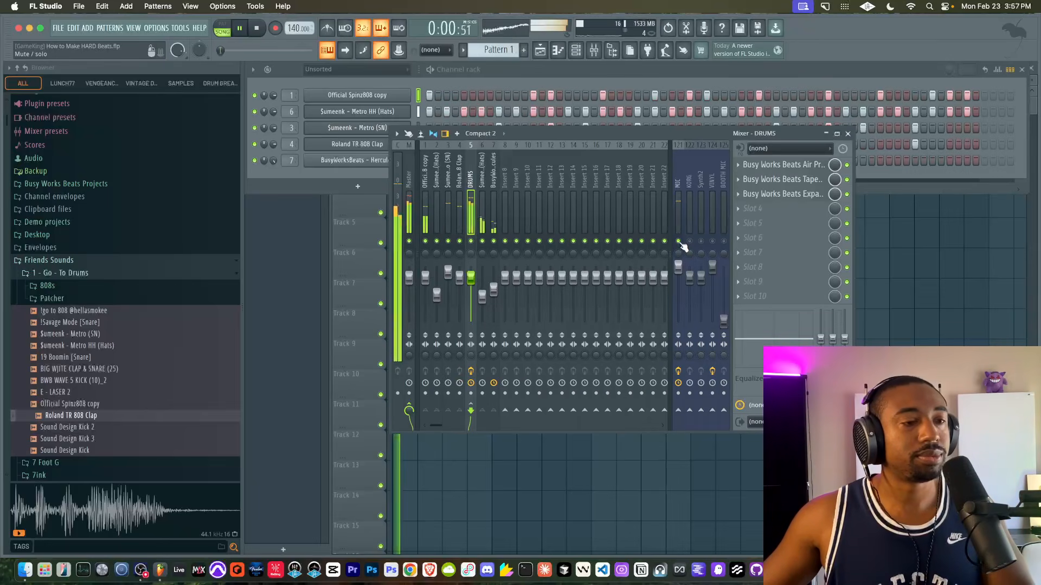
- In Air Pressure on DRUMS, set the hi shelf to 4.5 dB and the side EQ to 0.0 dB
click(800, 165)
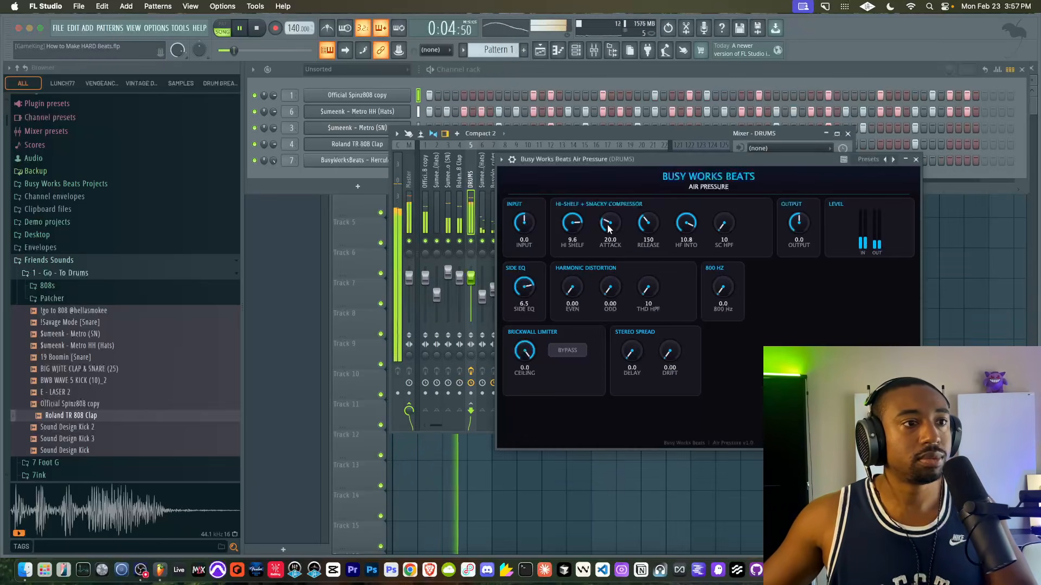
drag(573, 222, 562, 261)
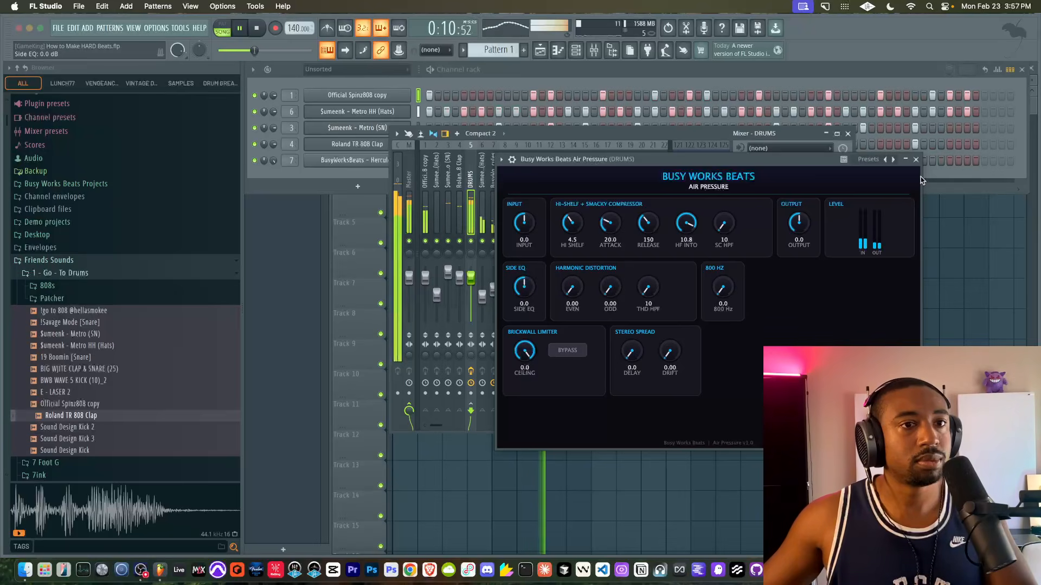
click(915, 160)
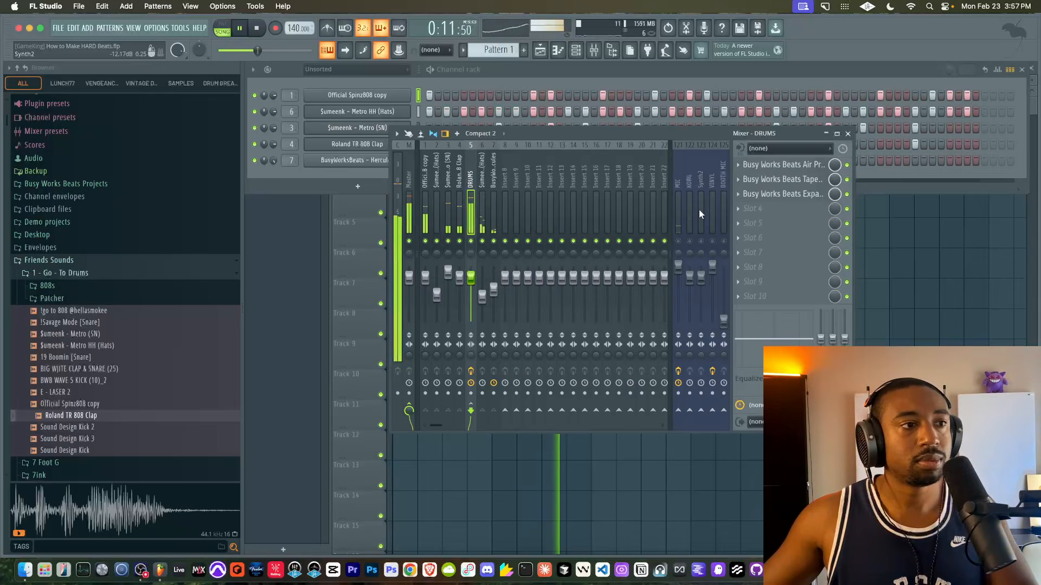
- Try Air Pressure's hi shelf at 9.7 dB, settle on 7.2 dB, and close the effect
click(775, 166)
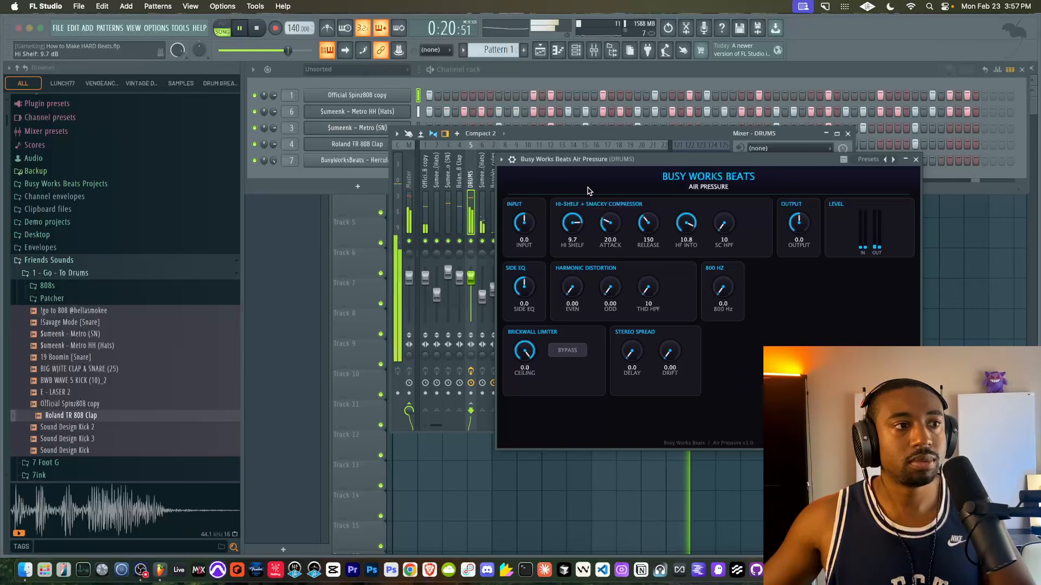
click(915, 160)
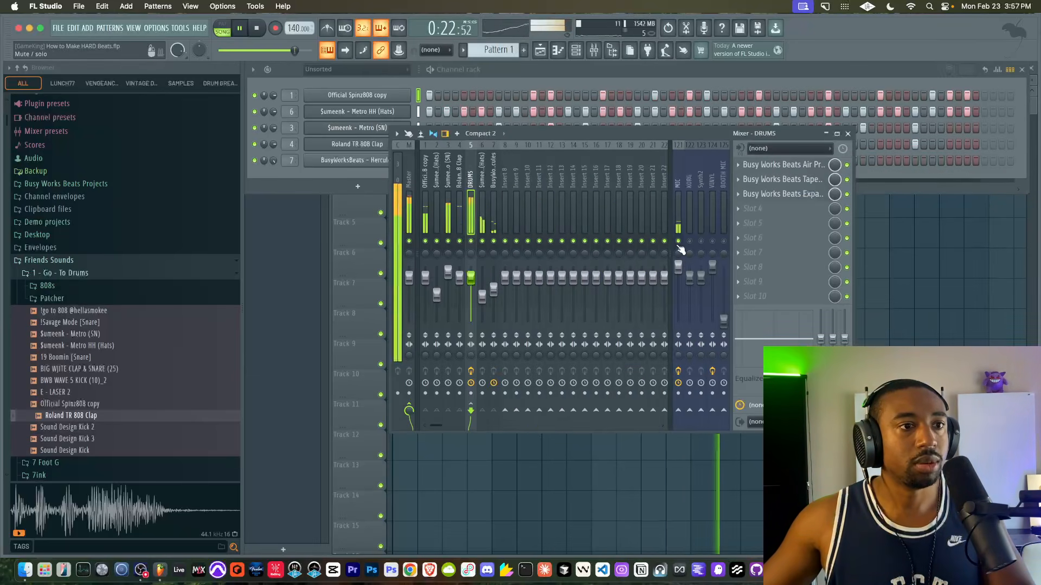
click(789, 166)
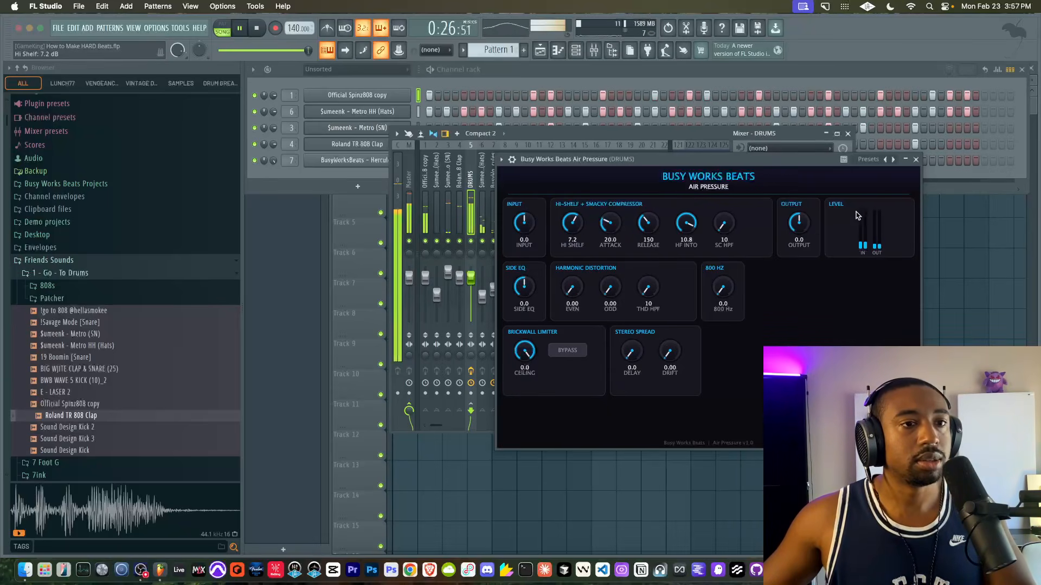
click(916, 161)
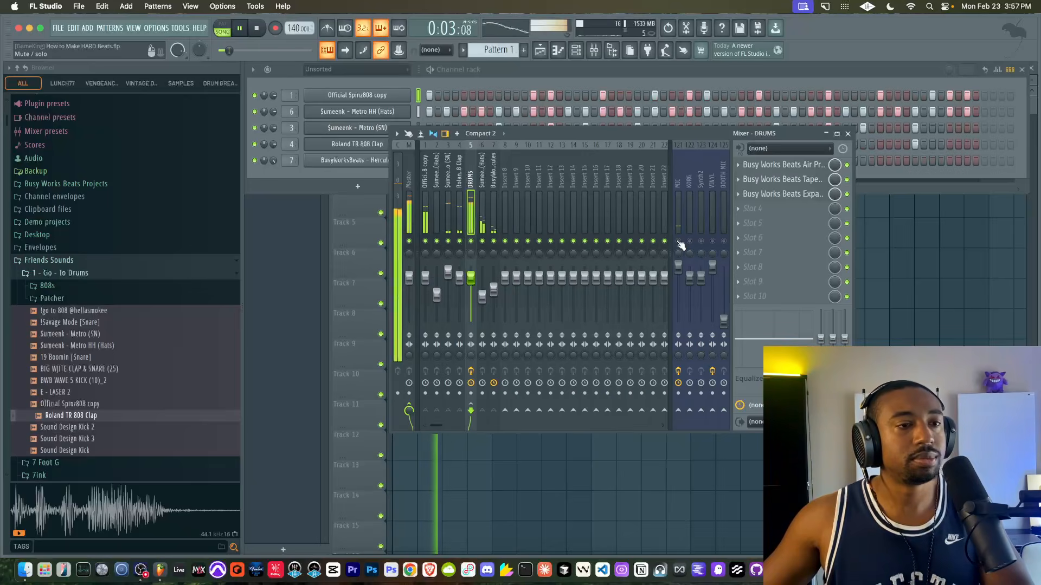
- Compare DRUMS with its effects bypassed and enabled, and examine the Tape Emulation's drive and dynamics settings
click(470, 371)
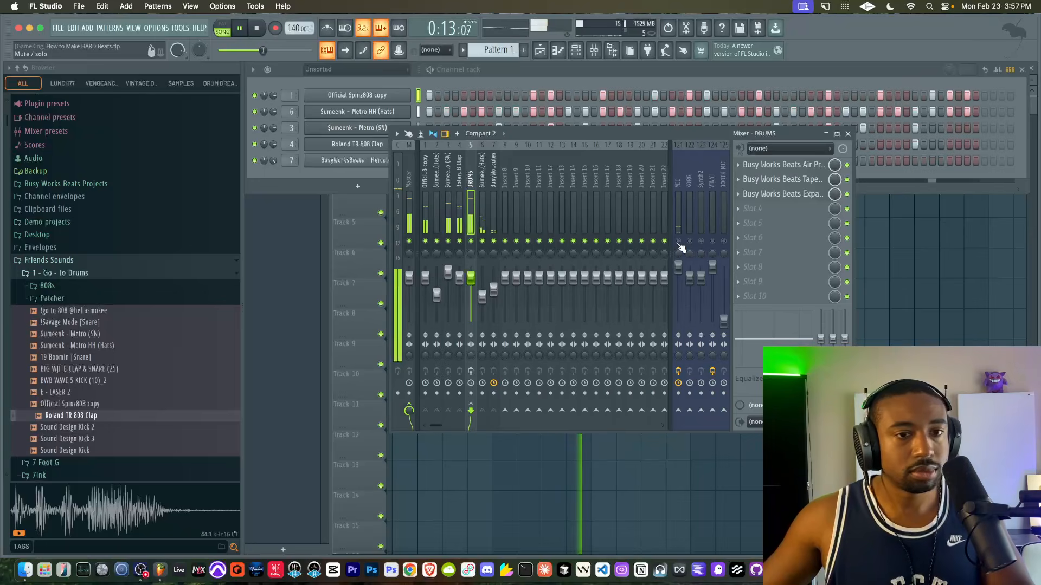
click(471, 371)
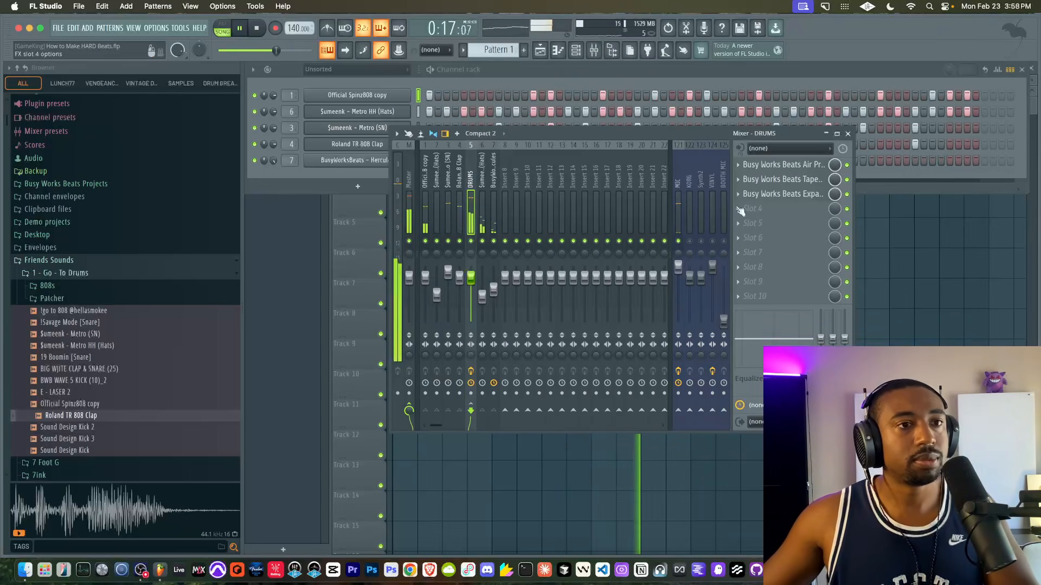
click(782, 179)
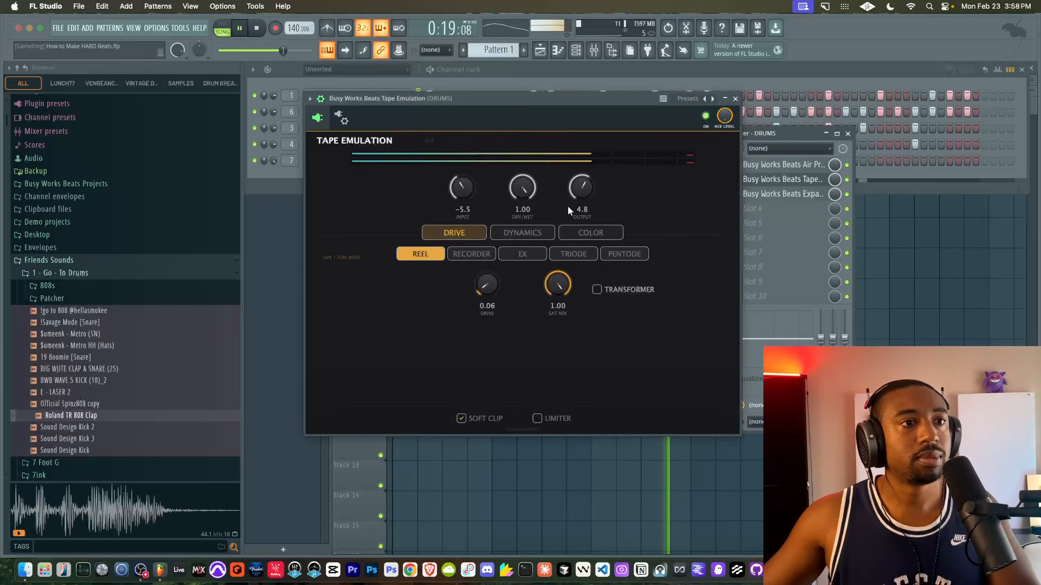
click(522, 233)
click(463, 233)
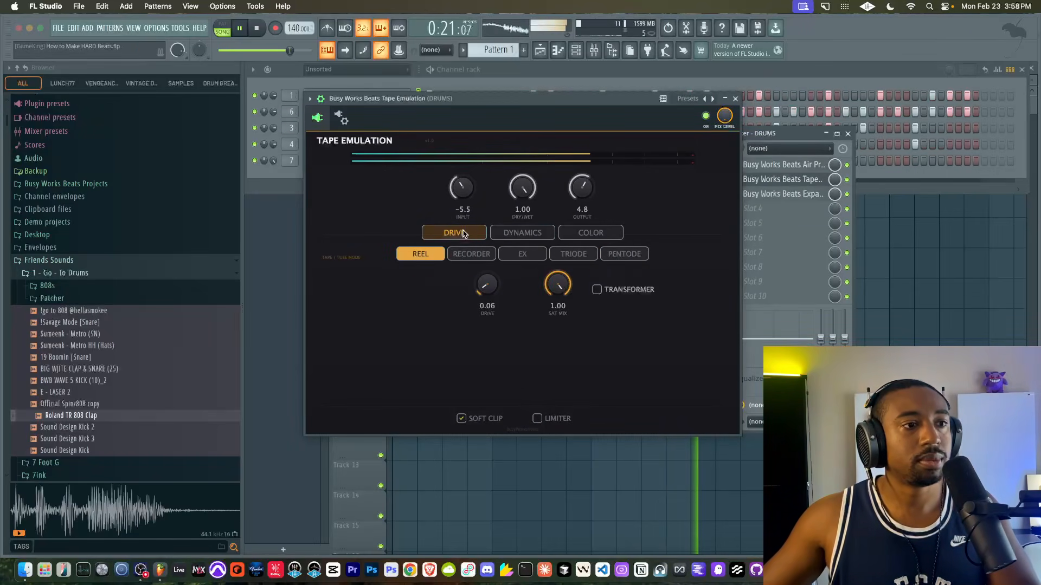
click(503, 236)
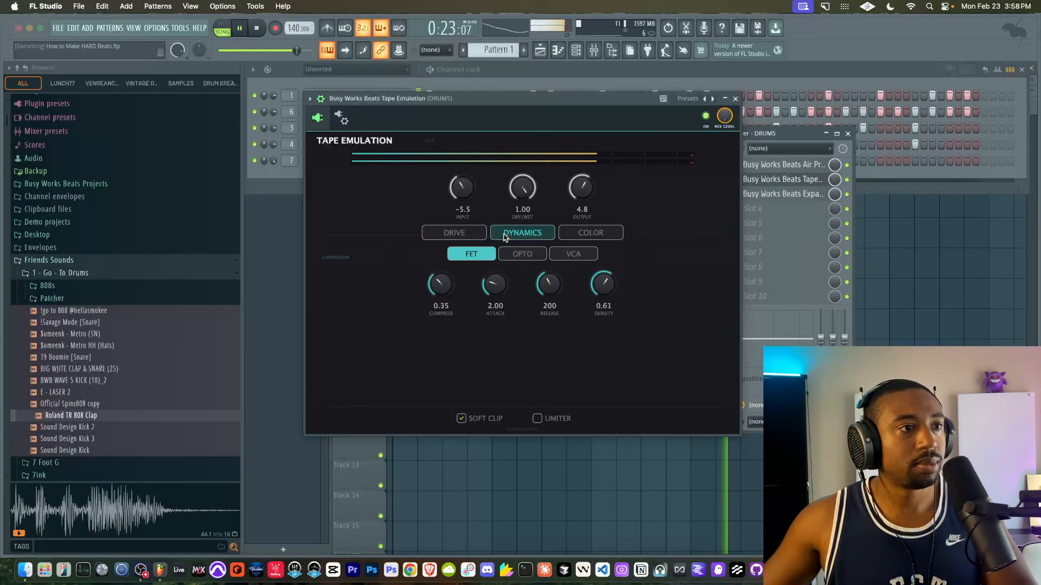
click(735, 98)
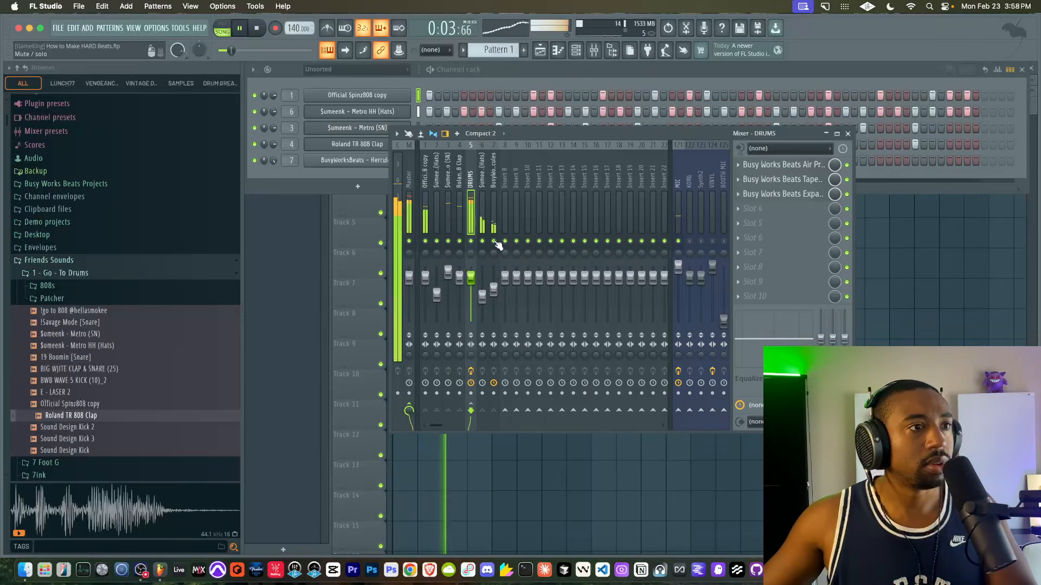
- Show all channels in the channel rack and route Many Cowbells Loop to mixer insert 2
click(334, 70)
click(357, 108)
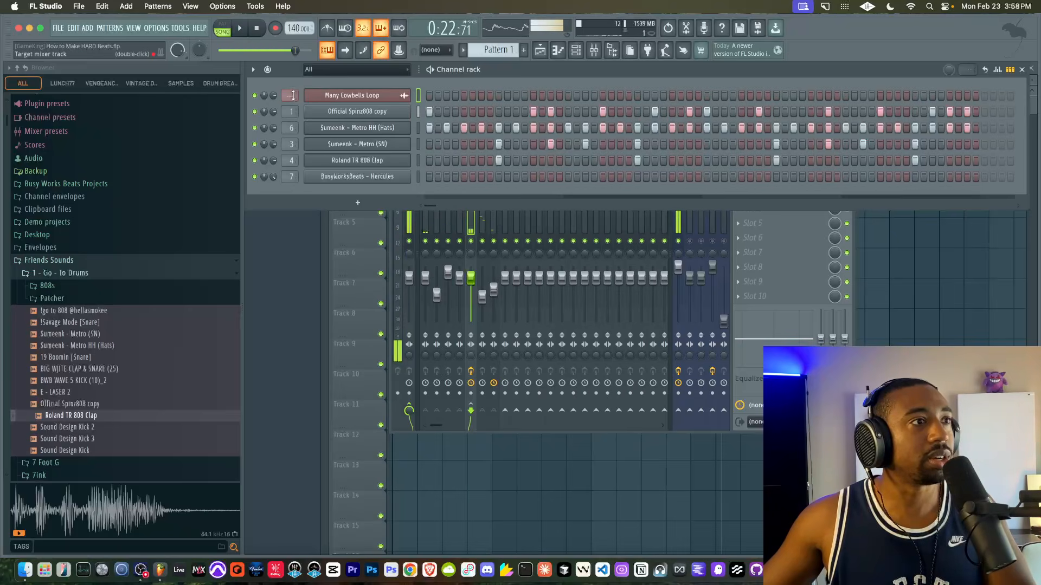
scroll(292, 96, up, 2)
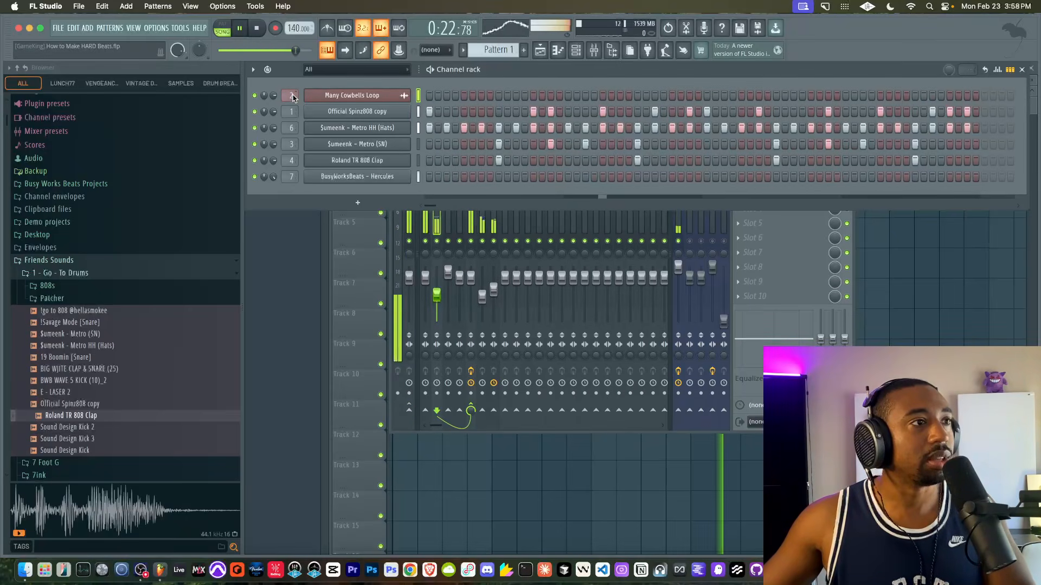
click(440, 224)
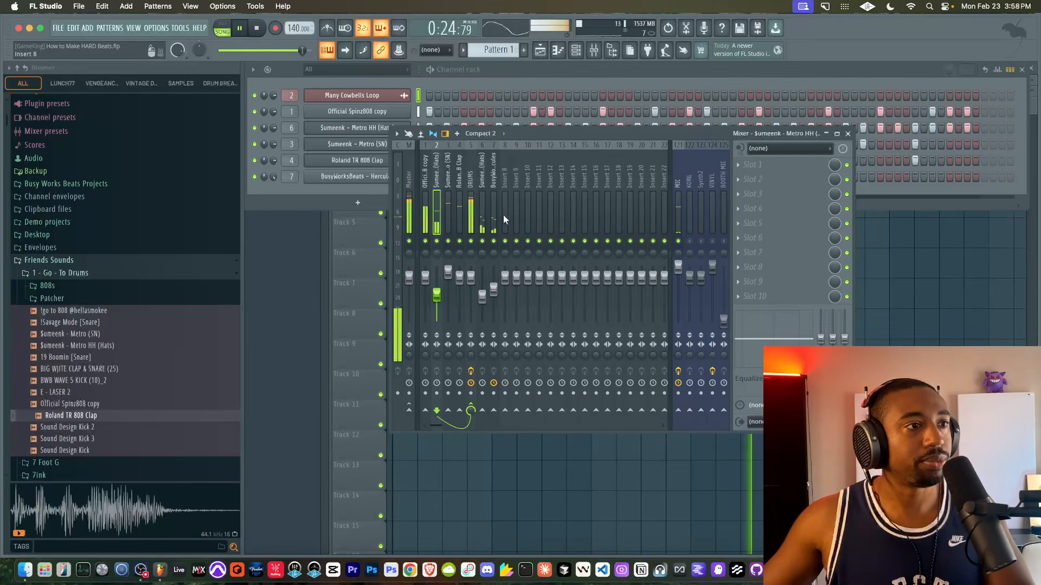
- Play the full arrangement, comparing it with the DRUMS effects bypassed and enabled, and toggle the MIC insert's mute
click(472, 214)
key(space)
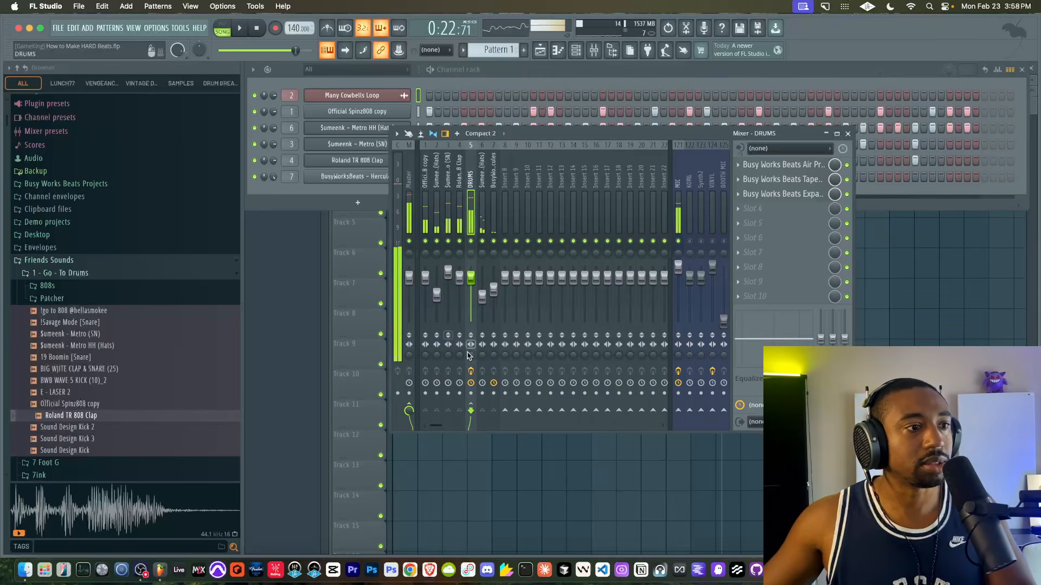
key(space)
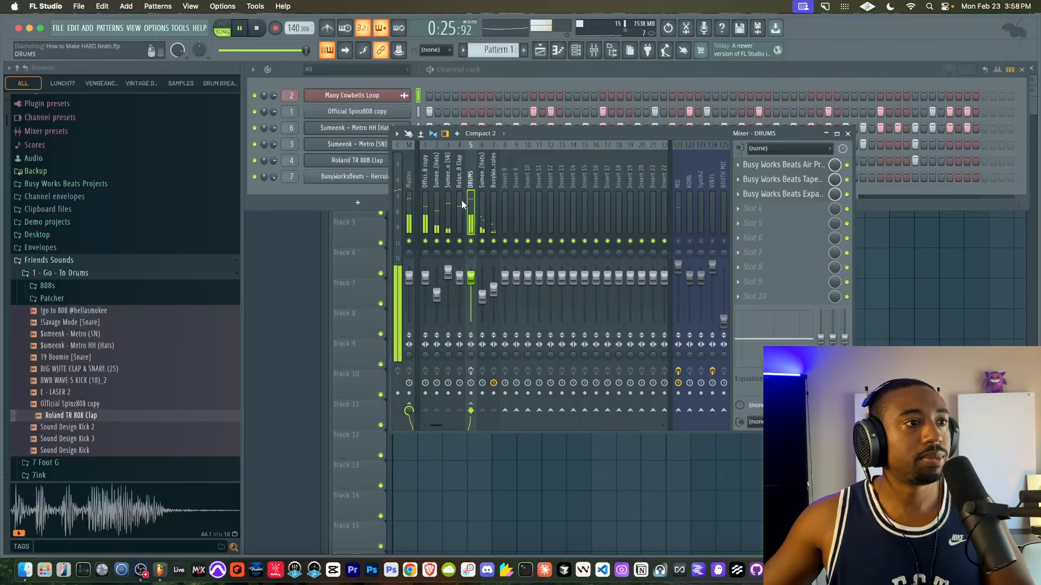
click(439, 200)
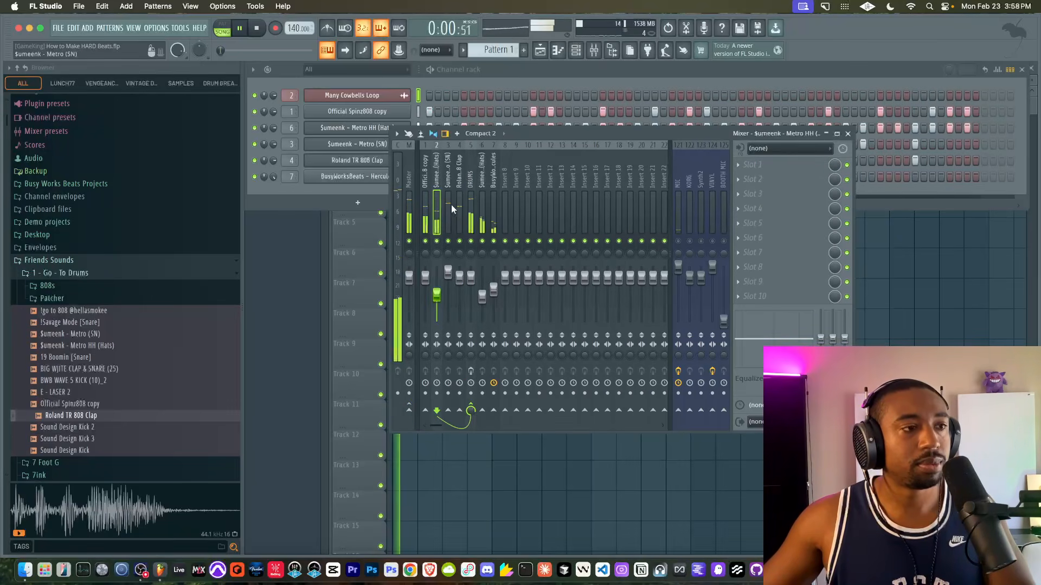
click(680, 242)
click(471, 372)
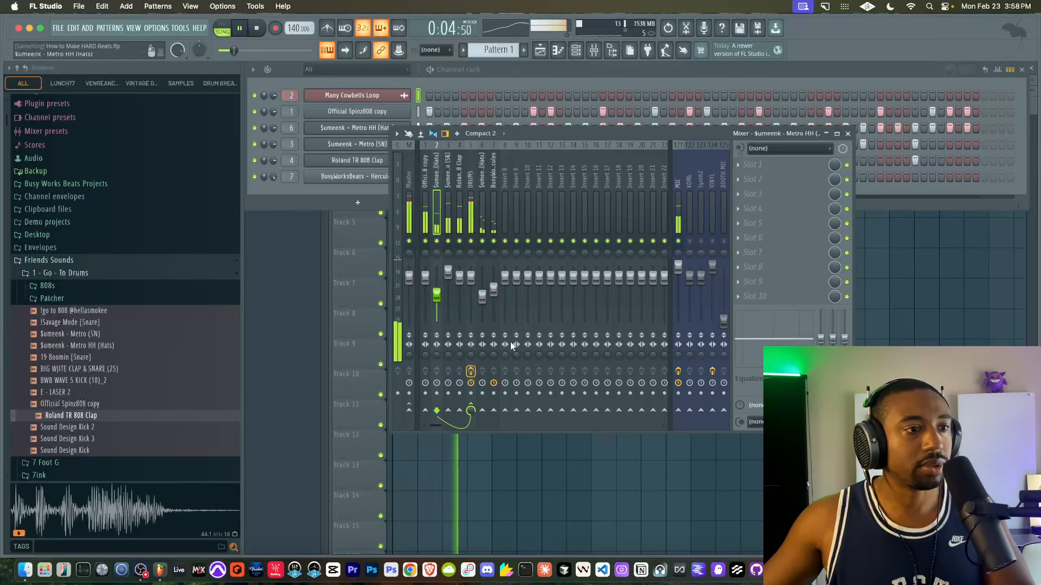
click(679, 241)
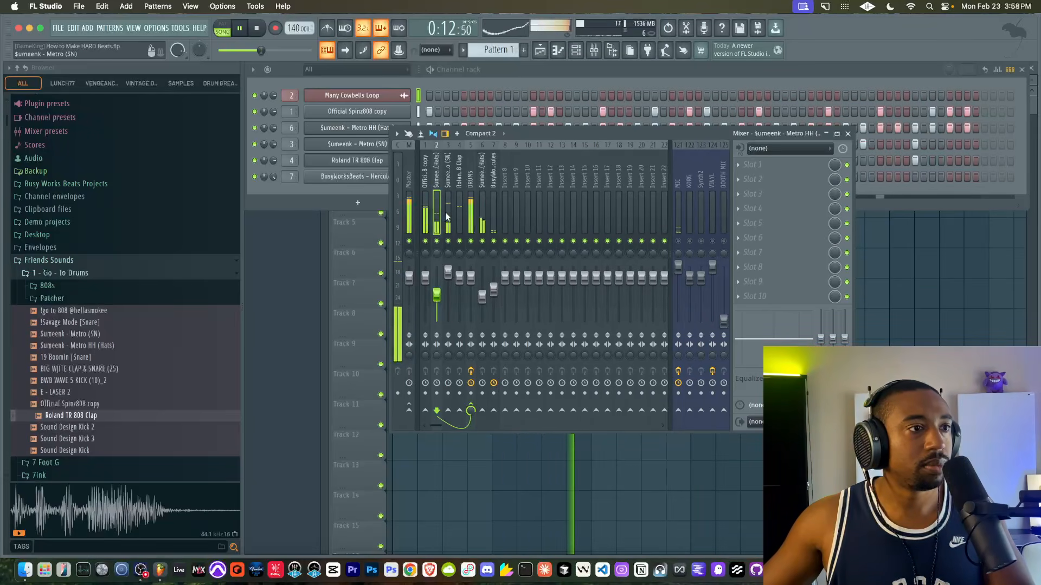
click(903, 248)
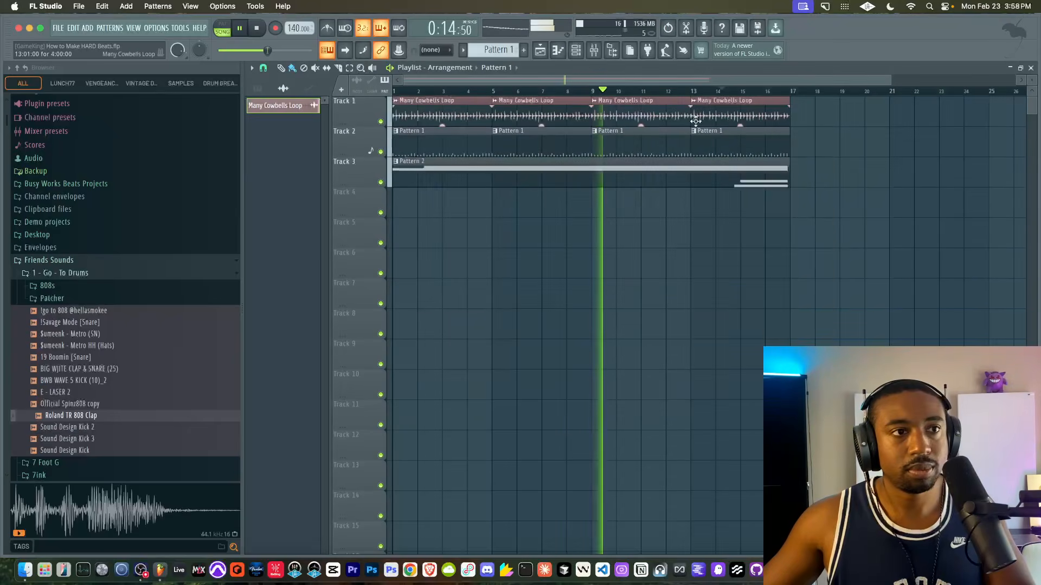
key(F9)
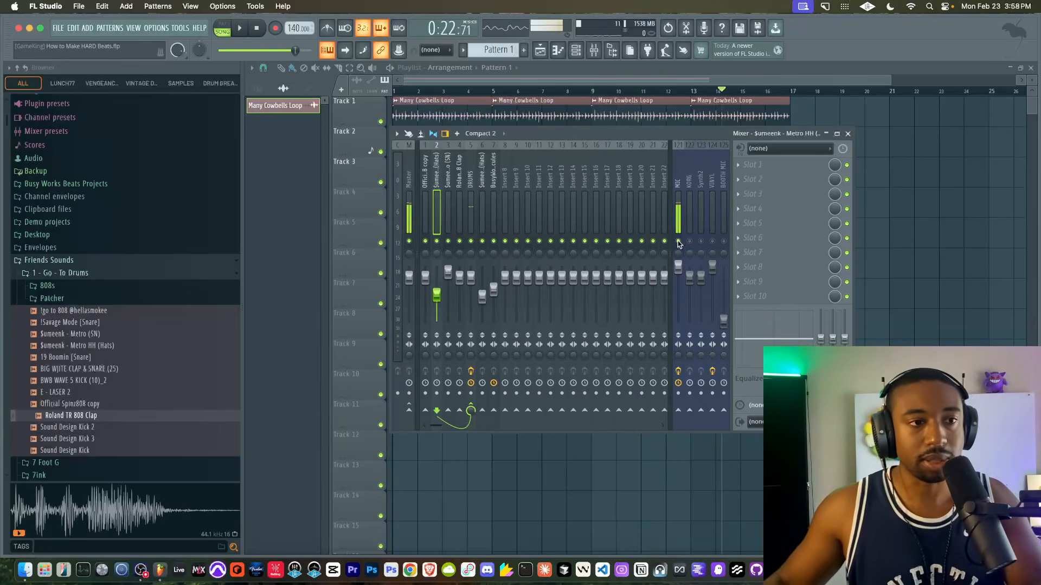
- Mark bars 1 to 17 of the arrangement as the playlist's time selection and deselect the clips
key(F9)
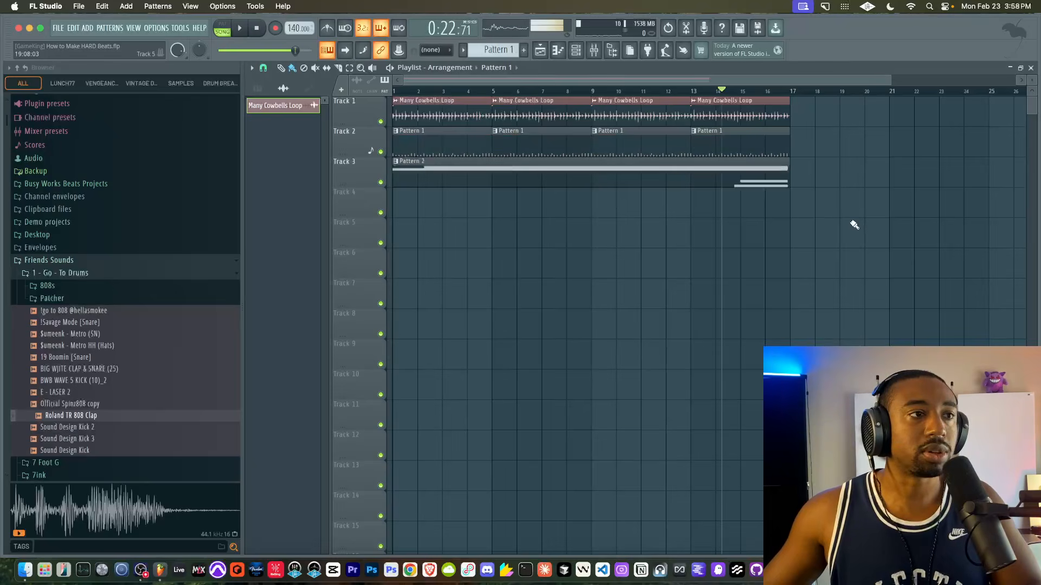
drag(758, 94, 420, 97)
key(super+d)
drag(789, 101, 363, 87)
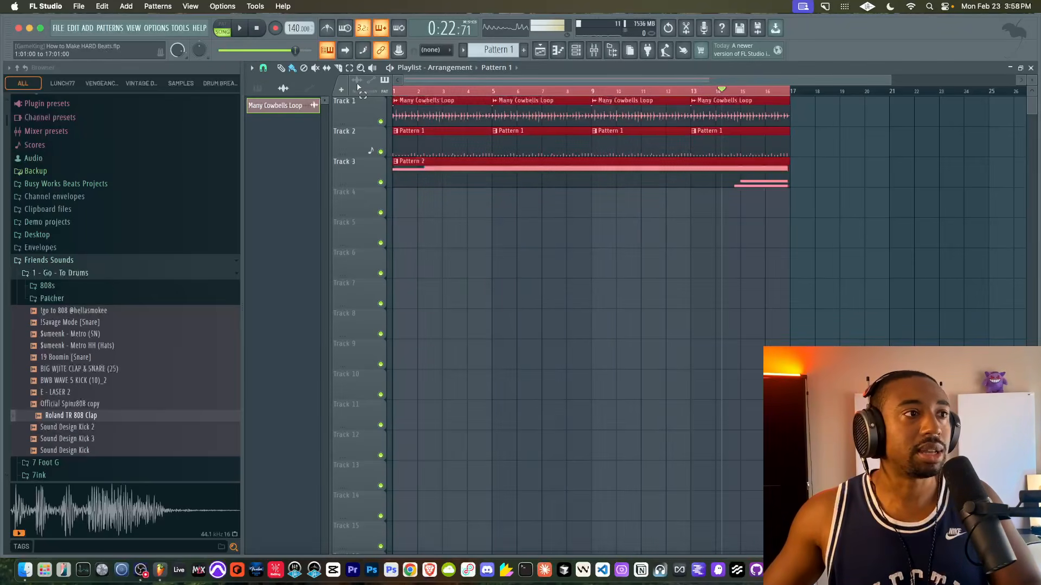
key(super+d)
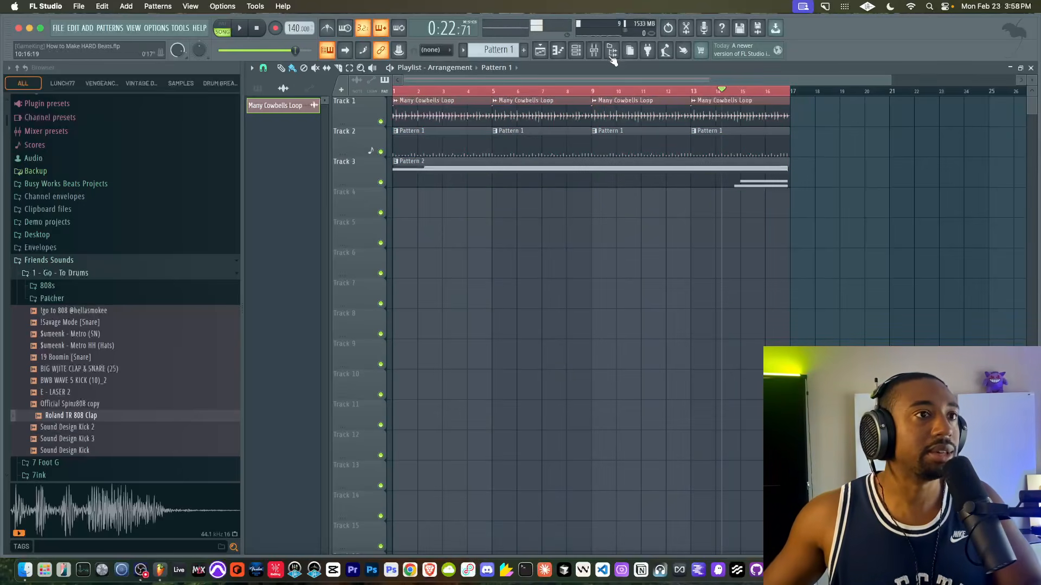
- Show the DRUMS insert in the mixer and briefly play the arrangement to check its levels
click(594, 51)
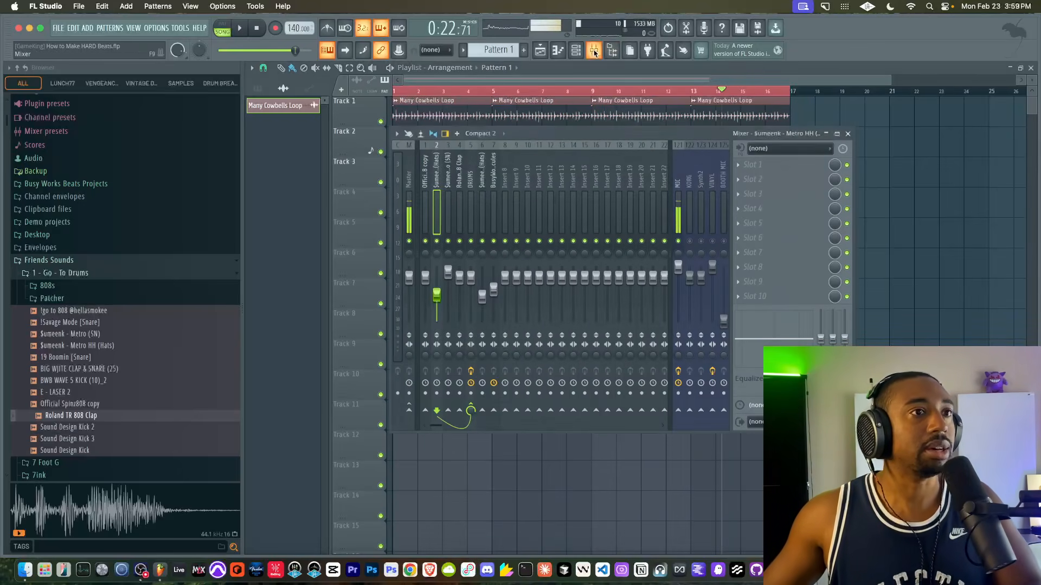
click(471, 179)
key(space)
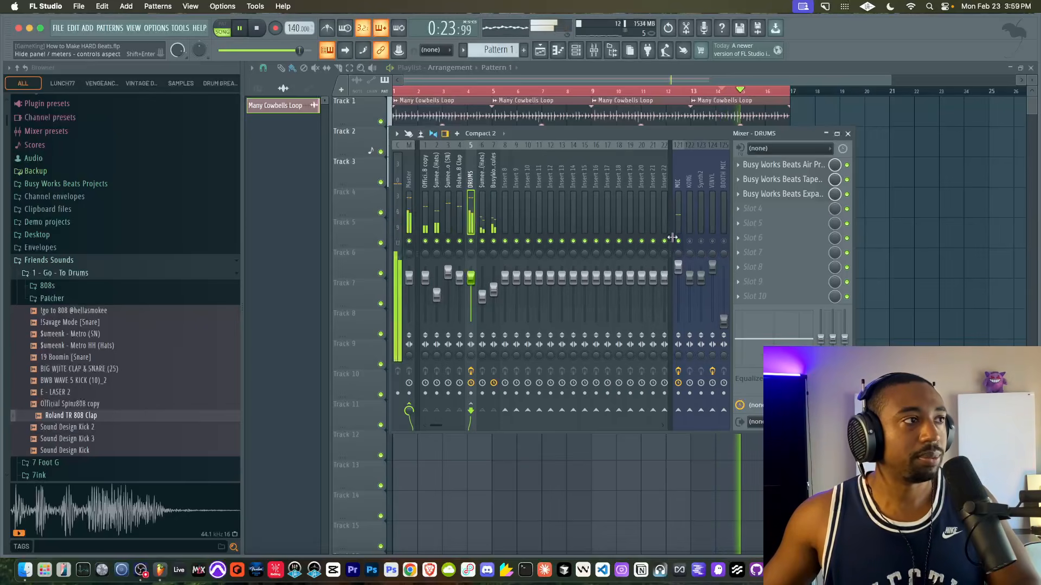
key(space)
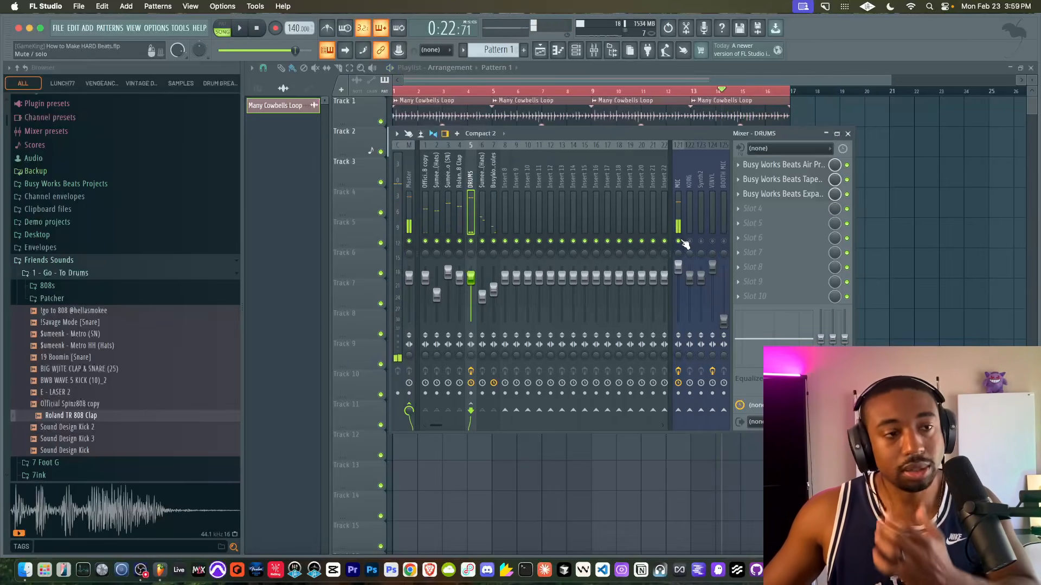